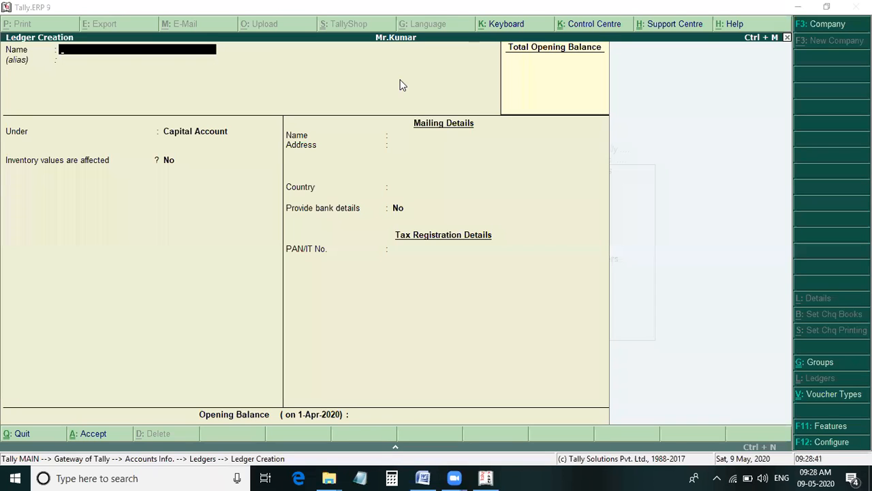
# - Close the ledger creation form and return to the main Gateway of Tally menu
pyautogui.press('Escape')
pyautogui.press('Escape')
pyautogui.press('Escape')
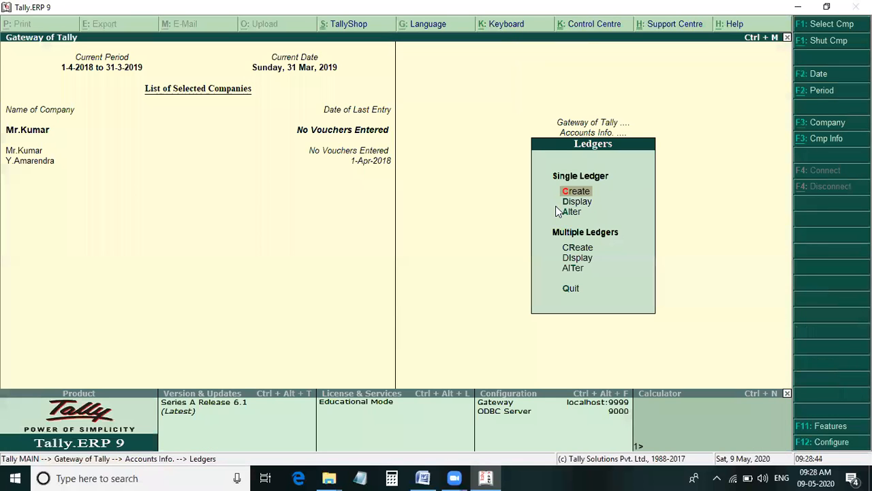
pyautogui.press('Escape')
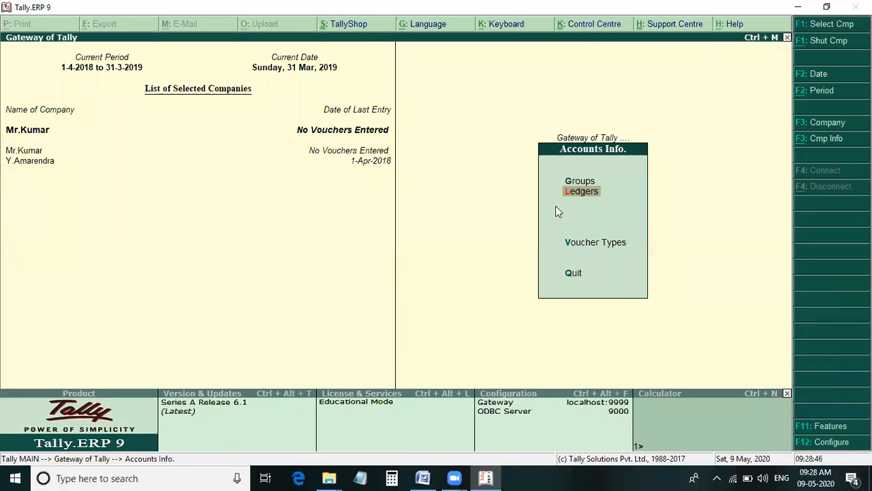
pyautogui.press('Escape')
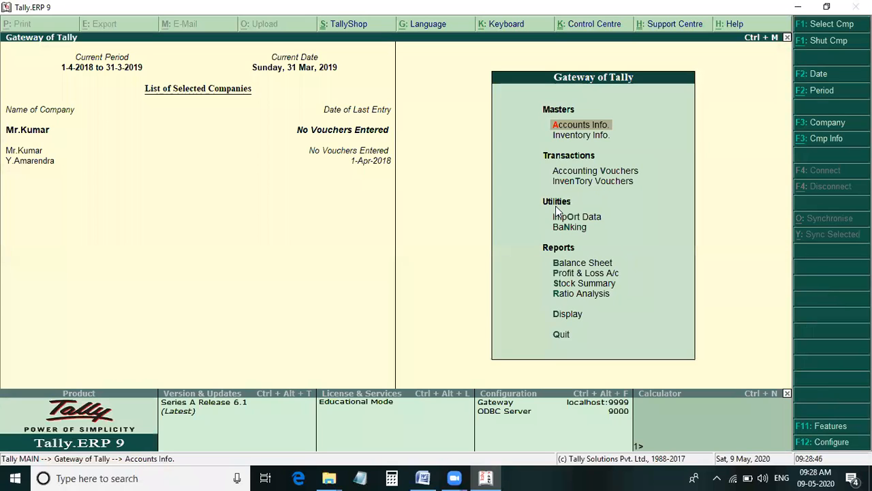
# - Open the Ledgers menu within Accounts Info
pyautogui.press('Return')
pyautogui.press('Down')
pyautogui.press('Return')
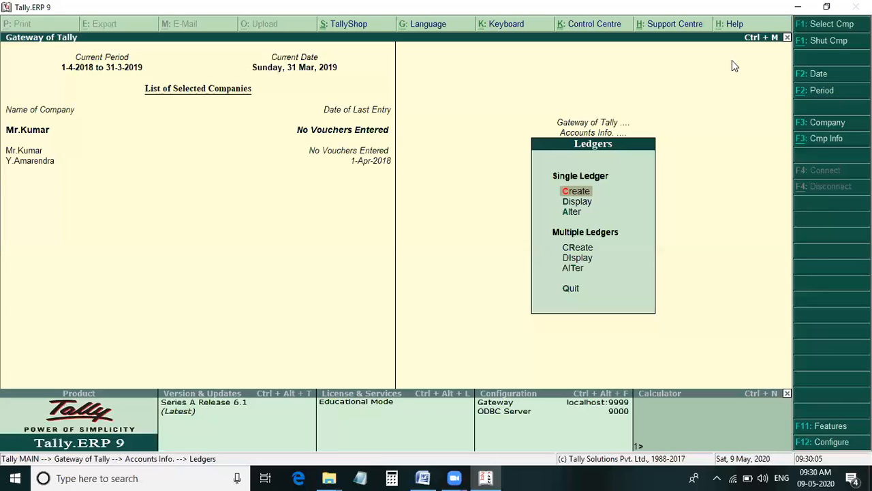
# - View the creation form for multiple ledgers and quit it without making an entry
pyautogui.click(640, 331)
pyautogui.press('r')
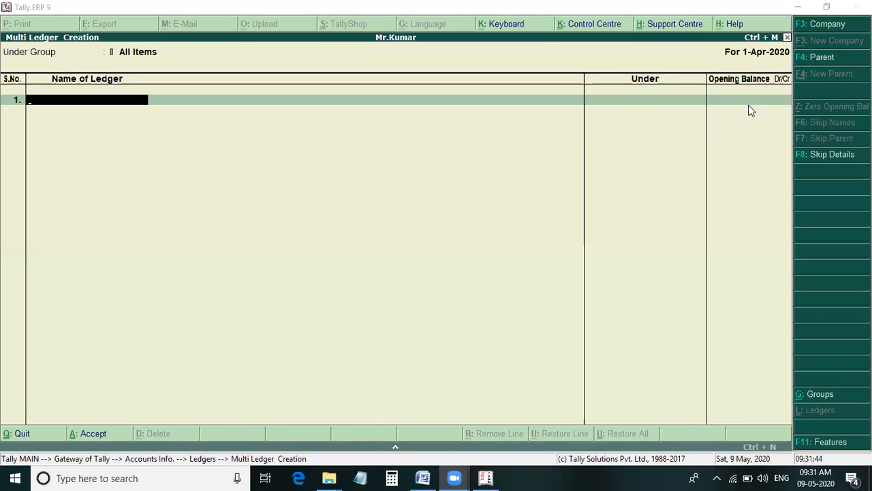
pyautogui.click(609, 188)
pyautogui.press('Escape')
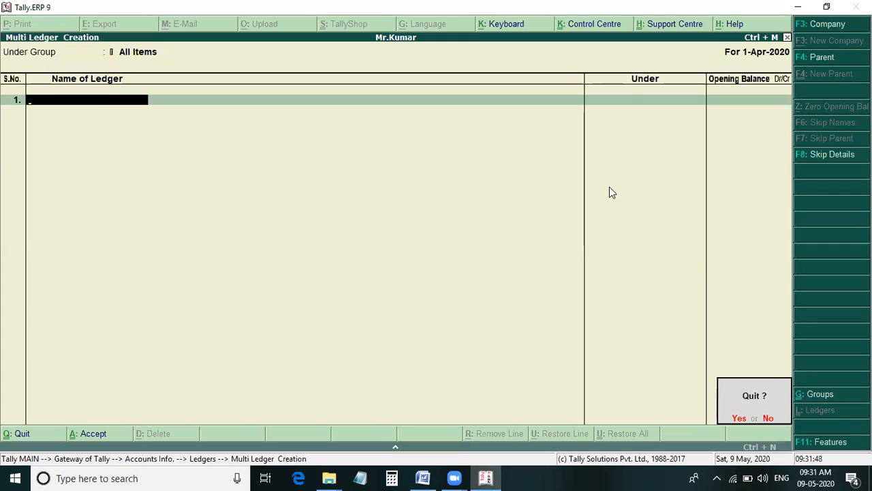
pyautogui.press('Return')
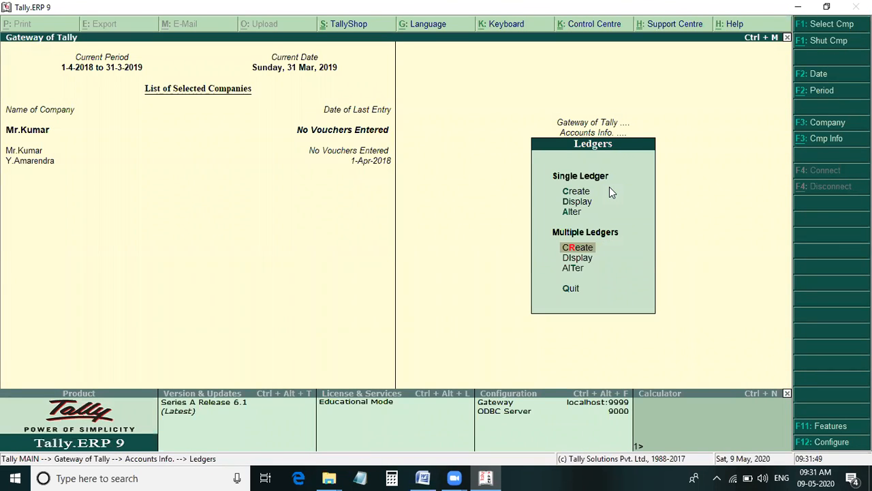
# - Open the creation form for a single ledger
pyautogui.press('Up')
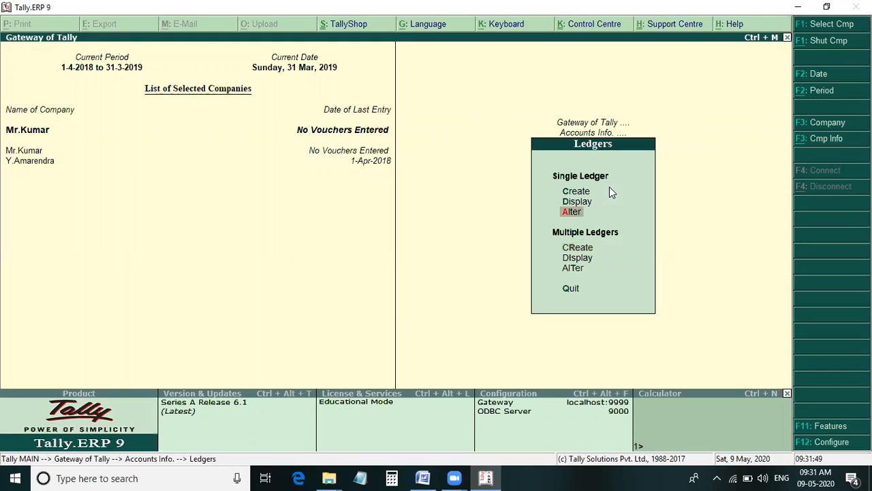
pyautogui.press('Up')
pyautogui.press('Up')
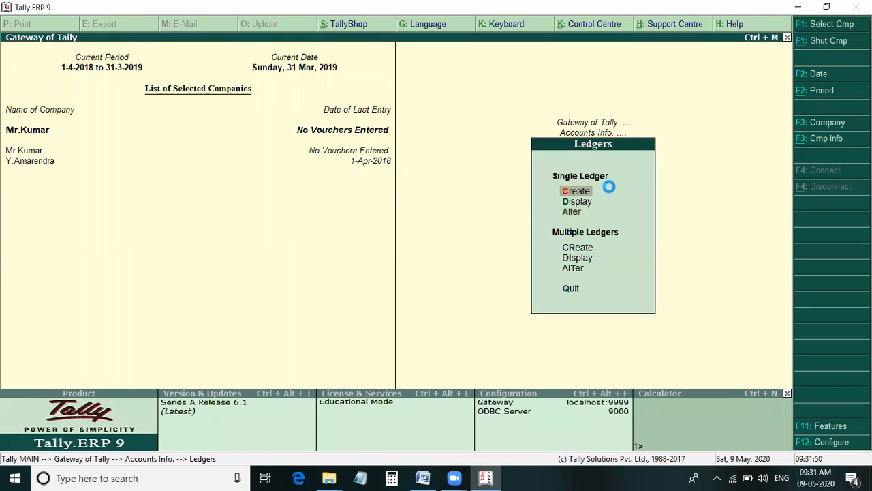
pyautogui.press('Return')
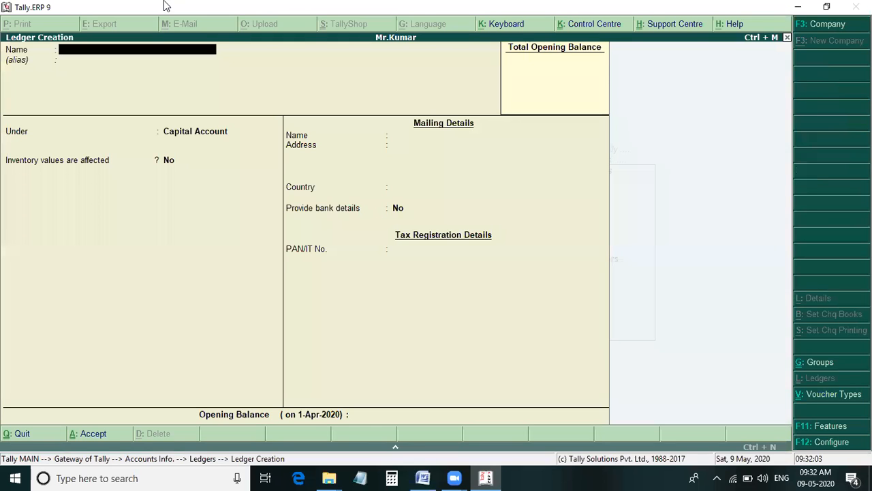
pyautogui.press('Escape')
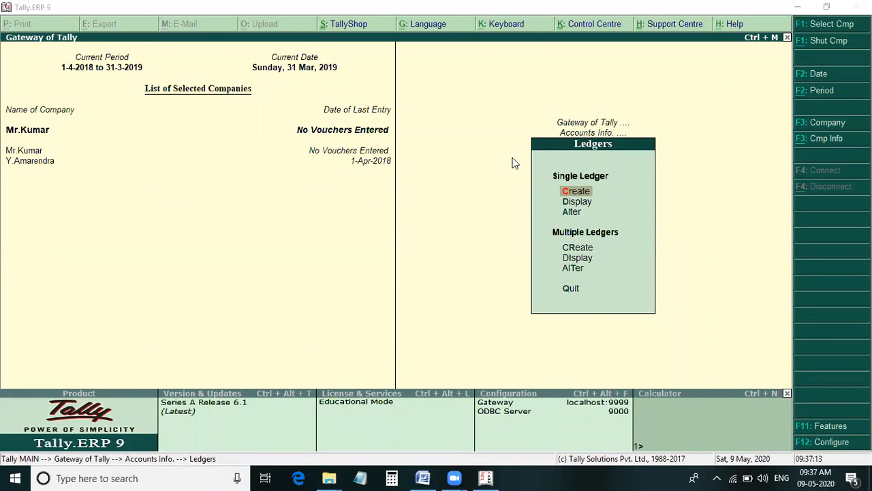
pyautogui.press('Return')
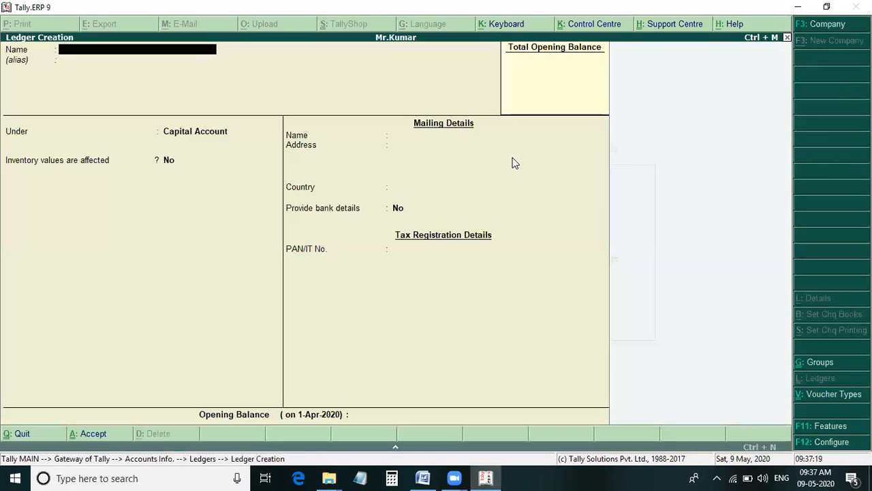
# - Name the new ledger with the proprietor's name, leave the alias blank, and place it under Capital Account with inventory values not affected
pyautogui.write('Mr.Kumar')
pyautogui.press('Return')
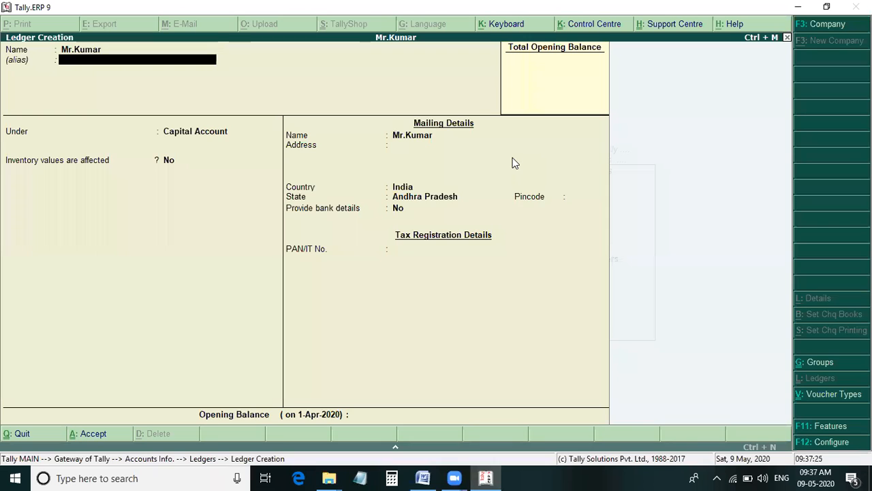
pyautogui.press('Return')
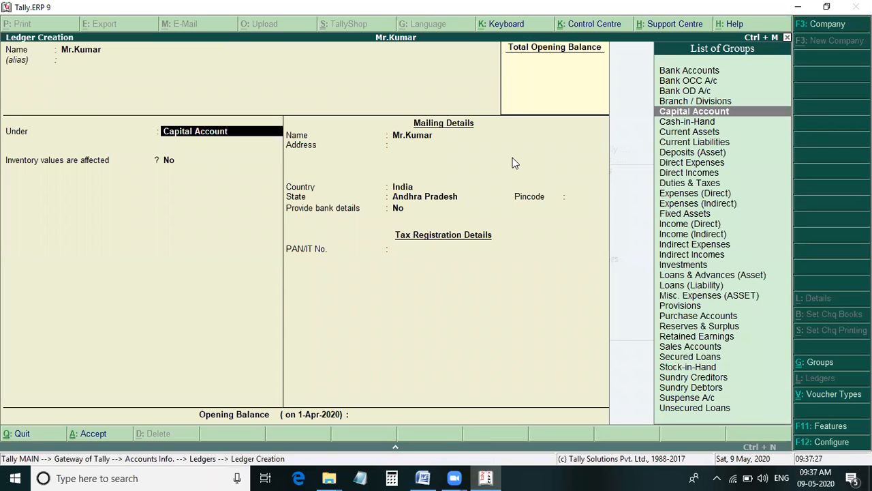
pyautogui.press('Return')
pyautogui.press('Return')
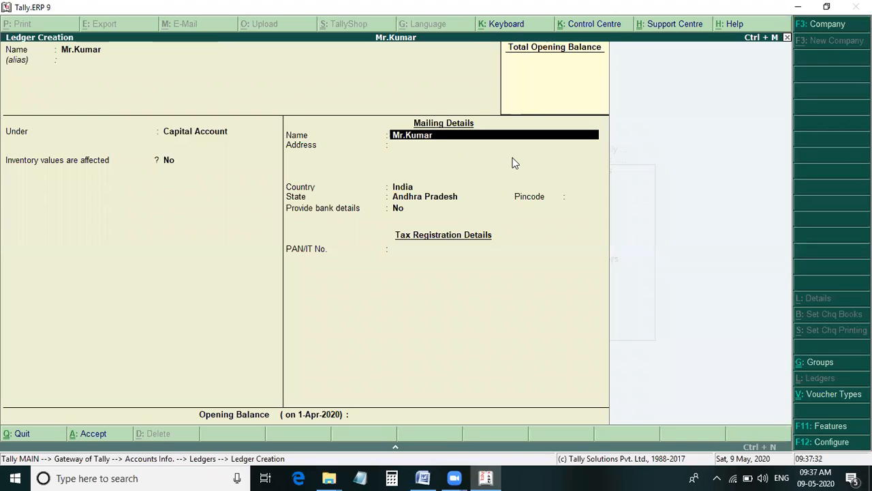
# - Accept the mailing details with a blank address, country India and state Andhra Pradesh
pyautogui.press('Return')
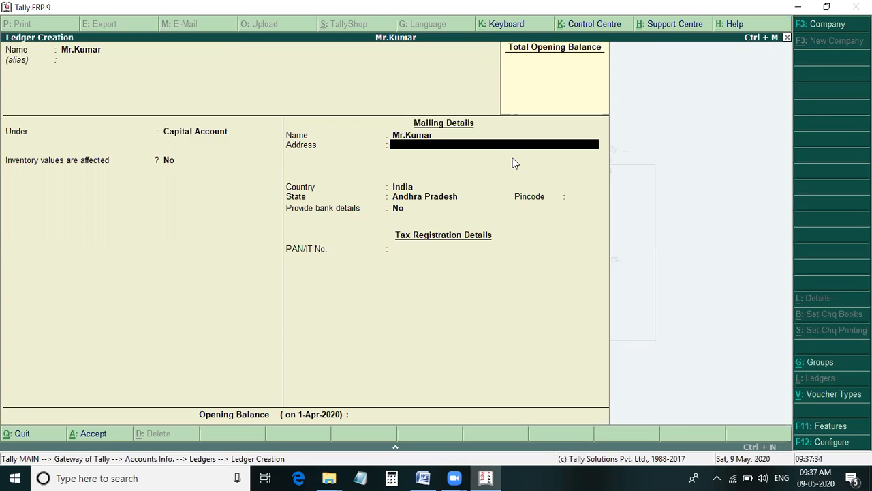
pyautogui.press('Return')
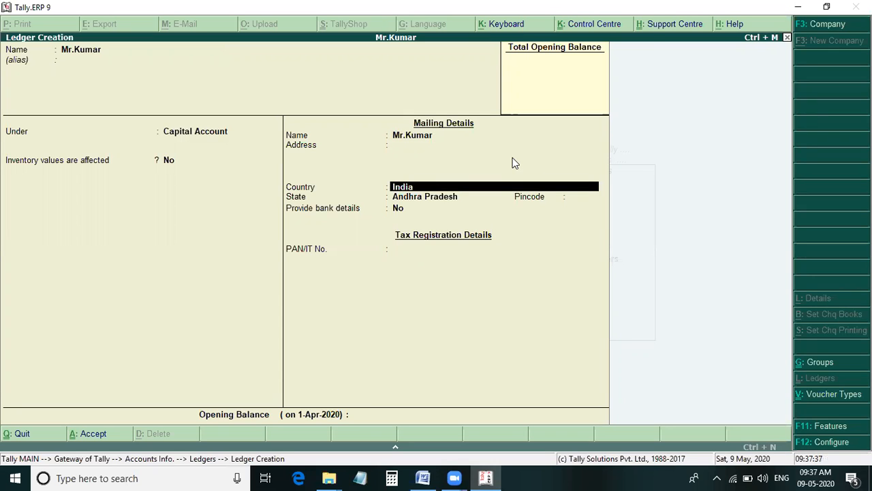
pyautogui.press('Return')
pyautogui.press('Return')
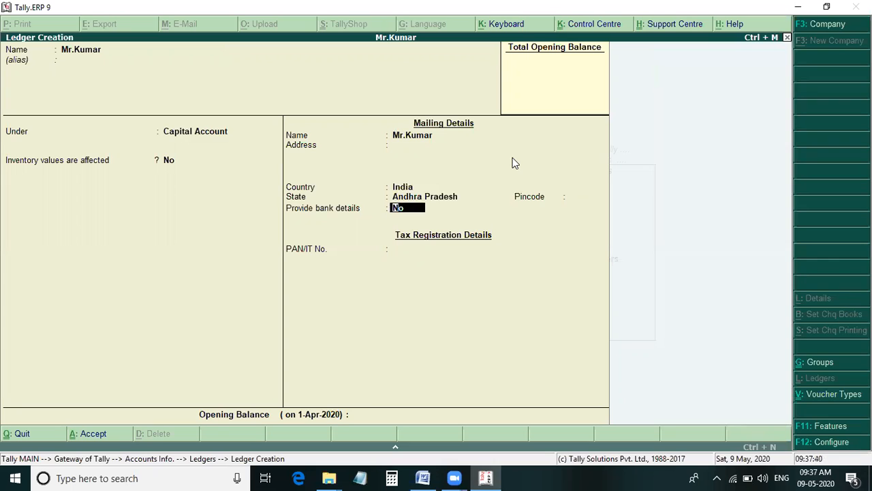
# - Check the ledger's bank details screen, set Provide bank details to No, and leave the PAN/IT number blank
pyautogui.write('y')
pyautogui.press('Return')
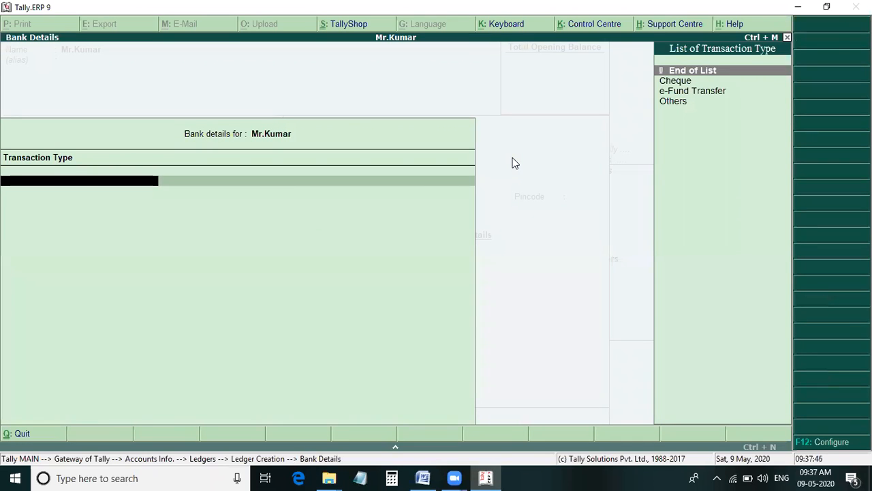
pyautogui.press('Return')
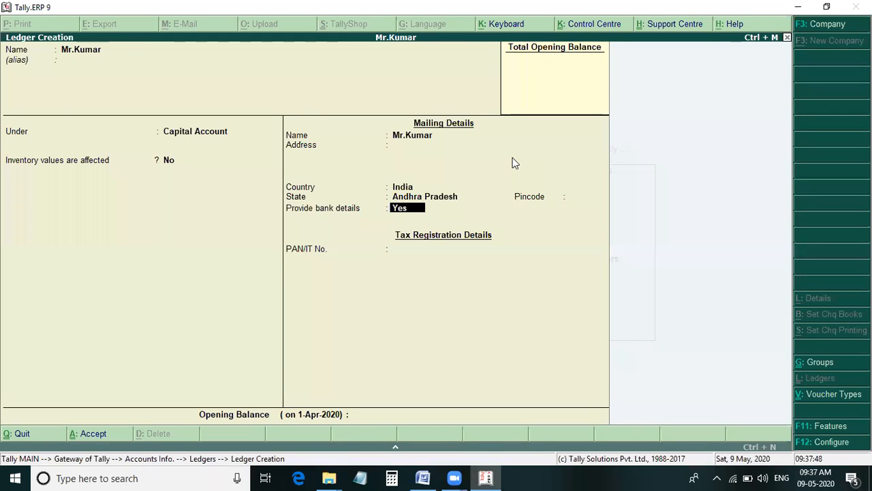
pyautogui.press('n')
pyautogui.press('Return')
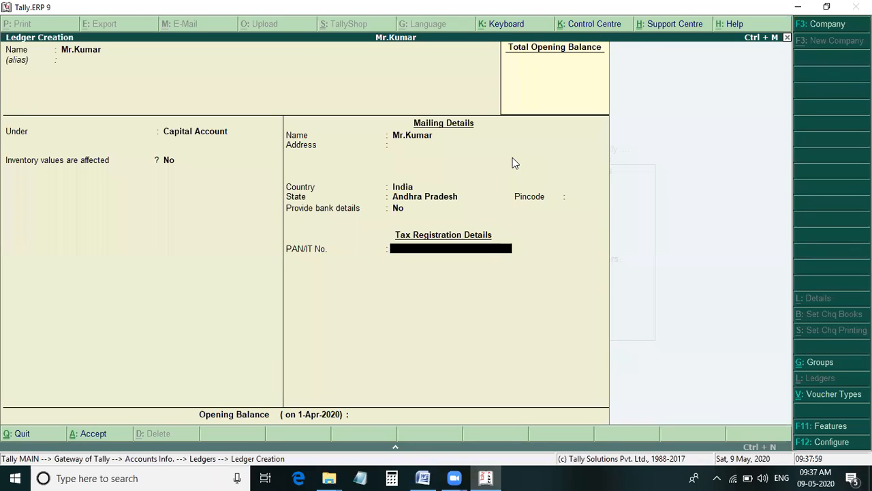
pyautogui.press('Return')
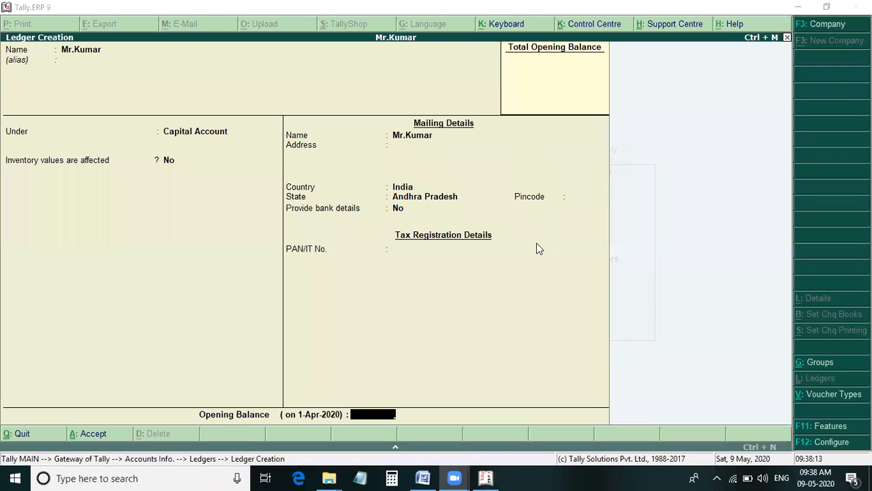
# - Switch to the Word notes and read the Problem 1 list of April 2018 to March 2019 balances
pyautogui.click(422, 476)
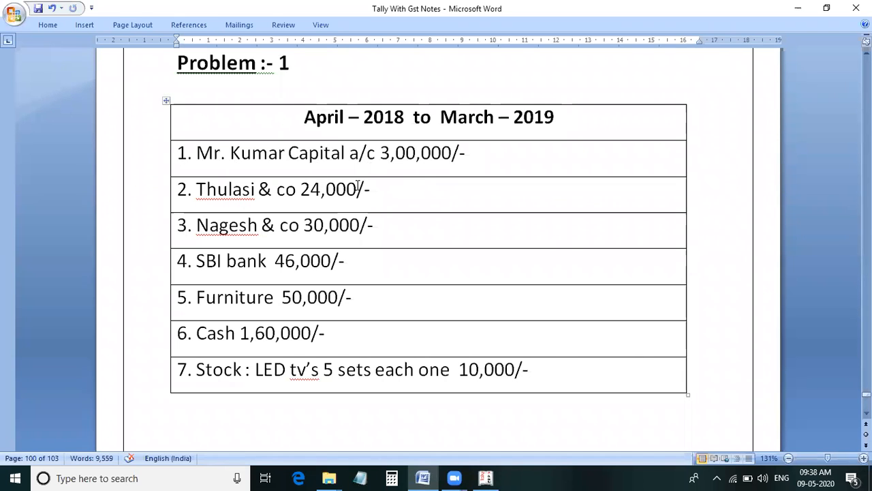
pyautogui.scroll(5, 298, 194)
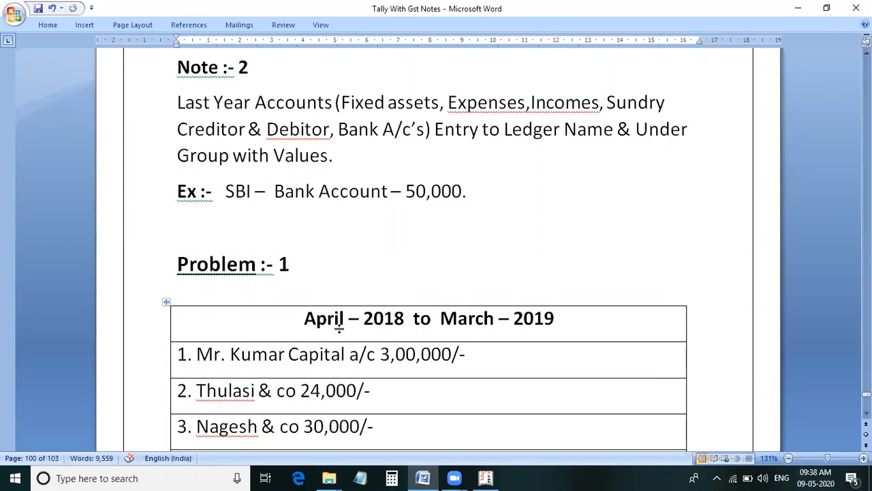
pyautogui.scroll(-2, 339, 327)
pyautogui.scroll(-1, 332, 314)
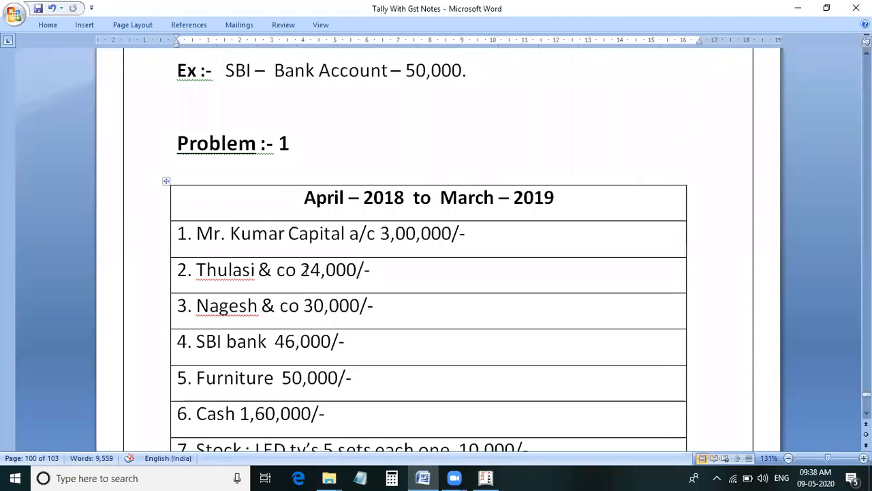
pyautogui.scroll(-1, 374, 244)
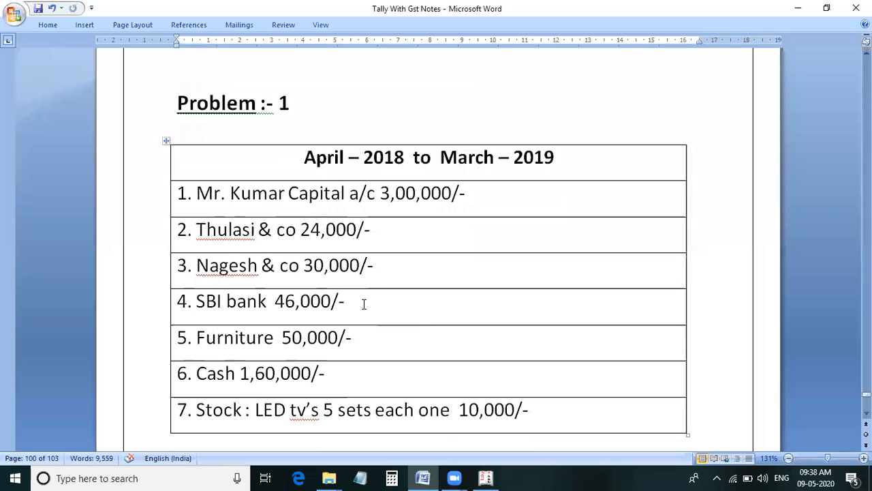
pyautogui.scroll(-1, 213, 297)
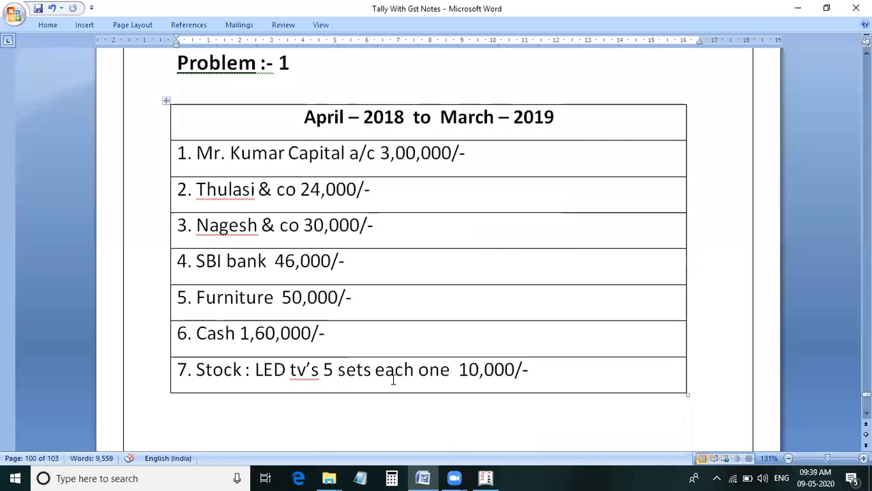
pyautogui.scroll(-1, 385, 418)
pyautogui.scroll(1, 386, 418)
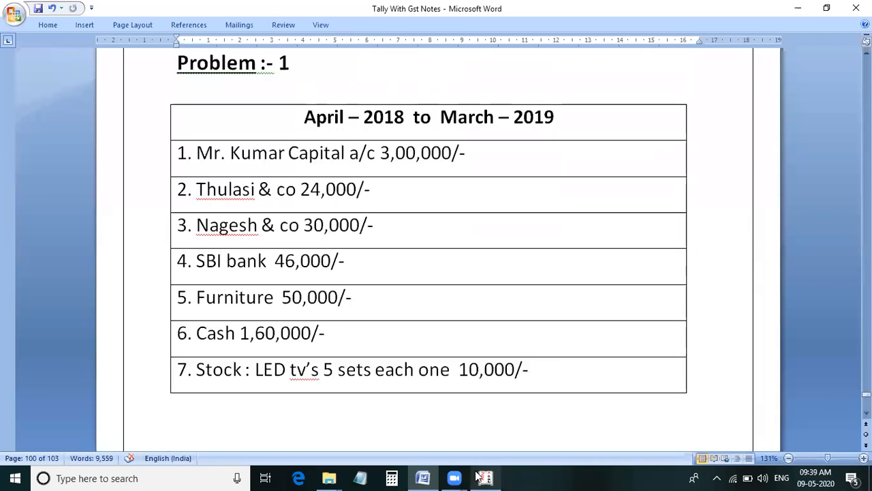
# - Switch back to Tally.ERP 9, set the capital ledger's opening balance to 3,00,000 Cr, and save the ledger
pyautogui.moveTo(480, 476)
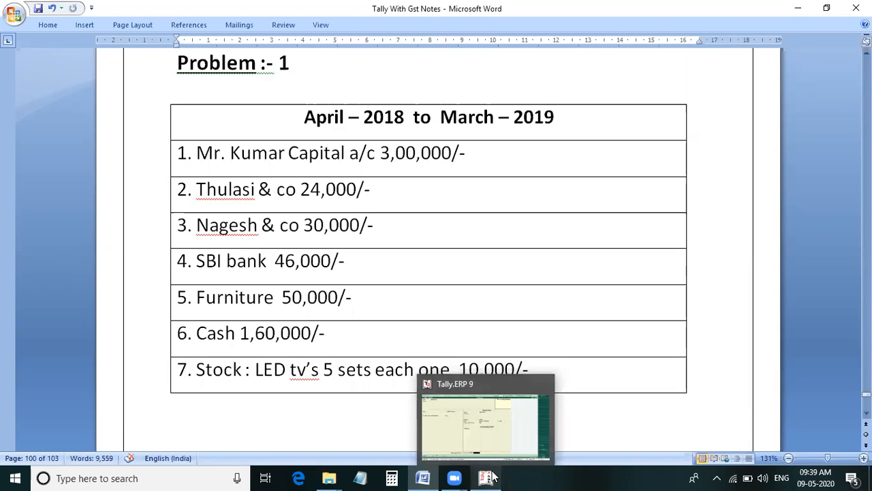
pyautogui.click(488, 432)
pyautogui.write('30')
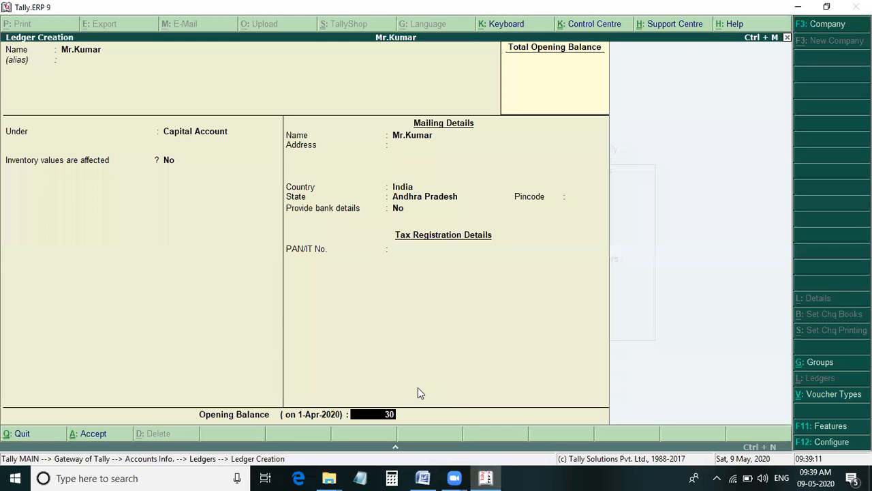
pyautogui.write('0000')
pyautogui.press('Return')
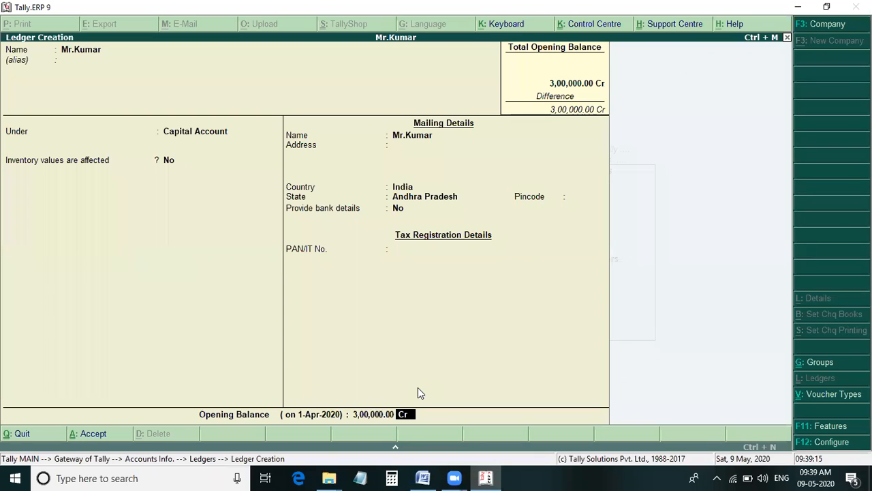
pyautogui.press('Return')
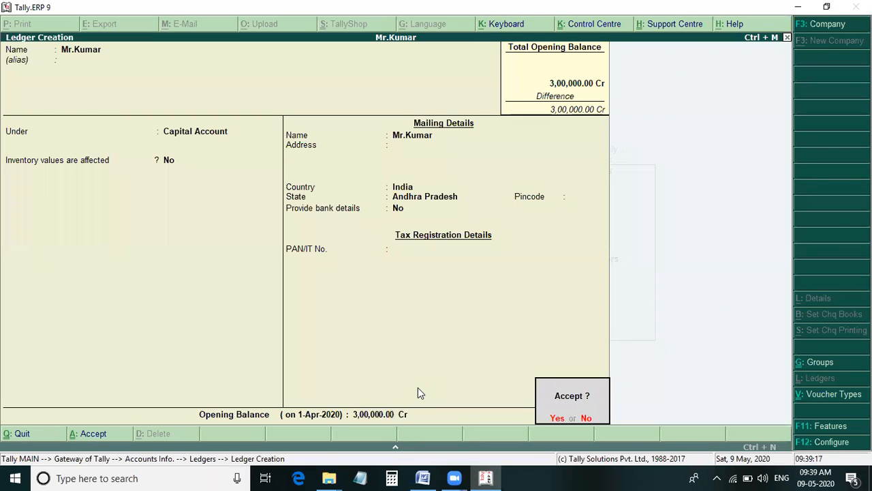
pyautogui.press('Return')
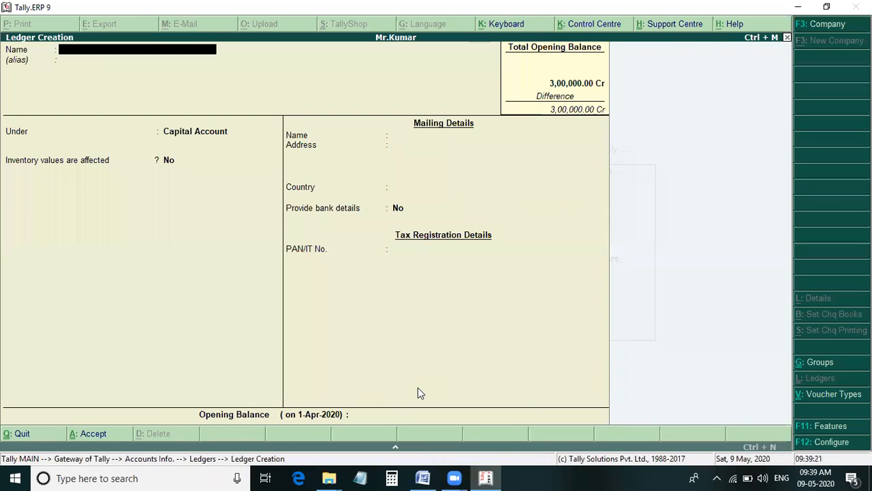
# - Check the second entry in the Word notes, then return to Tally.ERP 9 and name the new ledger Thulasi & Co without an alias
pyautogui.hotkey('alt', 'Tab')
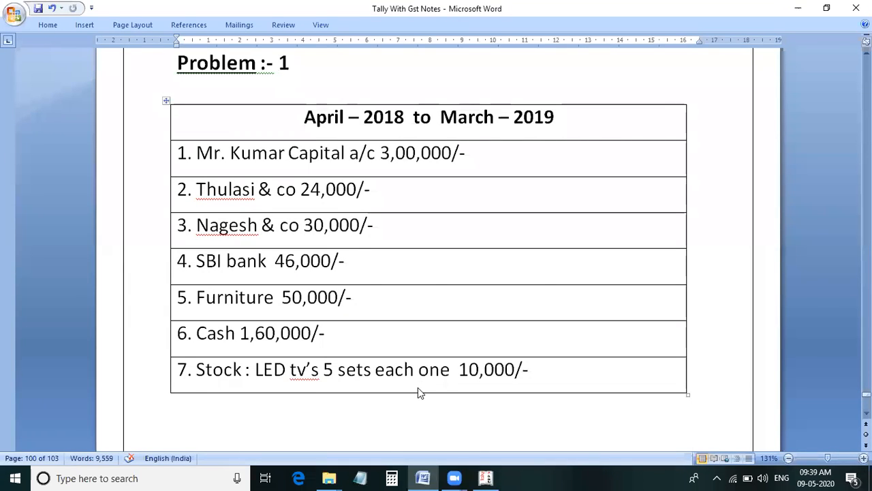
pyautogui.hotkey('alt', 'Tab')
pyautogui.write('T')
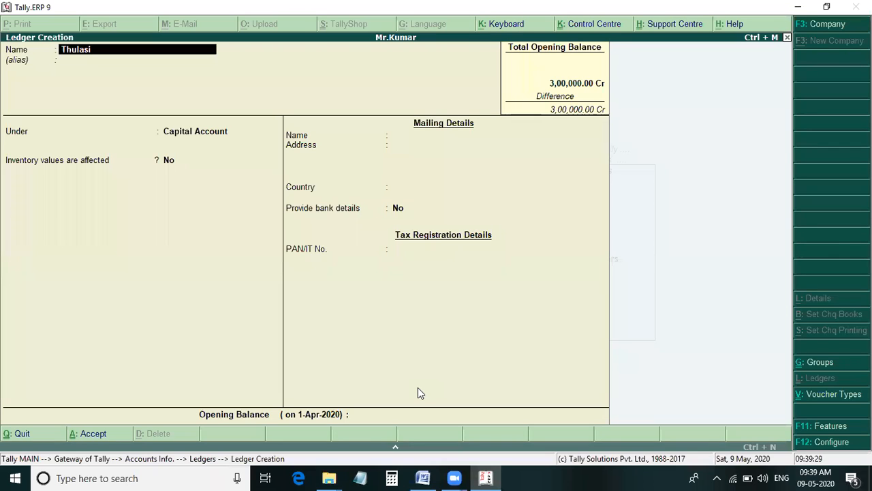
pyautogui.write('hulasi & Co')
pyautogui.press('Return')
pyautogui.press('Return')
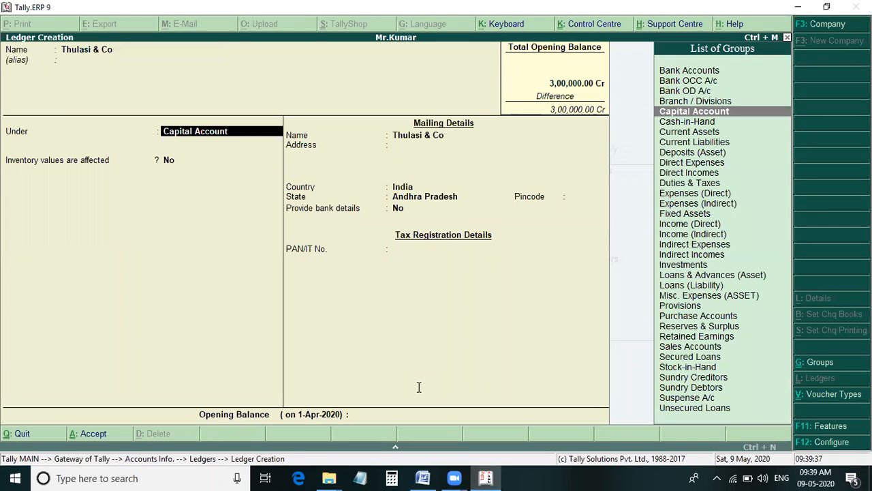
# - Switch to the Word notes and examine the April 2019 to March 2020 transactions to see how Thulasi & Co is used
pyautogui.hotkey('alt', 'Tab')
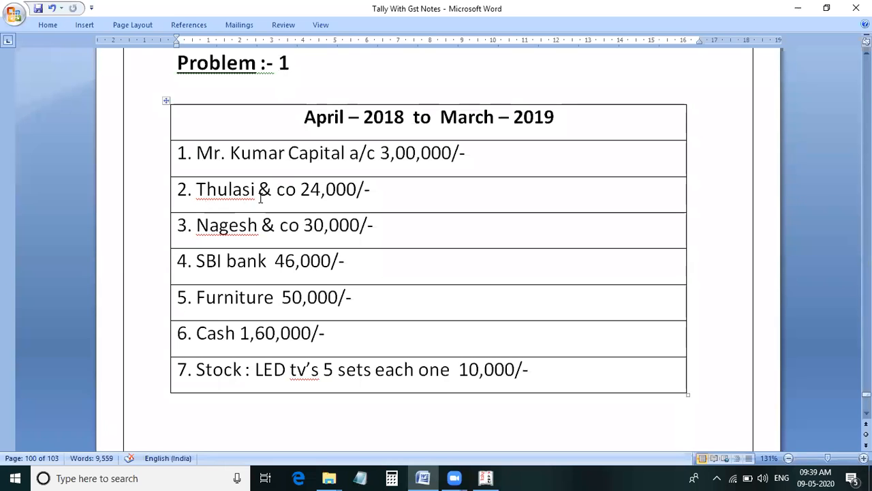
pyautogui.scroll(-3, 357, 210)
pyautogui.scroll(-5, 357, 210)
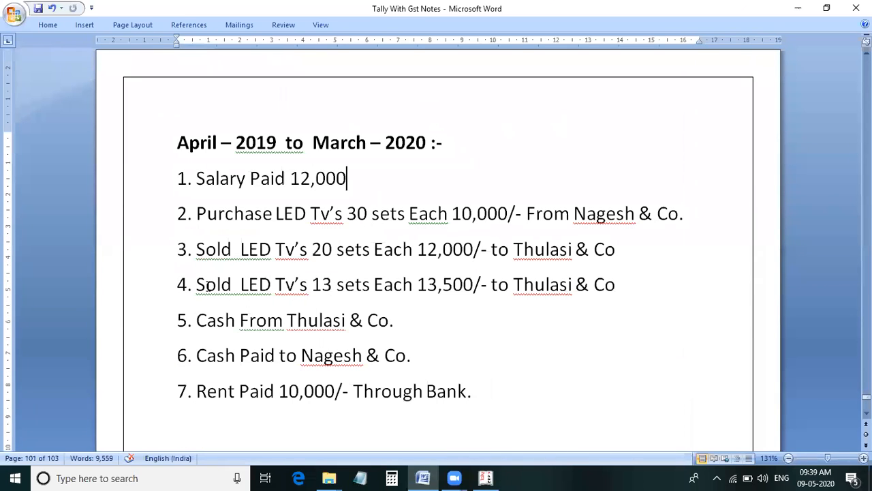
pyautogui.scroll(2, 495, 253)
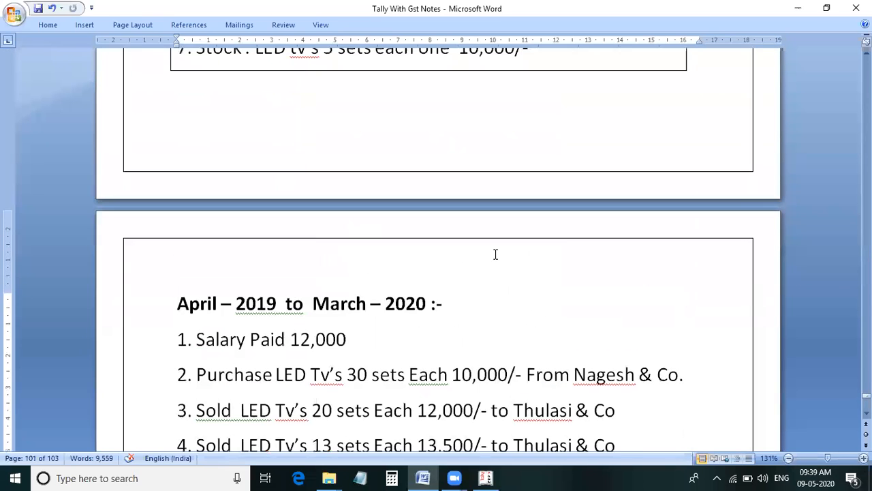
pyautogui.scroll(3, 211, 177)
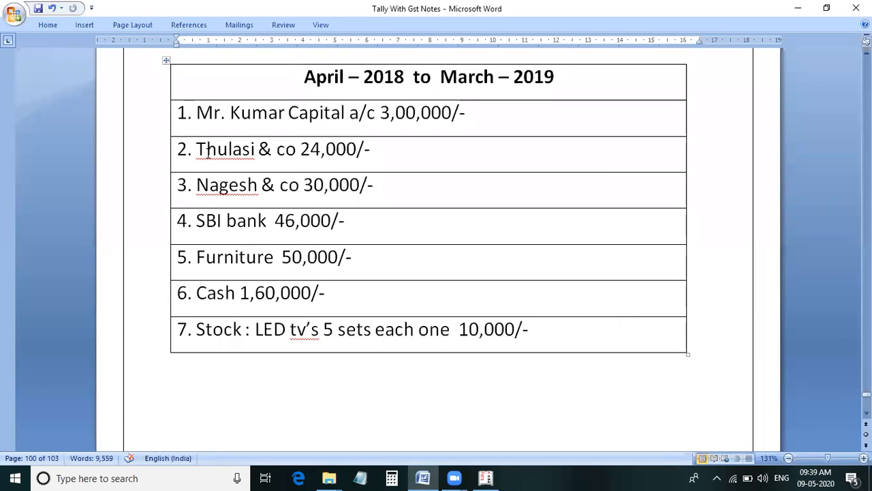
pyautogui.scroll(1, 279, 235)
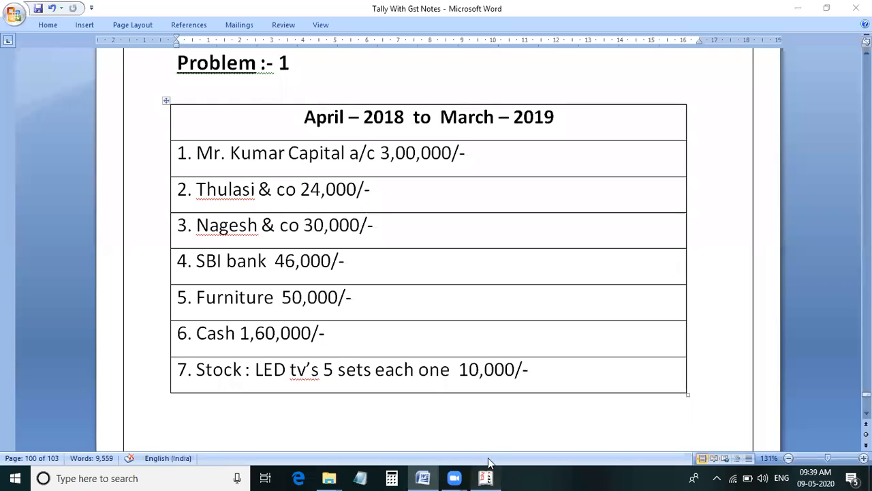
# - Back in Tally.ERP 9, put Thulasi & Co under Sundry Debtors, keeping bill-by-bill balances Yes, a blank credit period and inventory values No
pyautogui.click(485, 476)
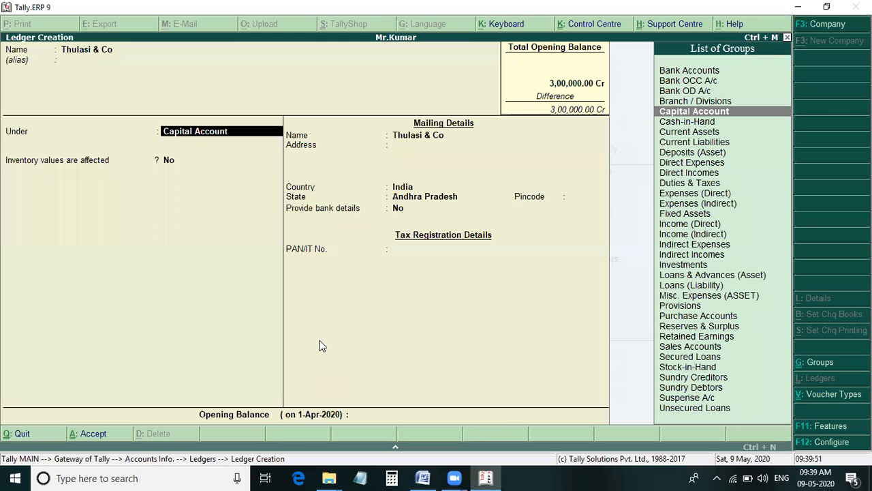
pyautogui.write('Sun')
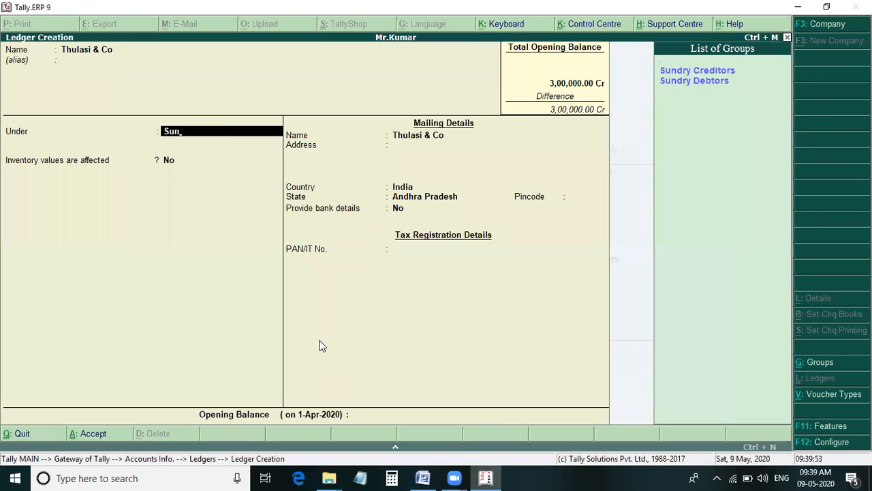
pyautogui.press('Down')
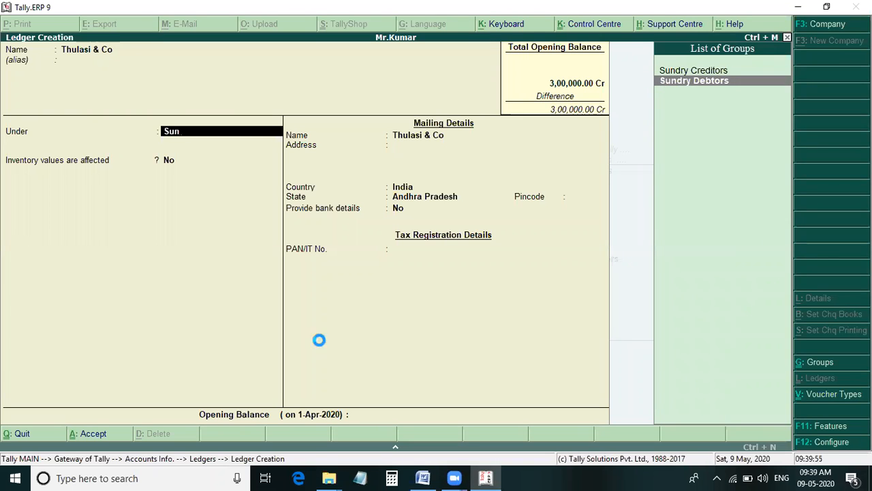
pyautogui.press('Return')
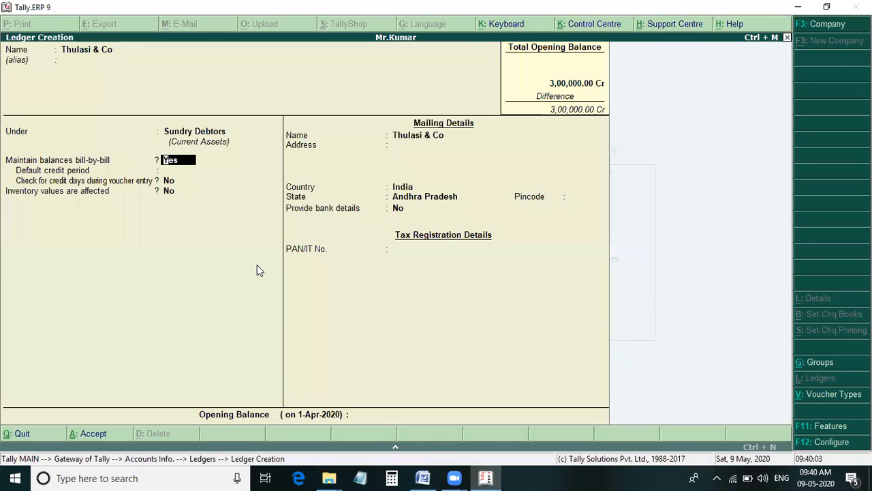
pyautogui.press('Return')
pyautogui.press('Return')
pyautogui.press('Return')
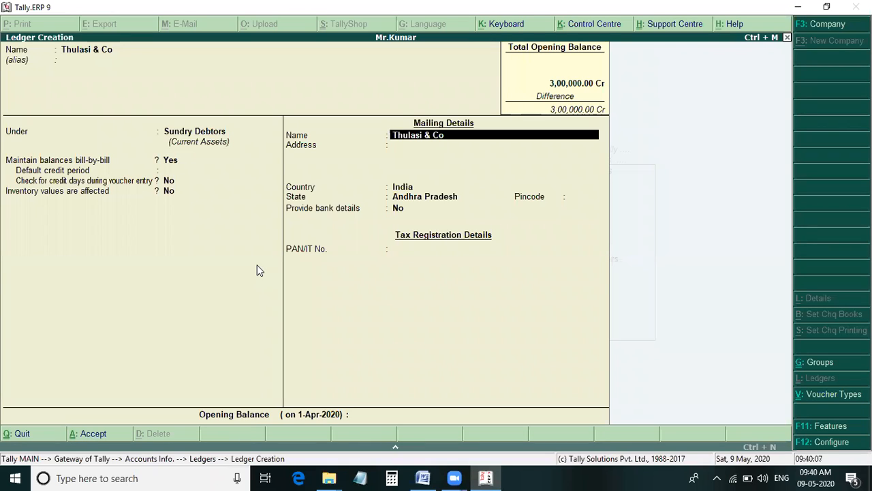
# - Accept Thulasi & Co's mailing details with a blank address, India and Andhra Pradesh, bank details No and a blank PAN/IT number
pyautogui.press('Return')
pyautogui.press('Return')
pyautogui.press('Return')
pyautogui.press('Return')
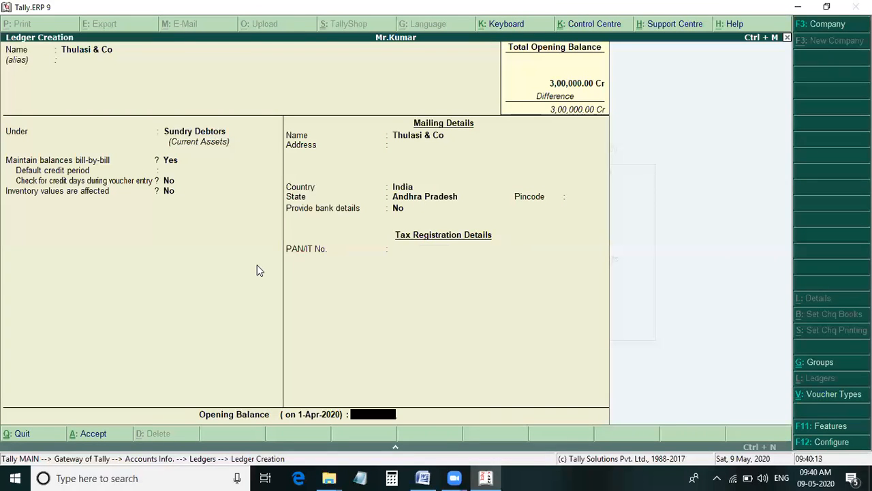
# - Check Thulasi & Co's amount in the Word notes, set its opening balance to 24,000 Dr in Tally.ERP 9, and save the ledger
pyautogui.hotkey('alt', 'Tab')
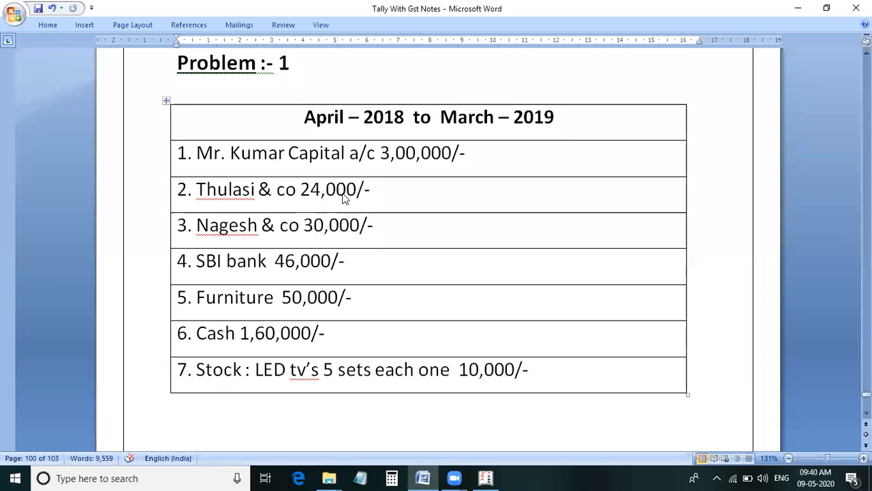
pyautogui.hotkey('alt', 'Tab')
pyautogui.write('24000')
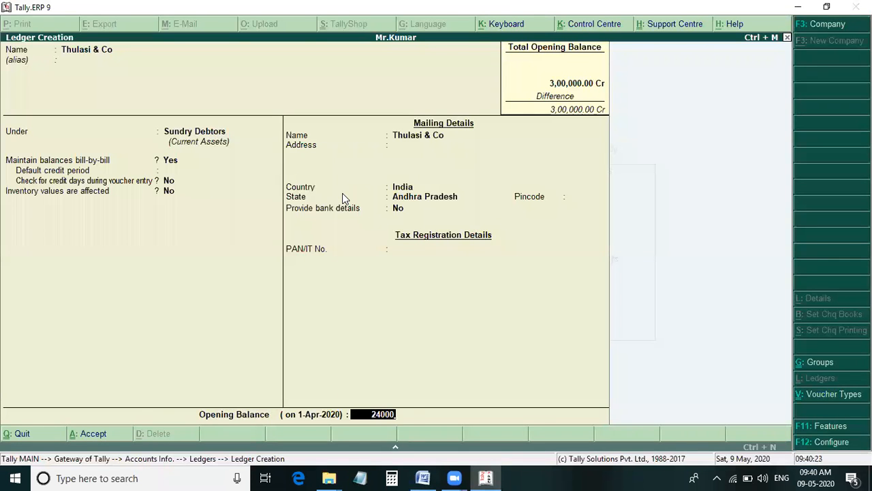
pyautogui.press('Return')
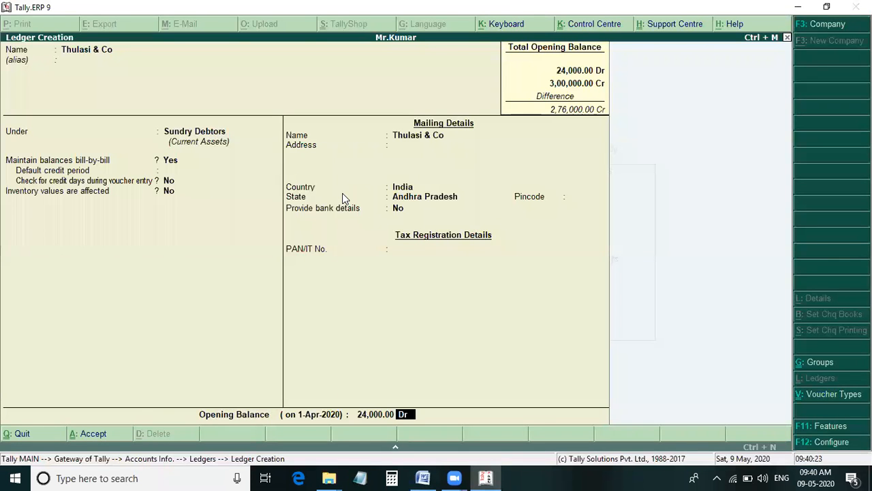
pyautogui.press('Return')
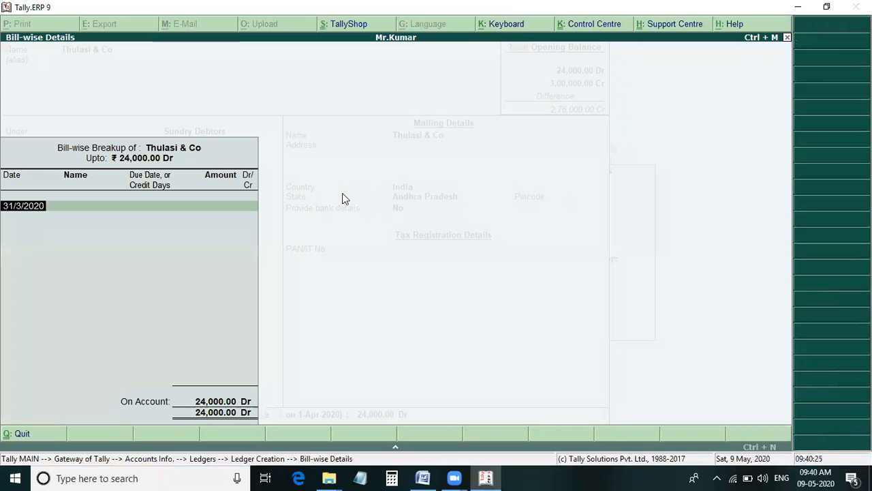
pyautogui.press('Return')
pyautogui.press('Return')
pyautogui.press('Return')
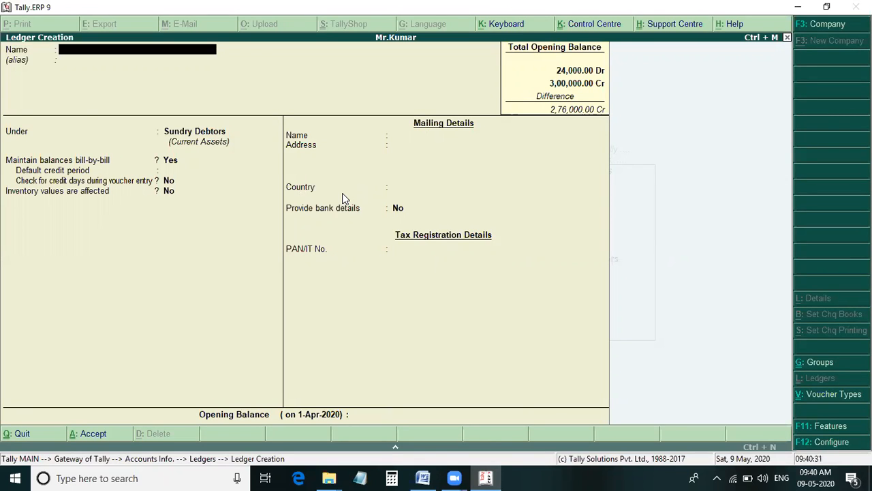
# - Check the third entry in the Word notes, then return to Tally.ERP 9 and name the new ledger Nagesh & Co without an alias
pyautogui.hotkey('alt', 'Tab')
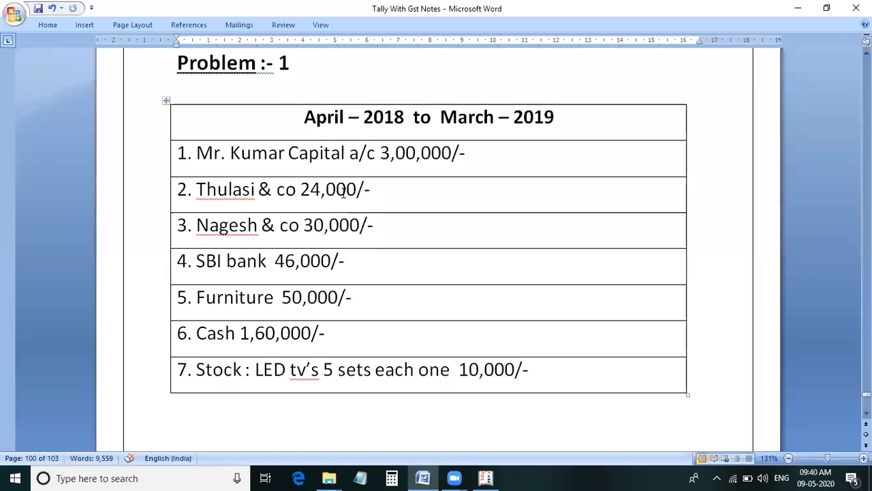
pyautogui.hotkey('alt', 'Tab')
pyautogui.write('N')
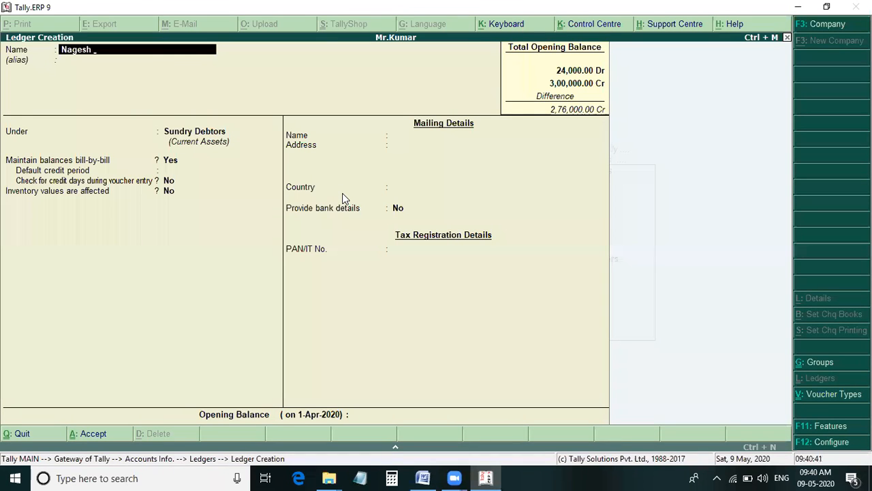
pyautogui.write('agesh & Co')
pyautogui.press('Return')
pyautogui.press('Return')
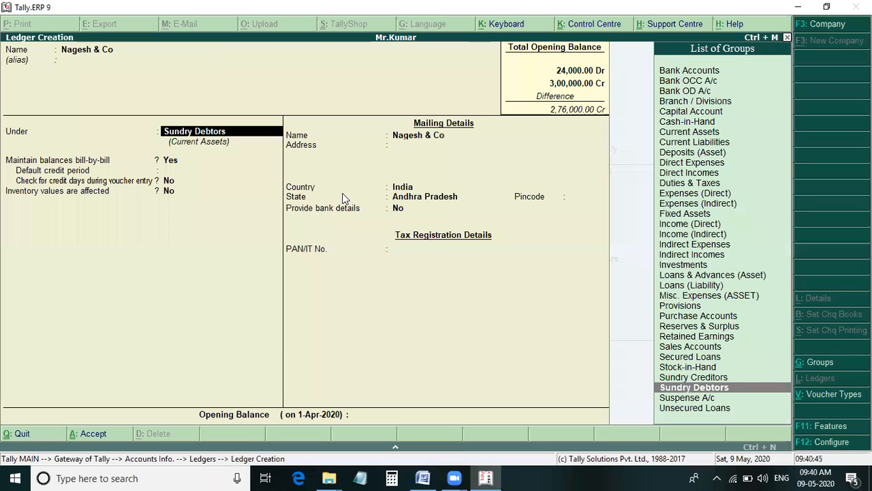
# - Put Nagesh & Co under Sundry Creditors, keeping bill-by-bill balances Yes, a blank credit period and the credit days check No
pyautogui.write('Sund')
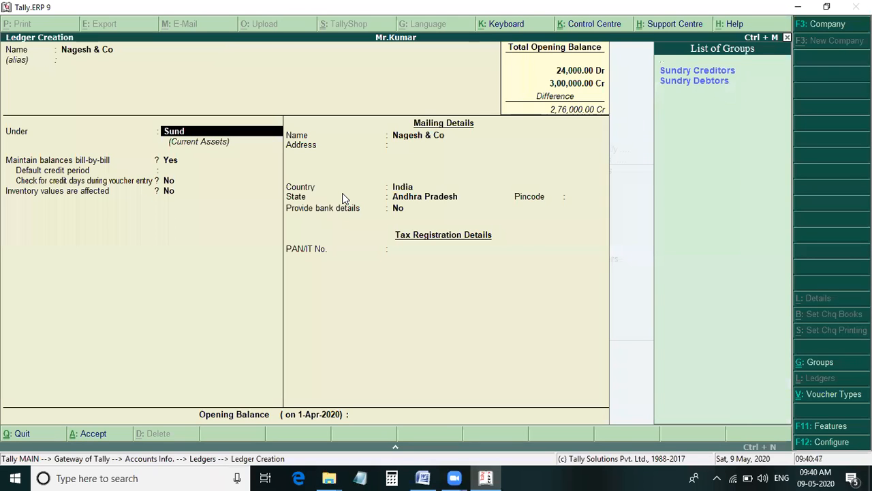
pyautogui.press('Return')
pyautogui.press('Return')
pyautogui.press('Return')
pyautogui.press('Return')
# - Accept Nagesh & Co's mailing details with a blank address, India and Andhra Pradesh, bank details No and a blank PAN/IT number
pyautogui.press('Return')
pyautogui.press('Return')
pyautogui.press('Return')
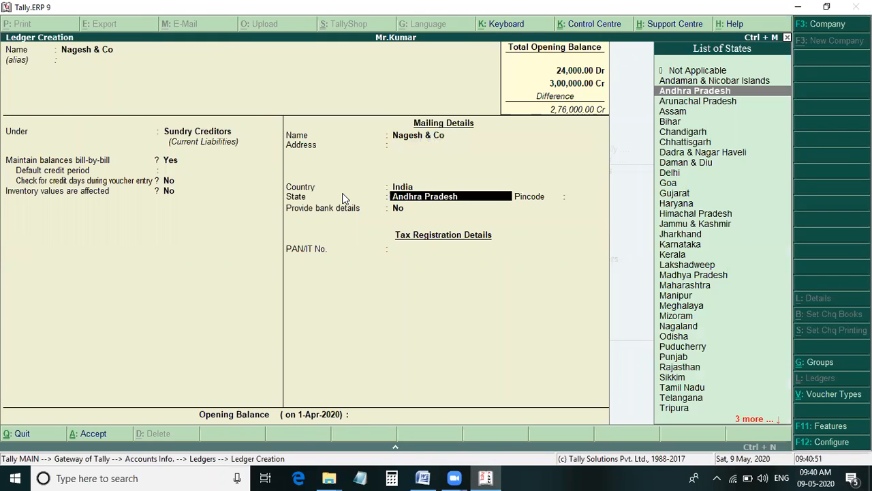
pyautogui.press('Return')
pyautogui.press('Return')
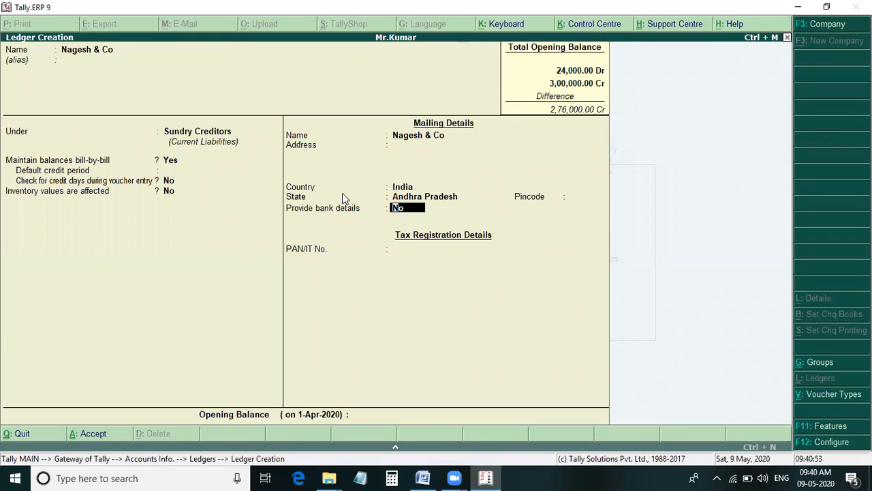
pyautogui.press('Return')
pyautogui.press('Return')
pyautogui.press('Return')
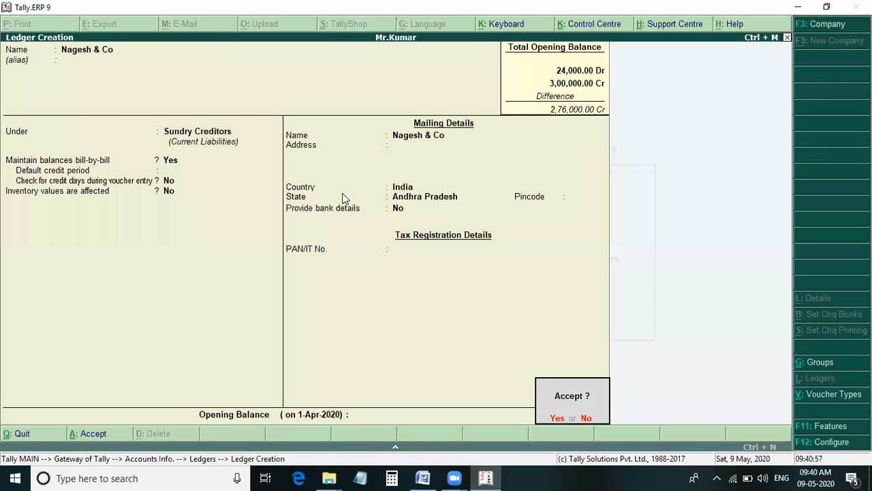
pyautogui.press('n')
pyautogui.press('Return')
pyautogui.press('Return')
pyautogui.press('Return')
pyautogui.press('Return')
pyautogui.press('Return')
pyautogui.press('Return')
pyautogui.press('Return')
pyautogui.press('Return')
pyautogui.press('Return')
pyautogui.press('Return')
pyautogui.press('Return')
pyautogui.press('Return')
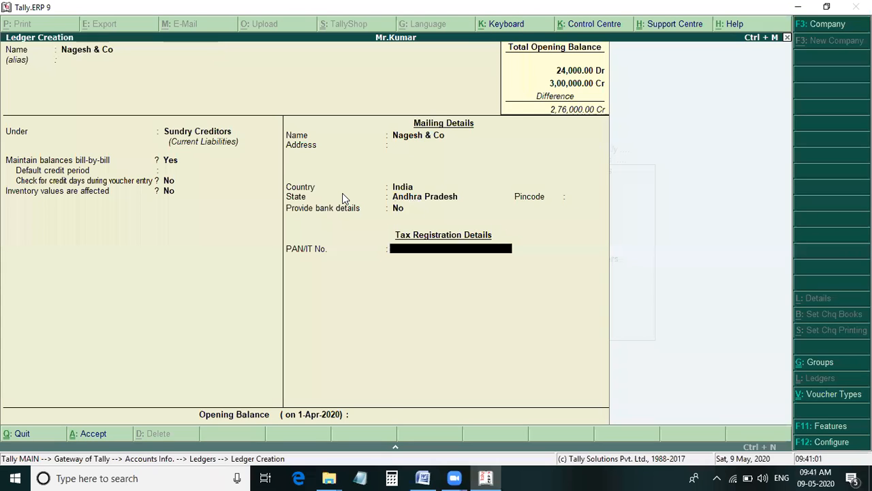
pyautogui.press('Return')
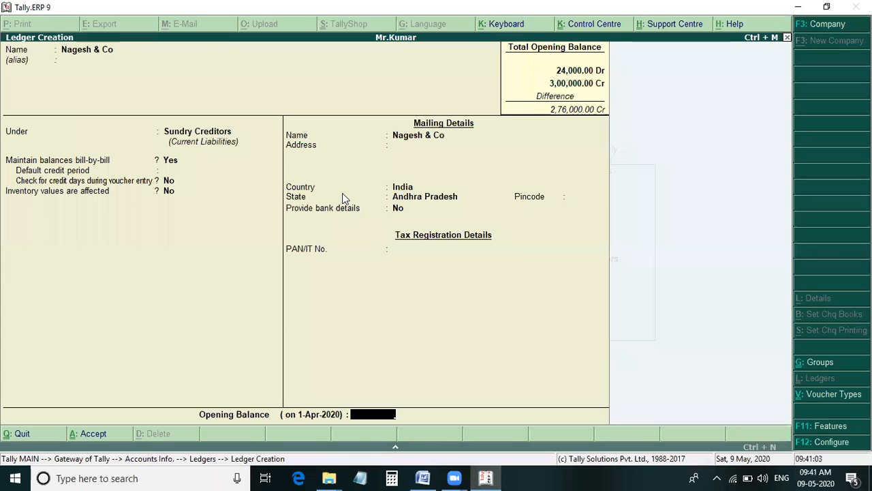
# - Check Nagesh & Co's amount in the Word notes, set its opening balance to 30,000 Cr in Tally.ERP 9, and save the ledger
pyautogui.hotkey('alt', 'Tab')
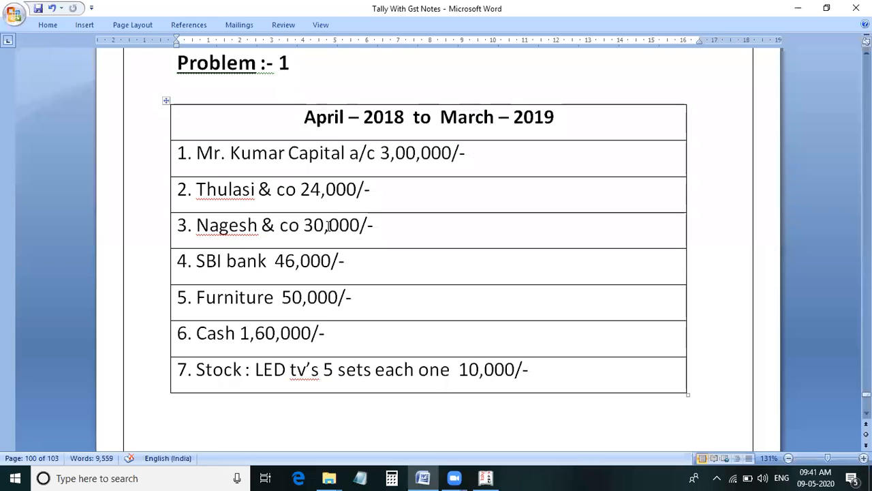
pyautogui.hotkey('alt', 'Tab')
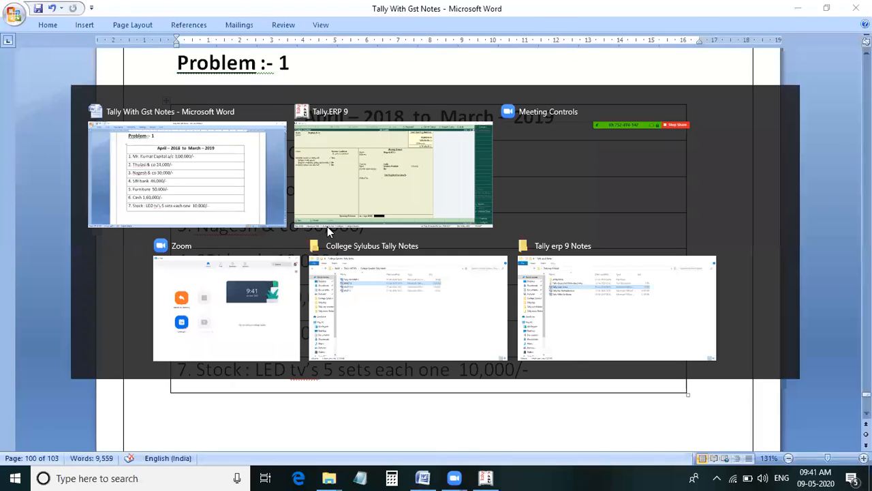
pyautogui.write('30000')
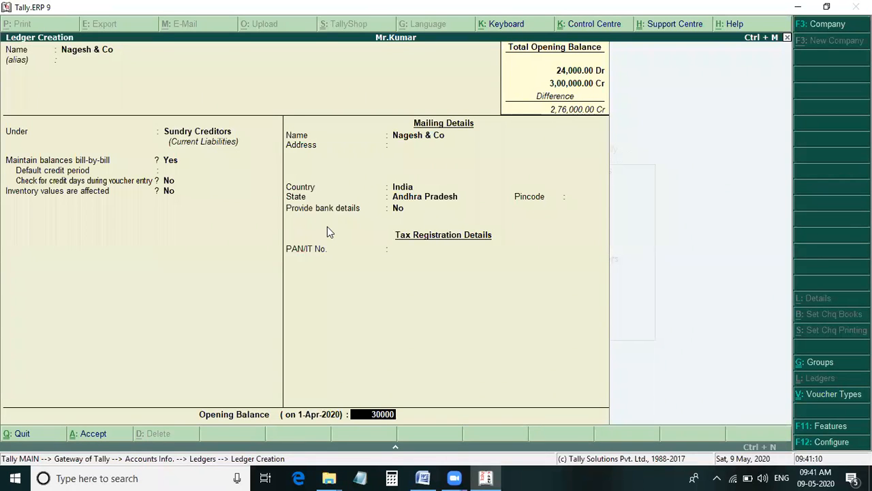
pyautogui.press('Return')
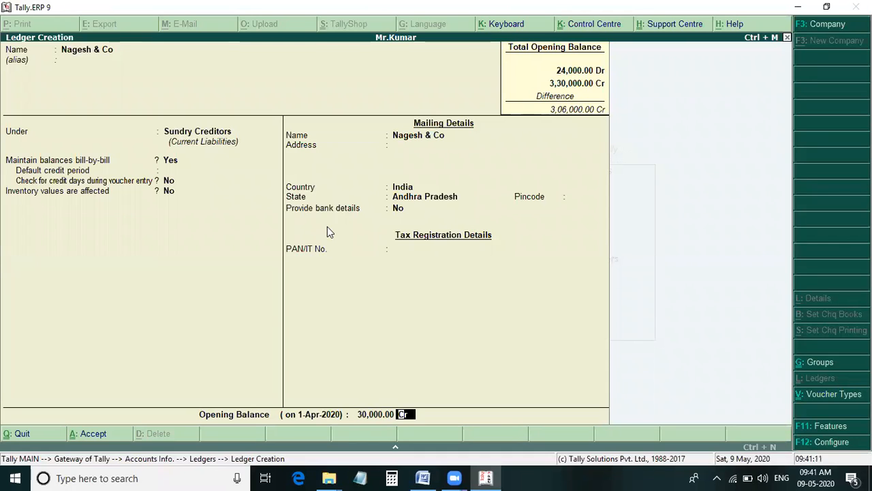
pyautogui.press('Return')
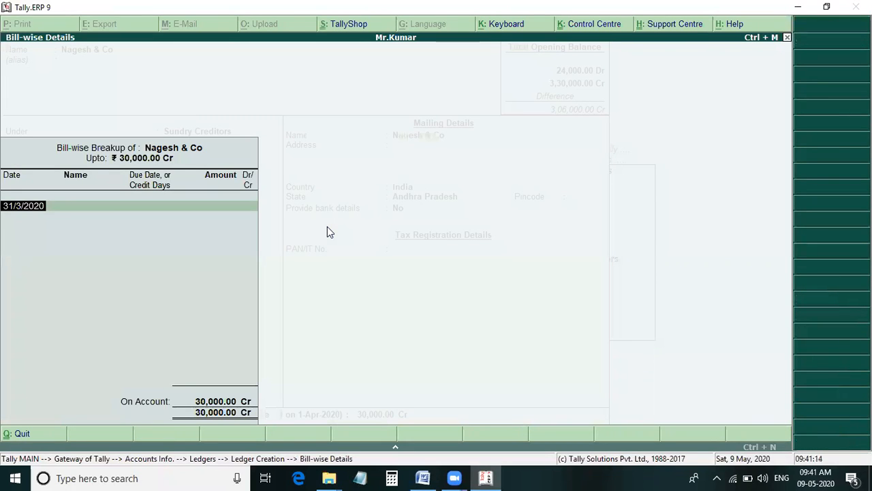
pyautogui.press('Return')
pyautogui.press('Return')
pyautogui.press('Return')
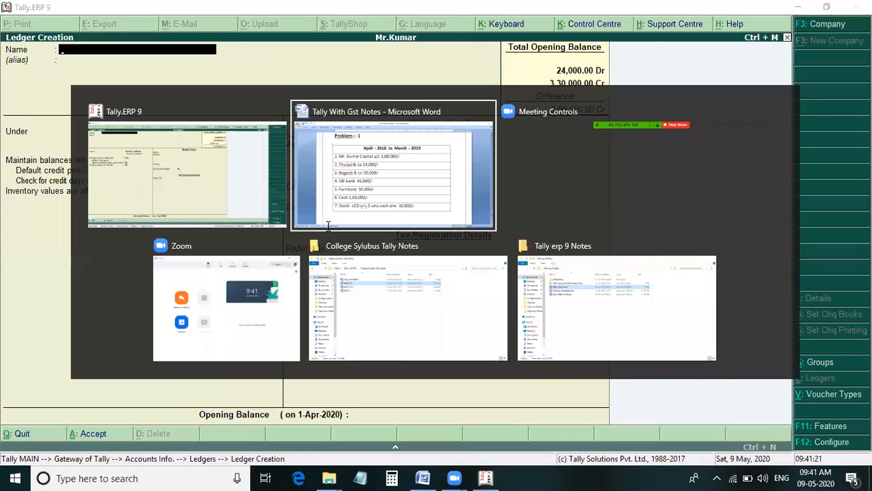
# - Check the fourth entry in the Word notes, then return to Tally.ERP 9 and create ledger Sbi under Bank Accounts without an alias
pyautogui.hotkey('alt', 'Tab')
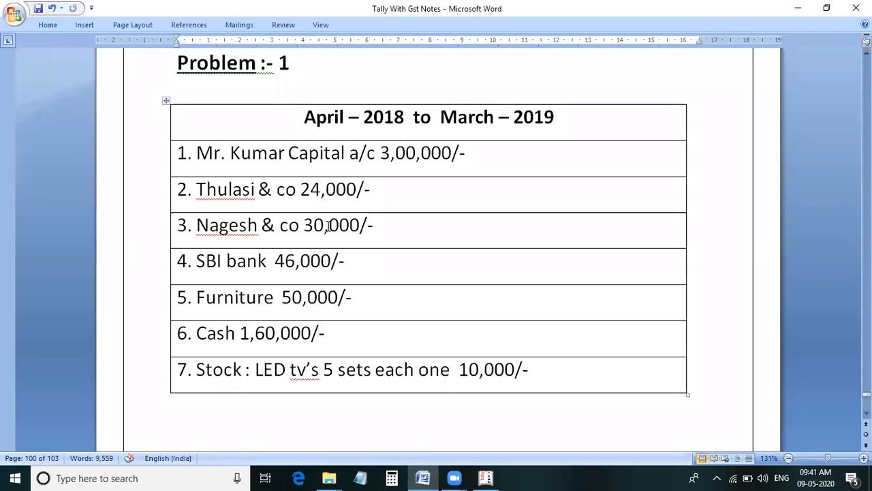
pyautogui.hotkey('alt', 'Tab')
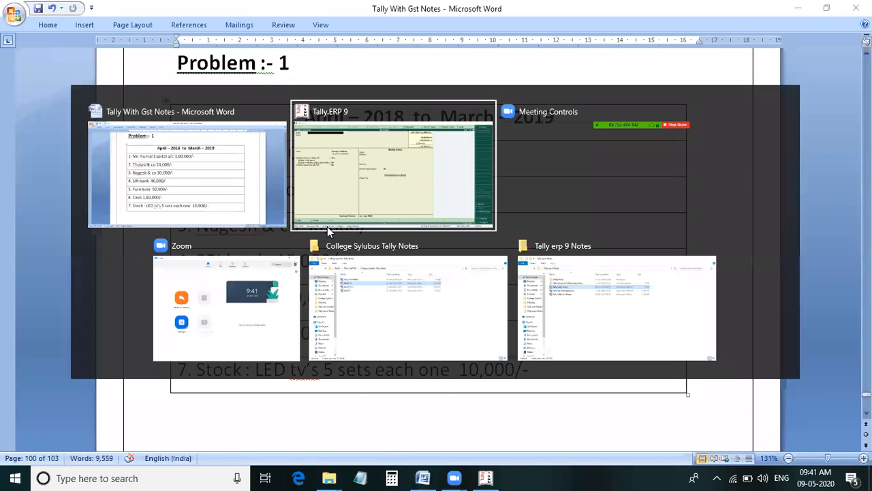
pyautogui.write('Sbi')
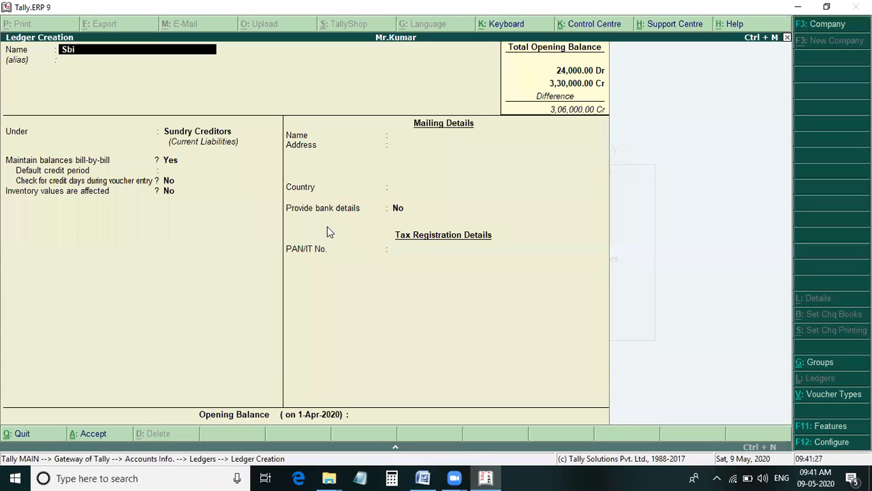
pyautogui.press('Return')
pyautogui.press('Return')
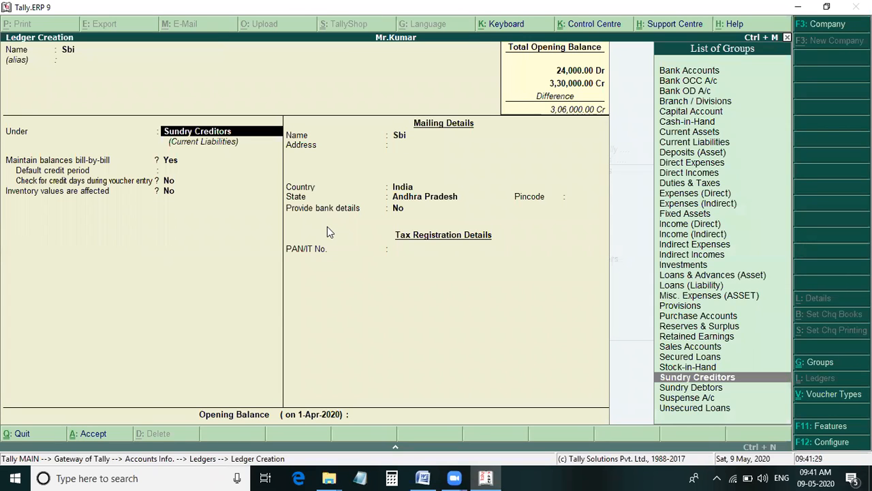
pyautogui.write('B')
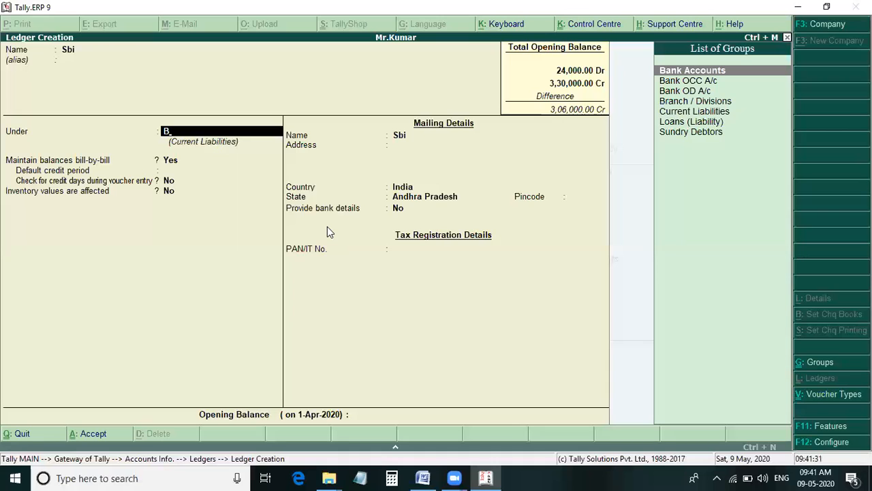
pyautogui.press('Return')
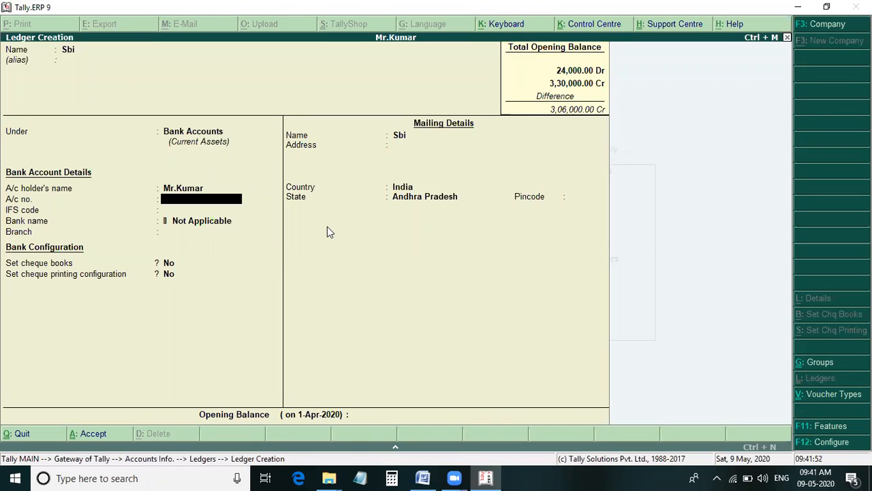
pyautogui.press('Return')
pyautogui.press('Return')
pyautogui.press('Return')
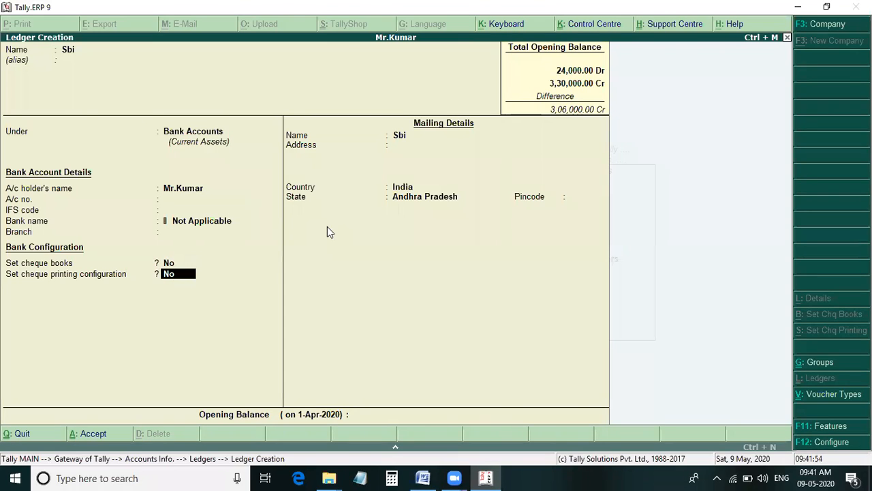
pyautogui.press('Return')
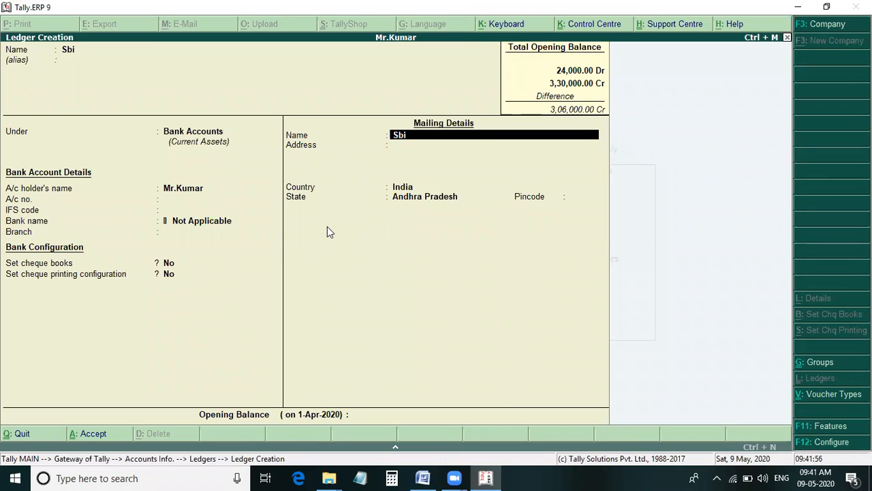
# - Accept Sbi's mailing details with a blank address, India, Andhra Pradesh and a blank pincode
pyautogui.press('Return')
pyautogui.press('Return')
pyautogui.press('Return')
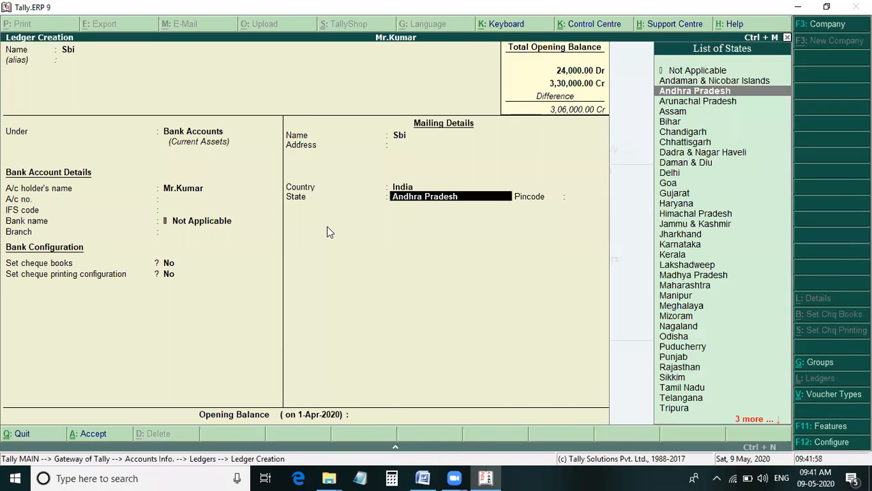
pyautogui.press('Return')
pyautogui.press('Return')
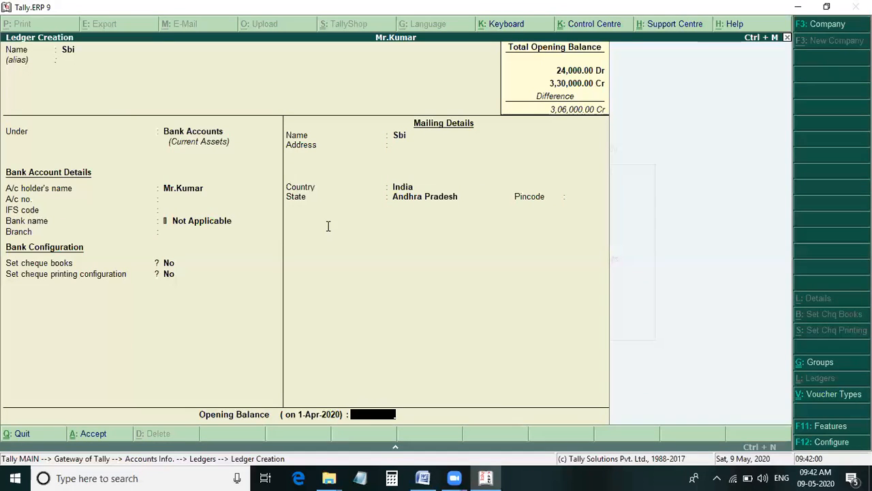
# - Check the SBI bank amount in the Word notes, set Sbi's opening balance to 46,000 Dr in Tally.ERP 9, and save the ledger
pyautogui.hotkey('alt', 'Tab')
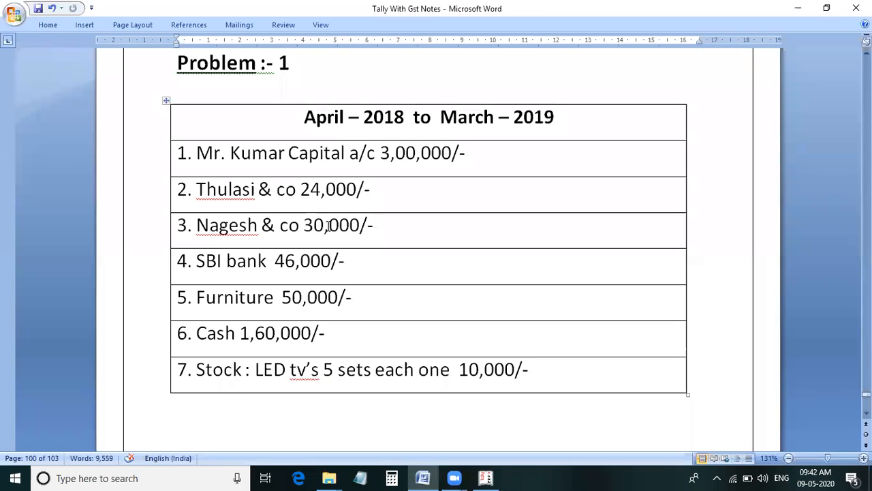
pyautogui.hotkey('alt', 'Tab')
pyautogui.write('46,')
pyautogui.write('000')
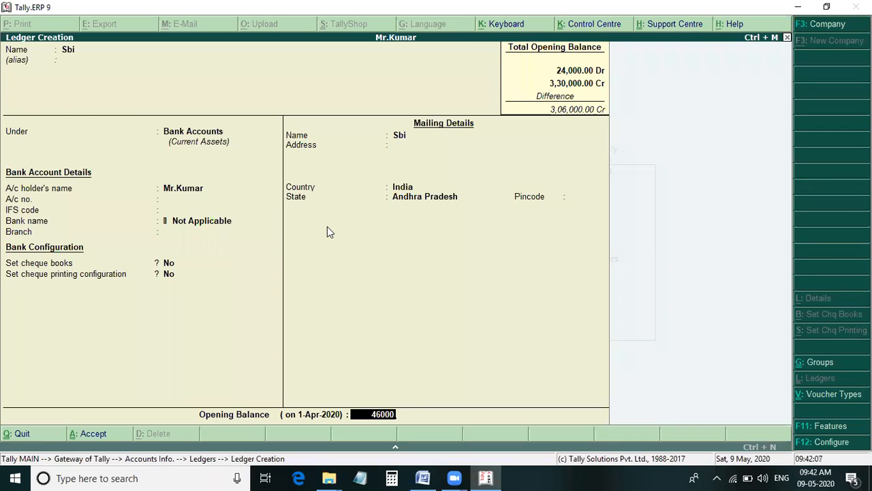
pyautogui.press('Return')
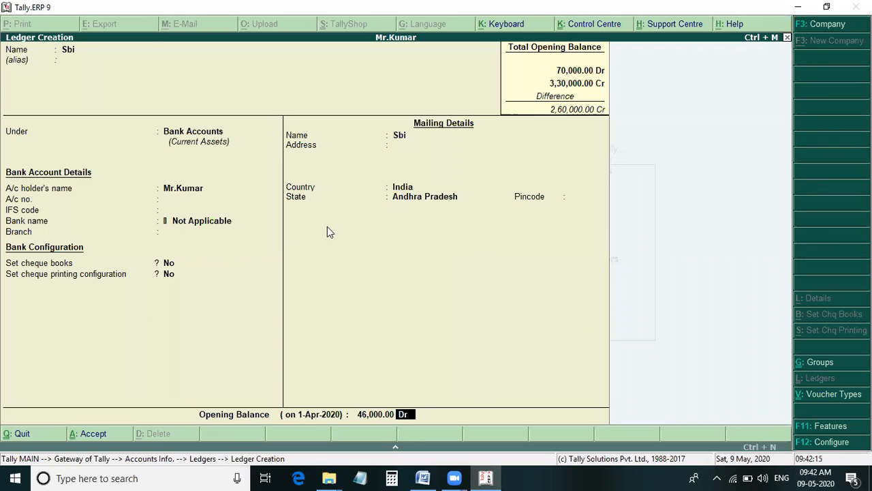
pyautogui.press('Return')
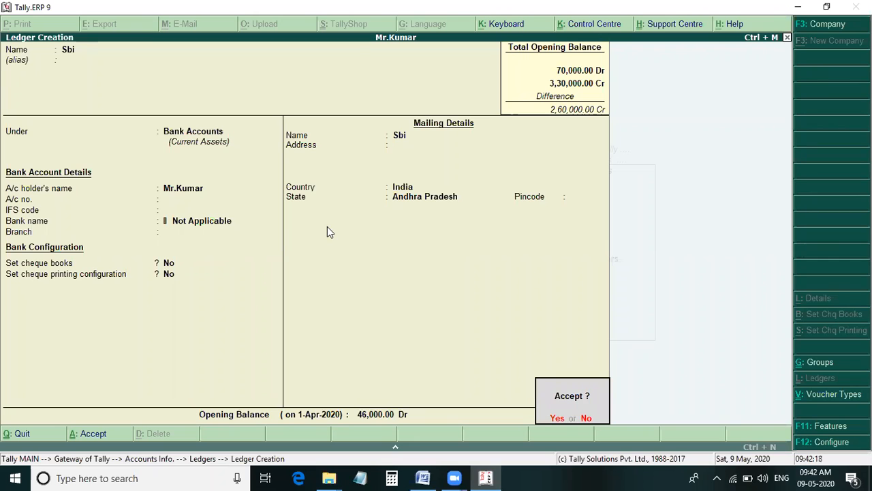
pyautogui.press('Return')
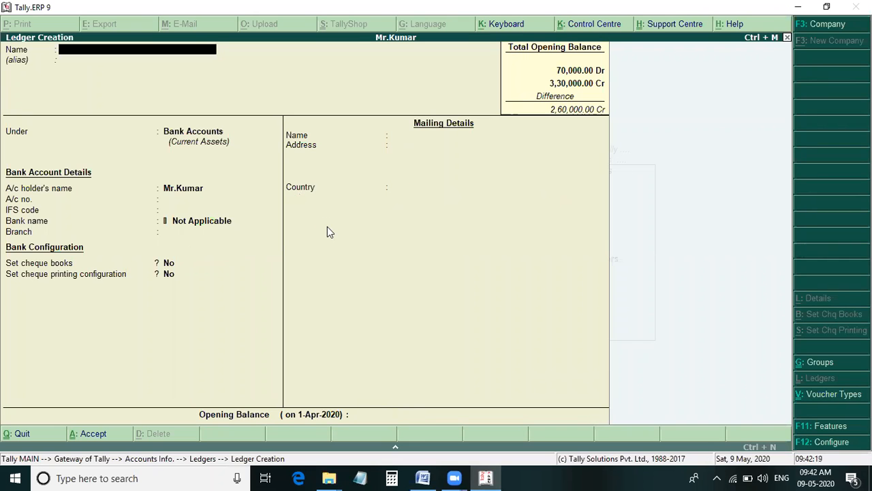
# - Check the fifth entry in the Word notes, then return to Tally.ERP 9 and name the new ledger Furnichar
pyautogui.hotkey('alt', 'Tab')
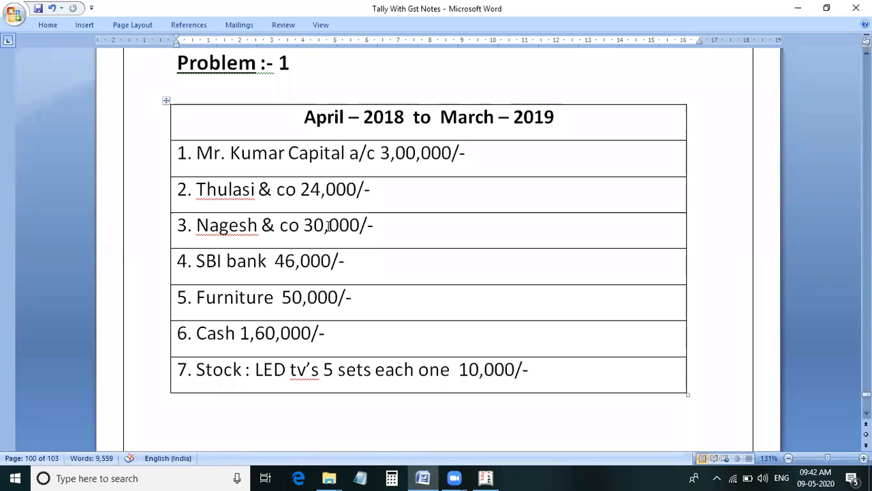
pyautogui.press('alt')
pyautogui.hotkey('alt', 'Tab')
pyautogui.write('Fu')
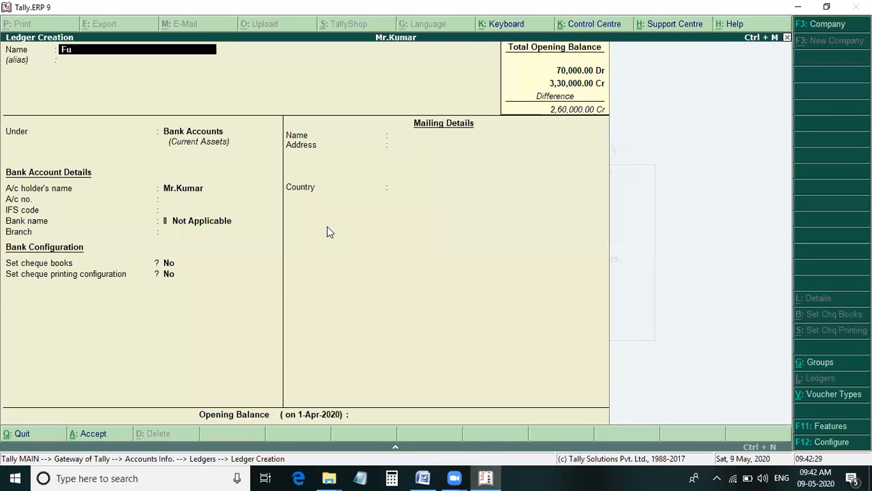
pyautogui.write('rnichar')
pyautogui.press('Return')
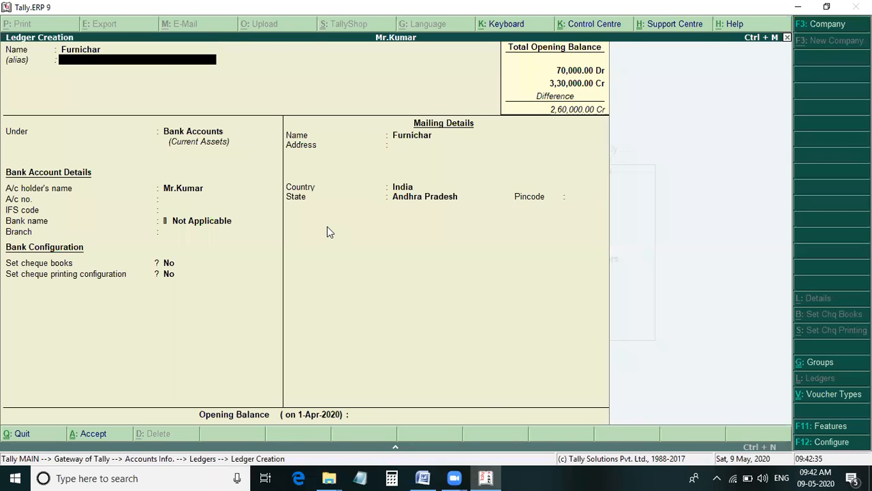
# - Leave Furnichar's alias blank and put it under Fixed Assets, keeping inventory values affected at No
pyautogui.press('Return')
pyautogui.write('S')
pyautogui.press('BackSpace')
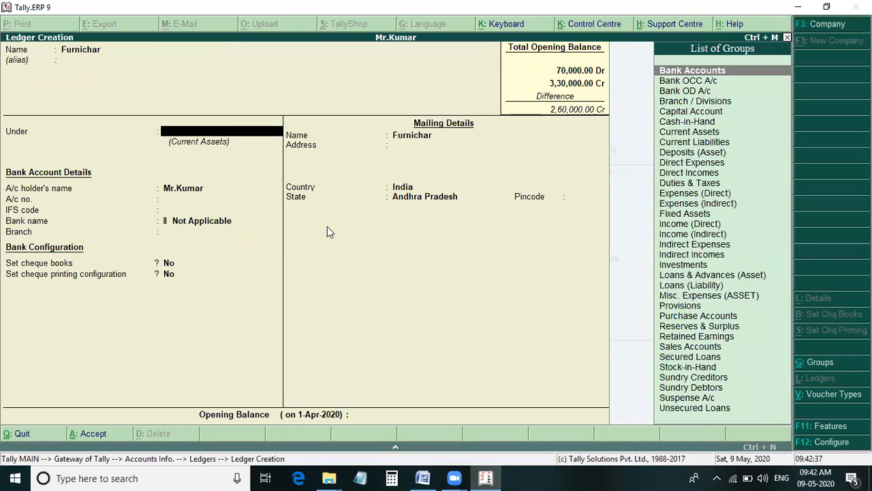
pyautogui.write('D')
pyautogui.press('BackSpace')
pyautogui.write('F')
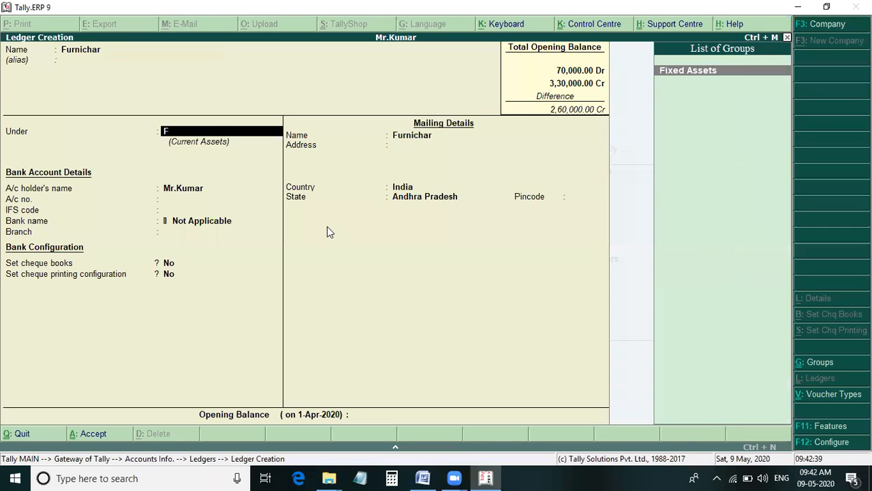
pyautogui.press('Return')
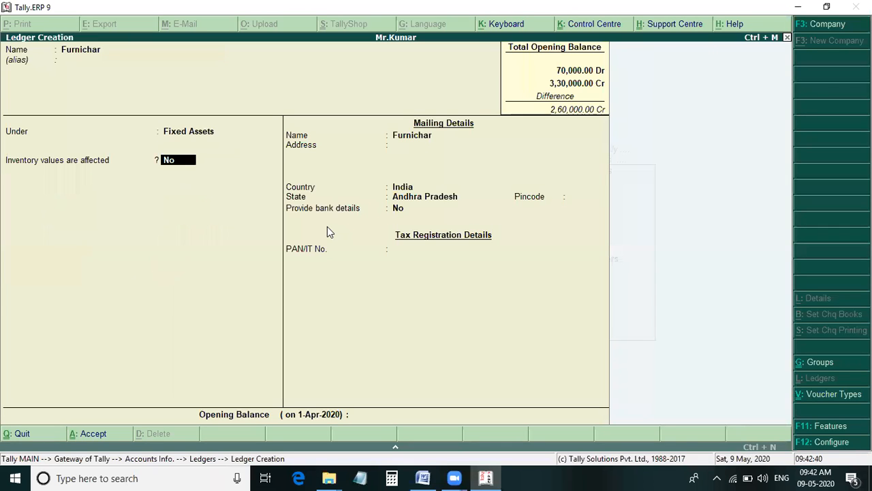
pyautogui.press('Return')
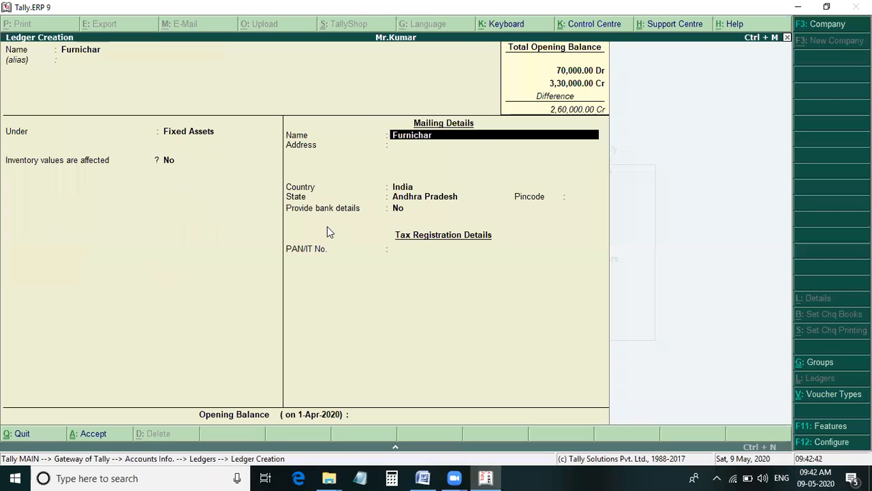
# - Accept Furnichar's mailing details with a blank address, India and Andhra Pradesh, and keep bank details at No
pyautogui.press('Return')
pyautogui.press('Return')
pyautogui.press('Return')
pyautogui.press('Return')
pyautogui.press('Return')
pyautogui.press('Return')
pyautogui.press('Return')
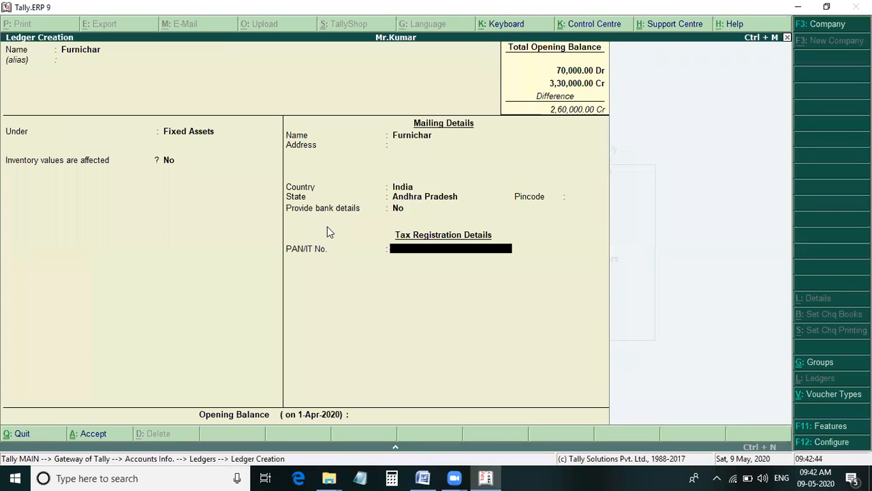
# - Leave Furnichar's PAN/IT number blank, set its opening balance to 50,000 Dr, and save the ledger
pyautogui.write('50,000')
pyautogui.press('Return')
pyautogui.press('Return')
pyautogui.press('Return')
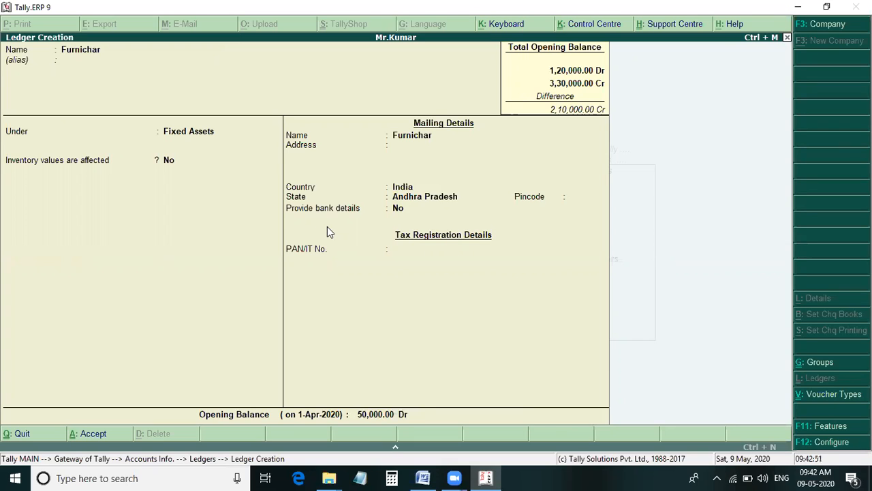
# - Compare the Word notes' opening entries with the opening balance totals in Tally.ERP 9, and look over the April 2019 to March 2020 transactions
pyautogui.hotkey('alt', 'Tab')
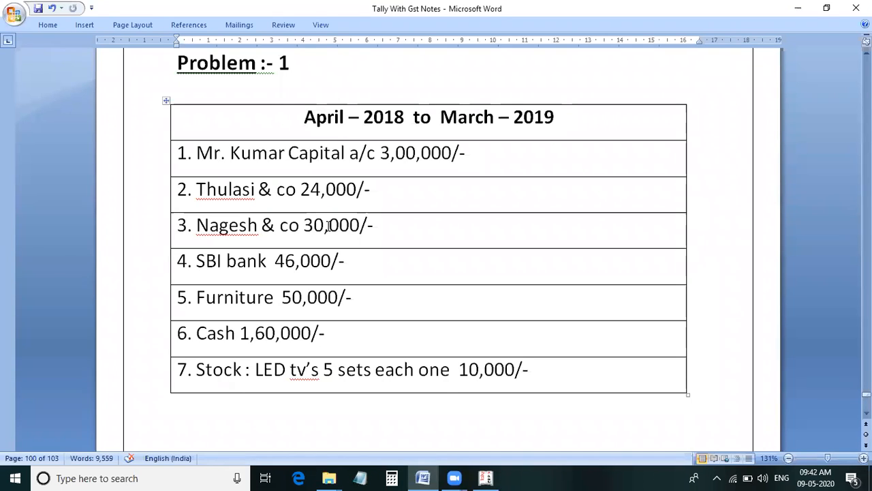
pyautogui.hotkey('alt', 'Tab')
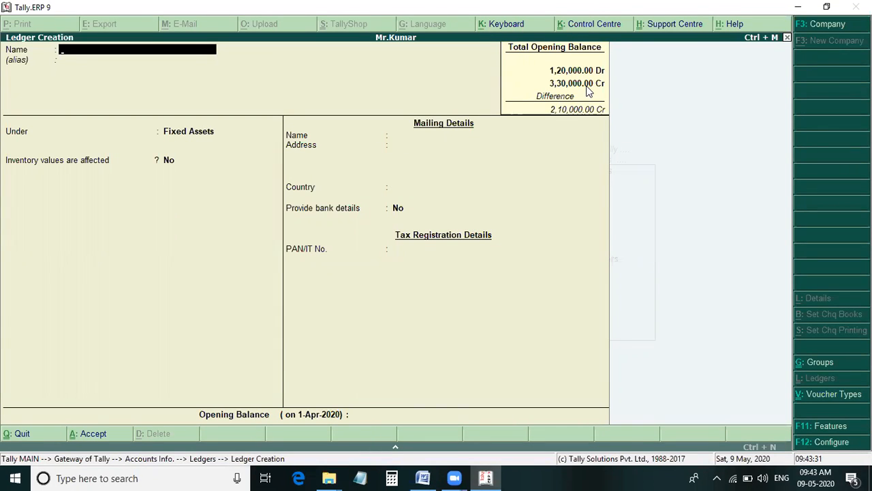
pyautogui.moveTo(455, 478)
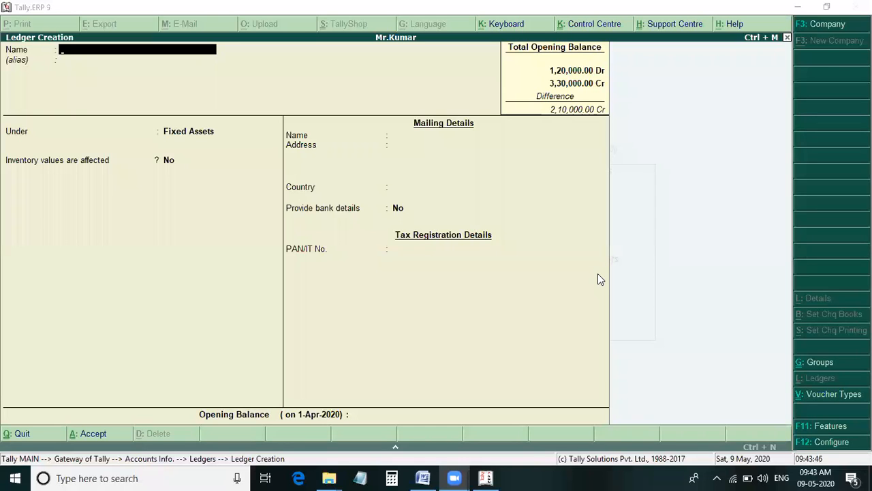
pyautogui.hotkey('alt', 'Tab')
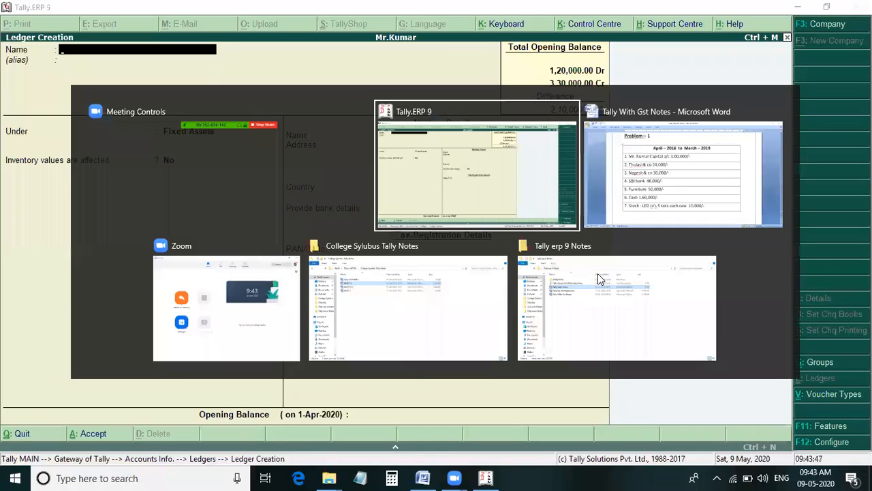
pyautogui.hotkey('alt', 'Tab')
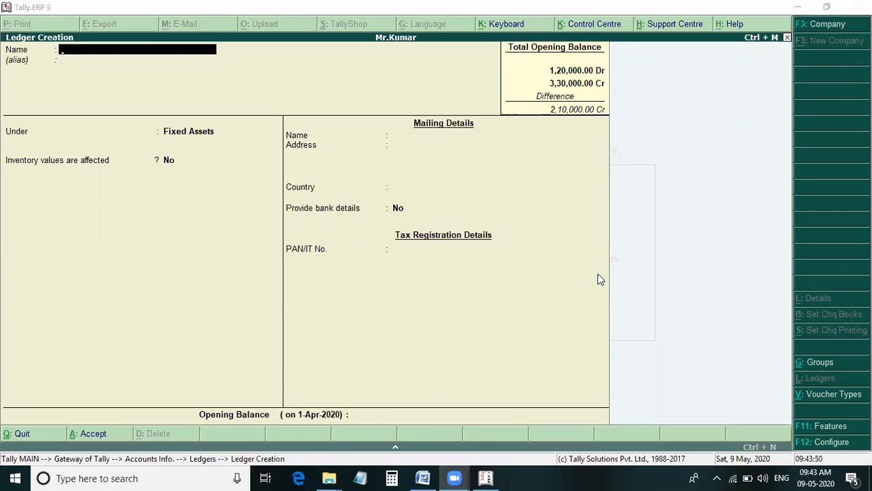
pyautogui.click(421, 477)
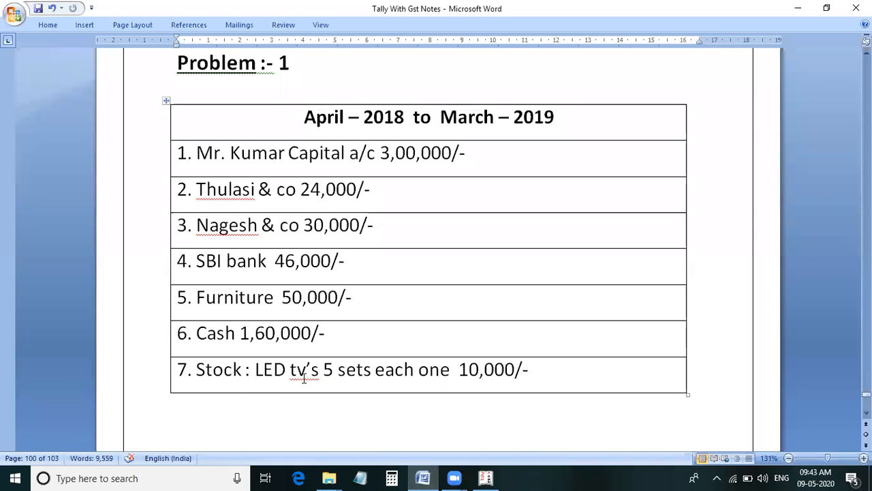
pyautogui.scroll(-4, 318, 374)
pyautogui.scroll(-5, 318, 374)
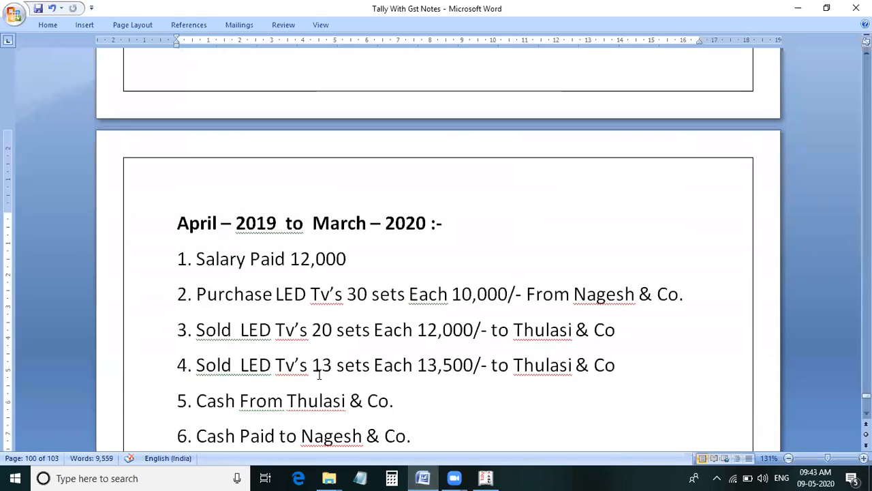
pyautogui.scroll(8, 305, 337)
pyautogui.scroll(1, 305, 337)
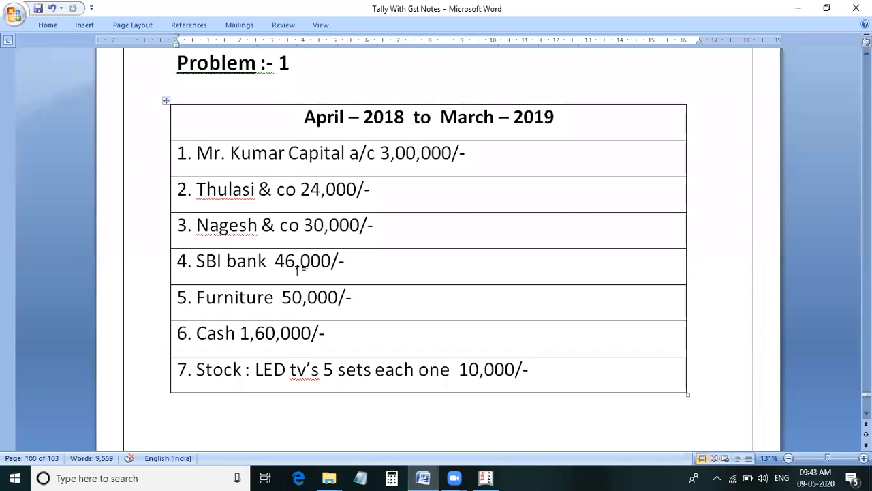
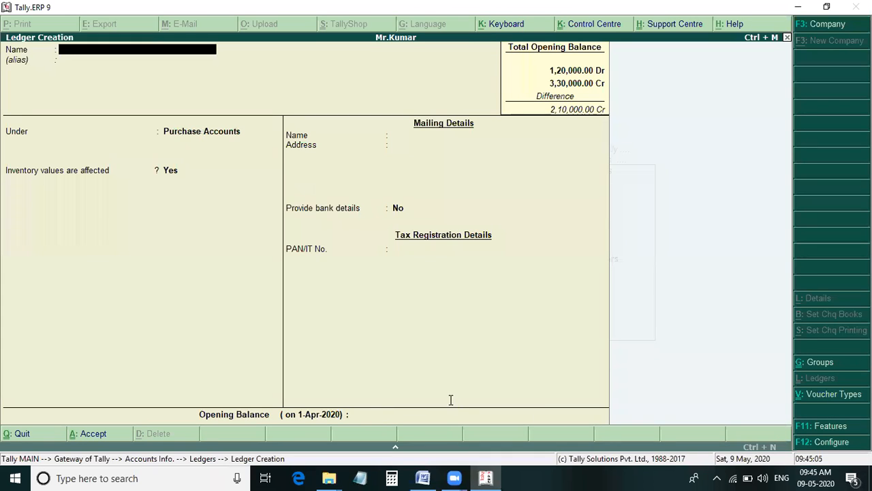
# - Check transactions 2 and 3 in the Word notes for accounts that still need ledgers, marking Nagesh & Co. and the word Sold
pyautogui.hotkey('alt', 'Tab')
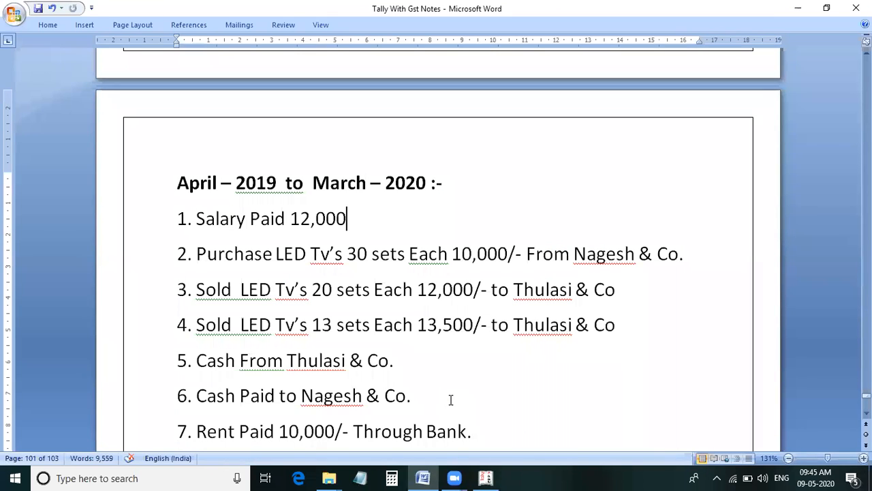
pyautogui.moveTo(695, 255); pyautogui.dragTo(574, 255)
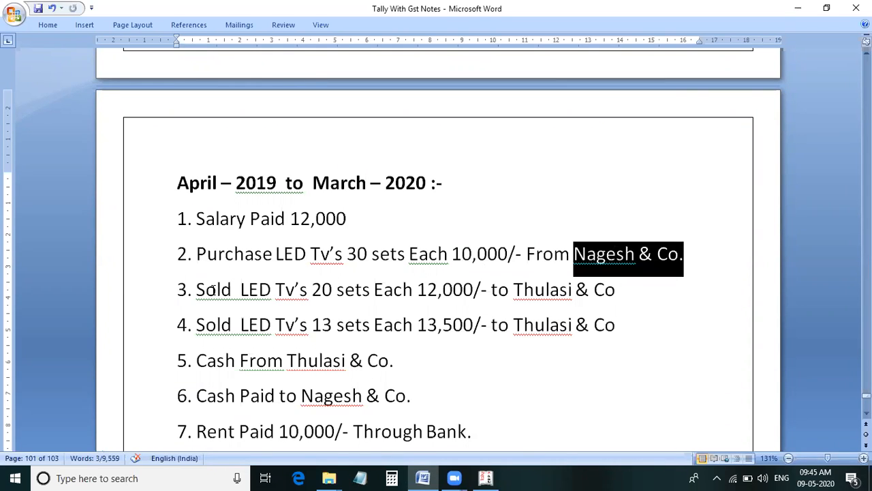
pyautogui.moveTo(197, 289); pyautogui.dragTo(231, 293)
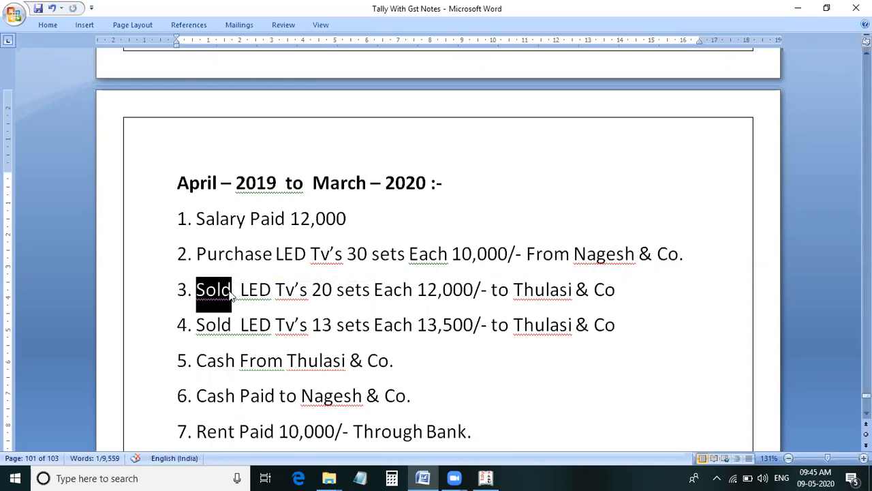
# - Switch to Tally.ERP 9 and name the new ledger Sales, with no alias, under Sales Accounts
pyautogui.hotkey('alt', 'Tab')
pyautogui.write('Sa')
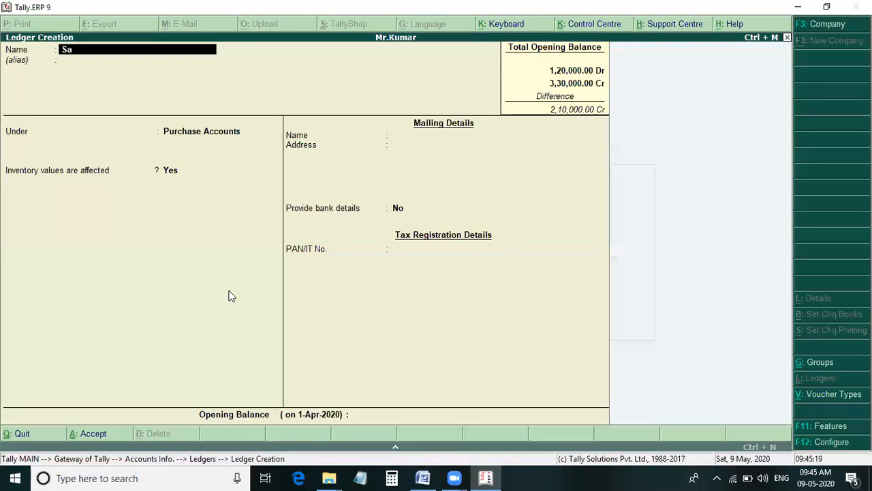
pyautogui.write('les')
pyautogui.press('Return')
pyautogui.press('Return')
pyautogui.write('Sa')
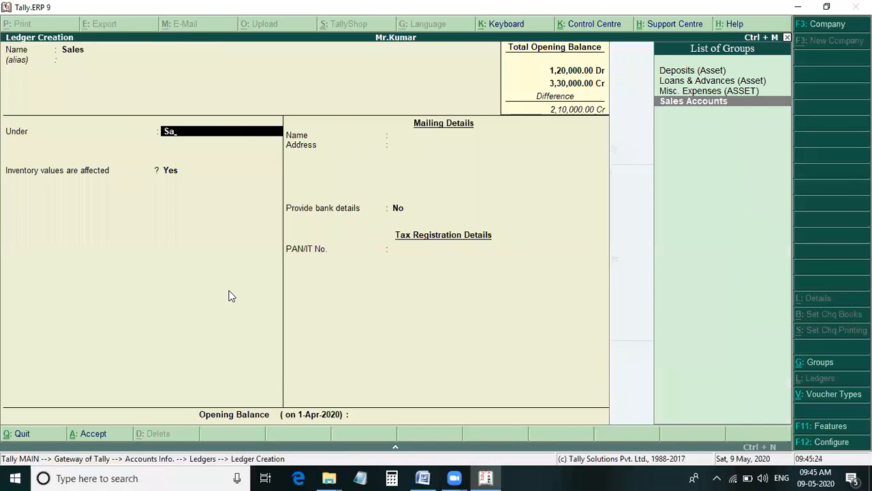
pyautogui.press('Return')
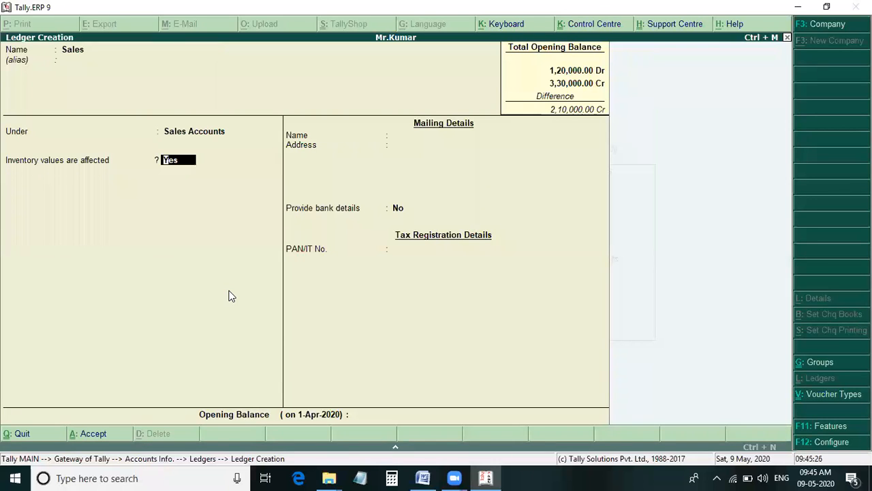
# - Keep inventory values affected at Yes for Sales, leave its opening balance blank, and save the ledger
pyautogui.press('Return')
pyautogui.press('Return')
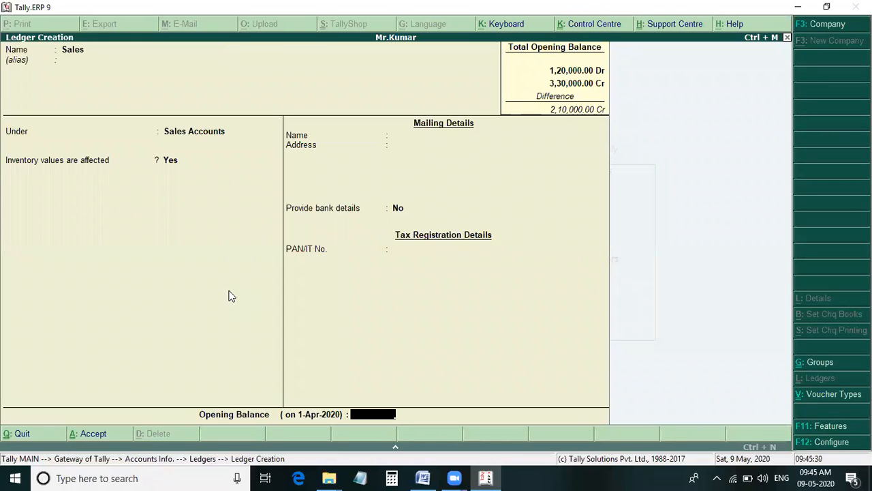
pyautogui.press('Return')
pyautogui.press('Return')
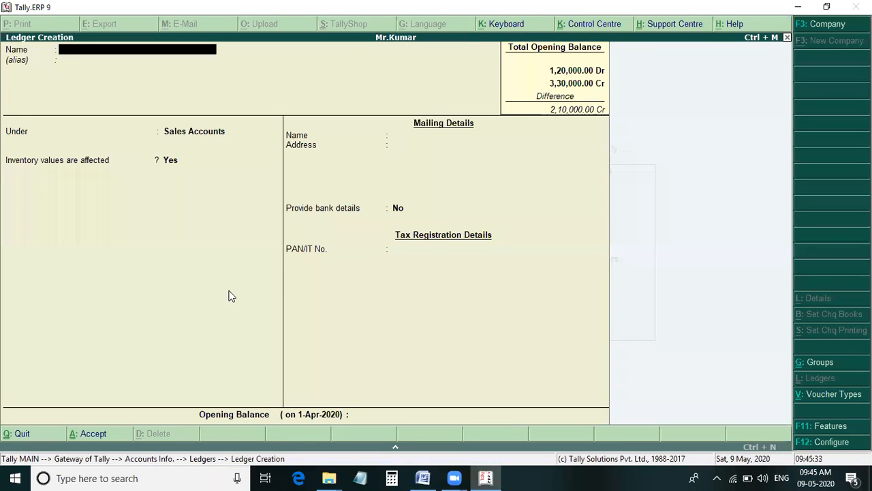
# - Check the remaining transactions in the Word notes, and name the new Tally.ERP 9 ledger Rent Paid under Indirect Expenses
pyautogui.hotkey('alt', 'Tab')
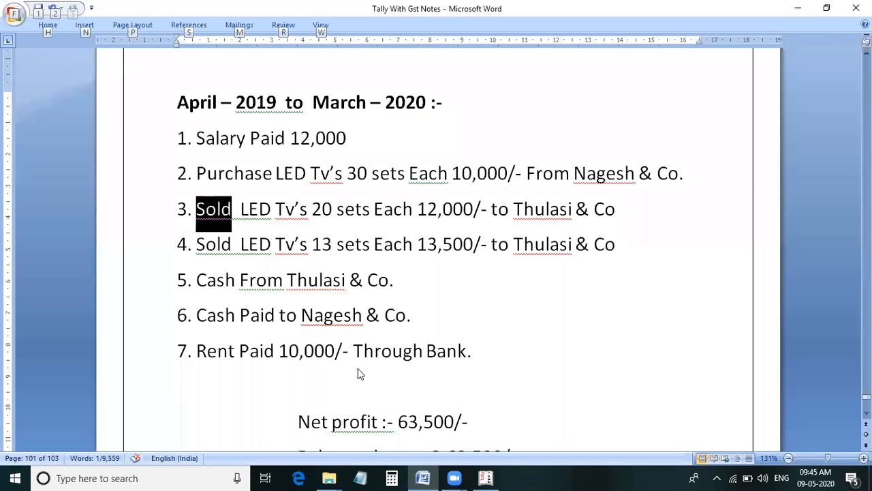
pyautogui.hotkey('alt', 'Tab')
pyautogui.write('Re')
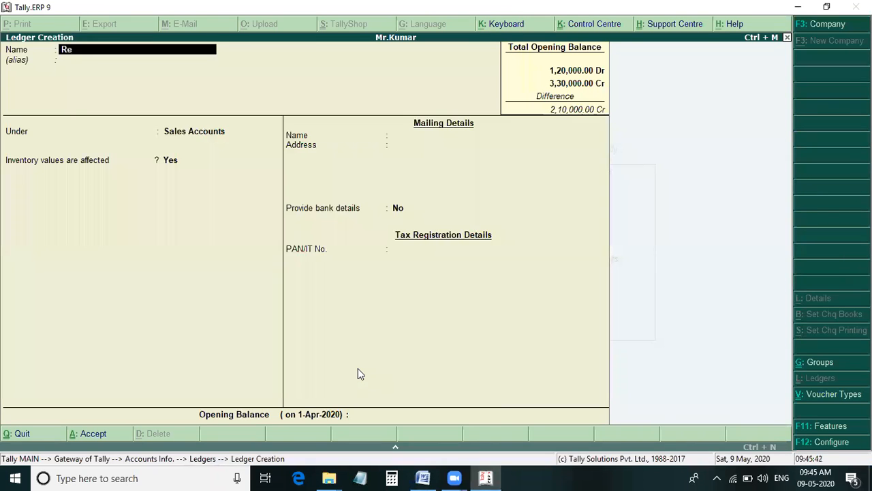
pyautogui.write('nt Paid')
pyautogui.press('Return')
pyautogui.press('Return')
pyautogui.write('Ind')
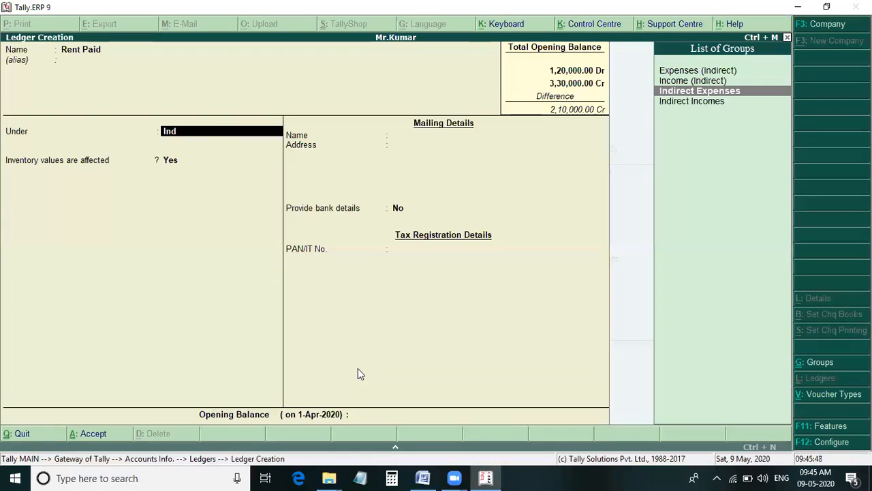
pyautogui.press('Return')
# - Keep inventory values affected at No for Rent Paid, leave its opening balance blank, and save the ledger
pyautogui.press('Return')
pyautogui.press('Return')
pyautogui.press('Return')
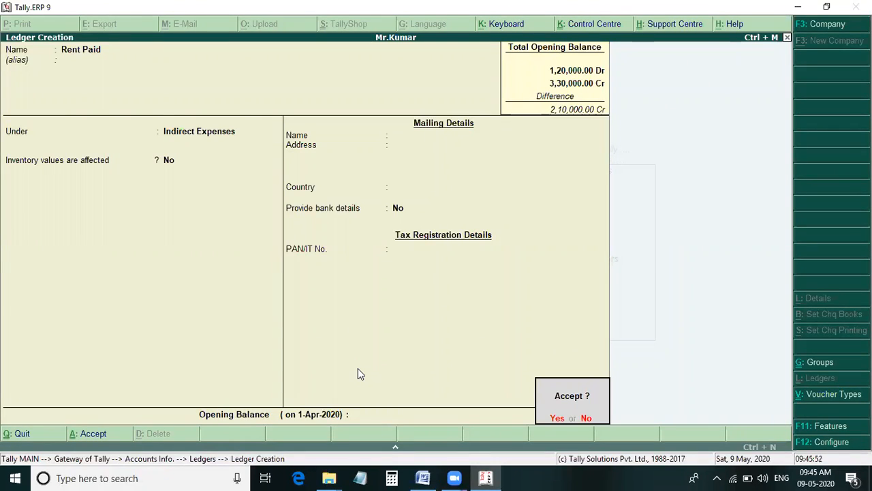
pyautogui.press('Return')
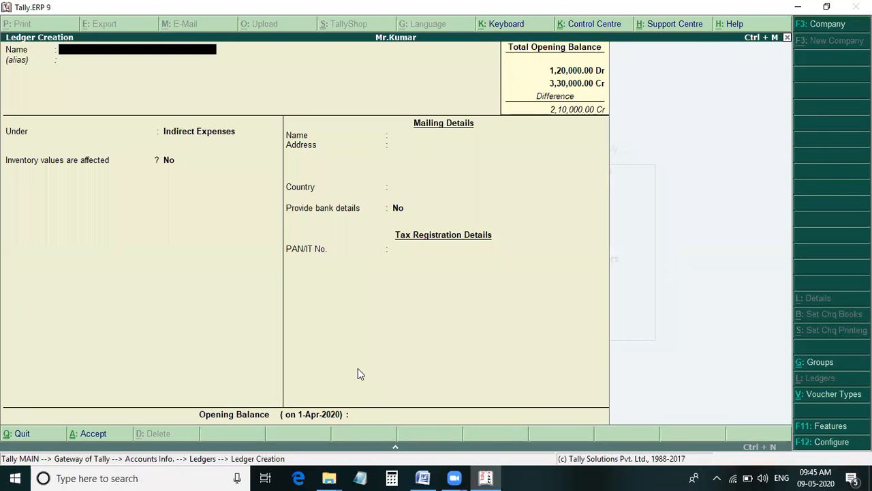
# - Review the rent payment through bank and the opening balance table in the Word notes, marking the Cash 1,60,000 entry
pyautogui.hotkey('alt', 'Tab')
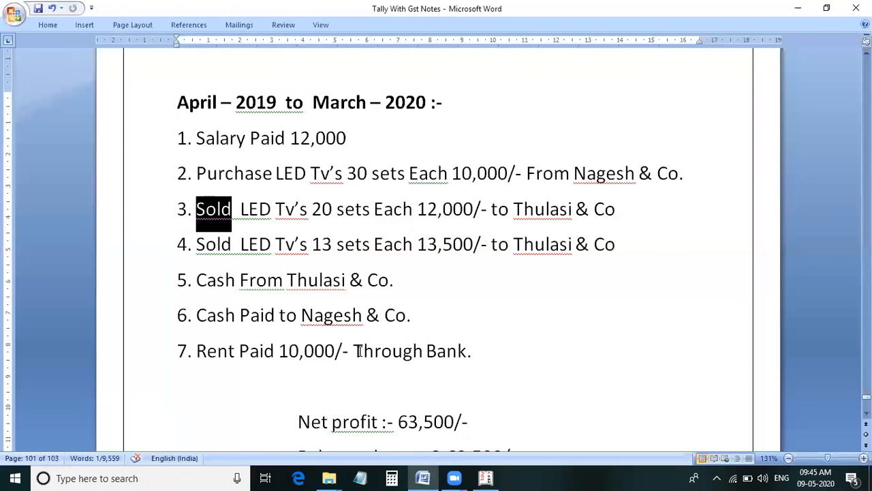
pyautogui.moveTo(397, 354); pyautogui.dragTo(473, 353)
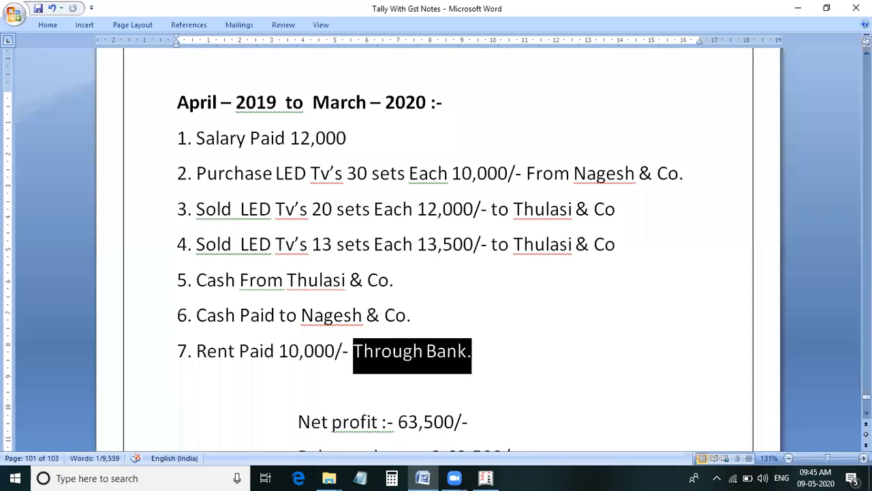
pyautogui.click(516, 358)
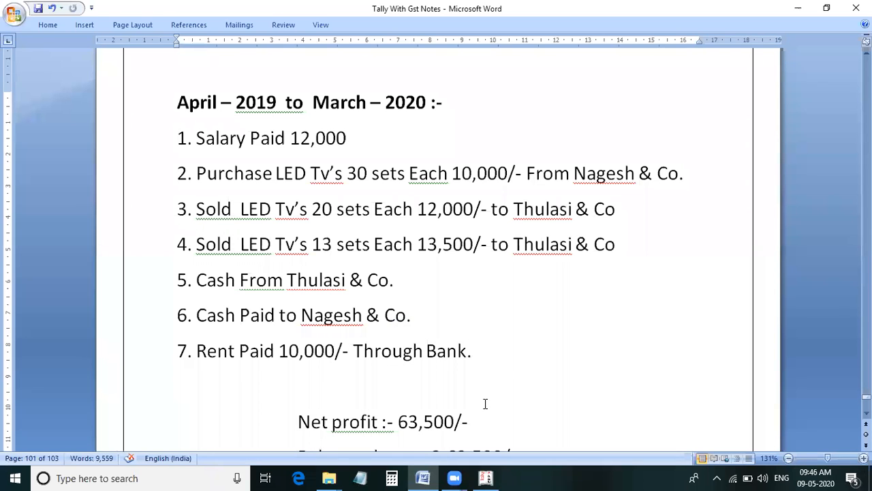
pyautogui.hotkey('alt', 'Tab')
pyautogui.press('Escape')
pyautogui.scroll(2, 468, 375)
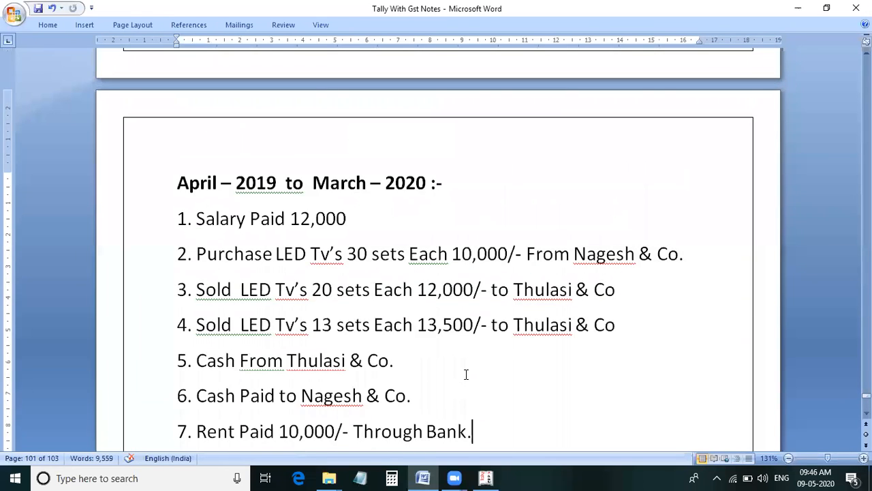
pyautogui.scroll(5, 461, 353)
pyautogui.scroll(3, 386, 364)
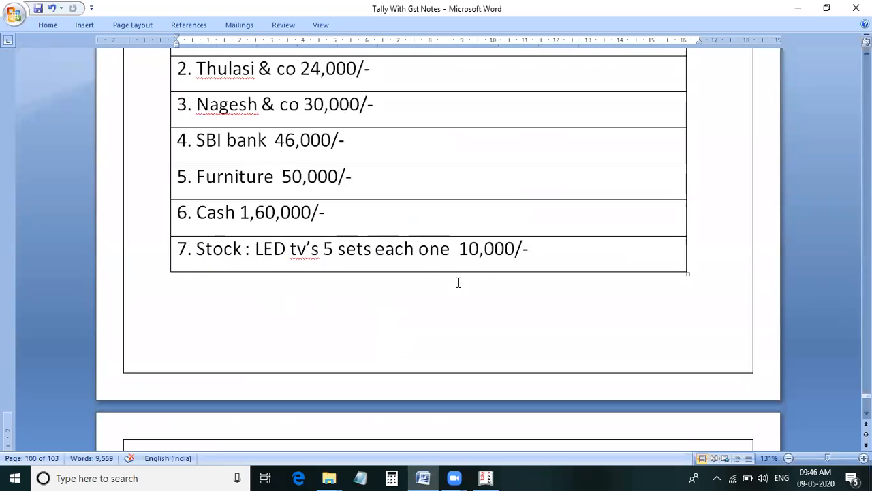
pyautogui.scroll(1, 262, 258)
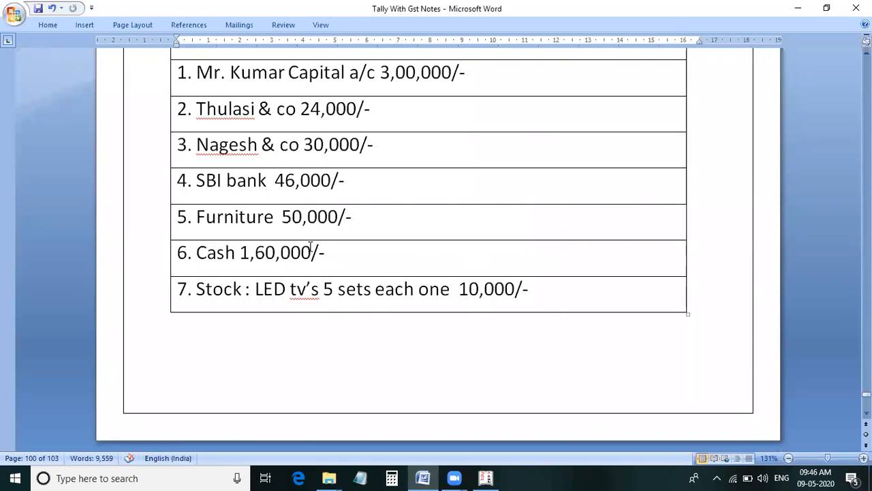
pyautogui.moveTo(329, 249); pyautogui.dragTo(240, 252)
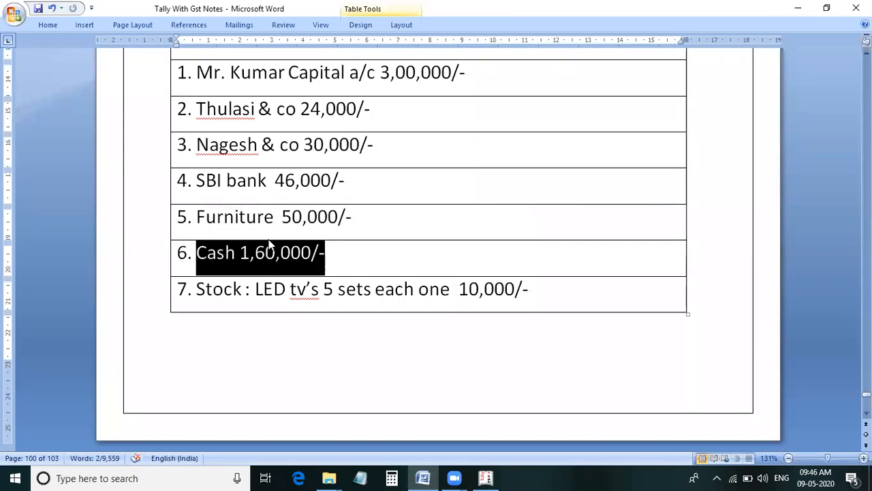
# - Return to Tally.ERP 9, leave ledger creation, and view the Cash ledger in single ledger alteration without changing it
pyautogui.hotkey('alt', 'Tab')
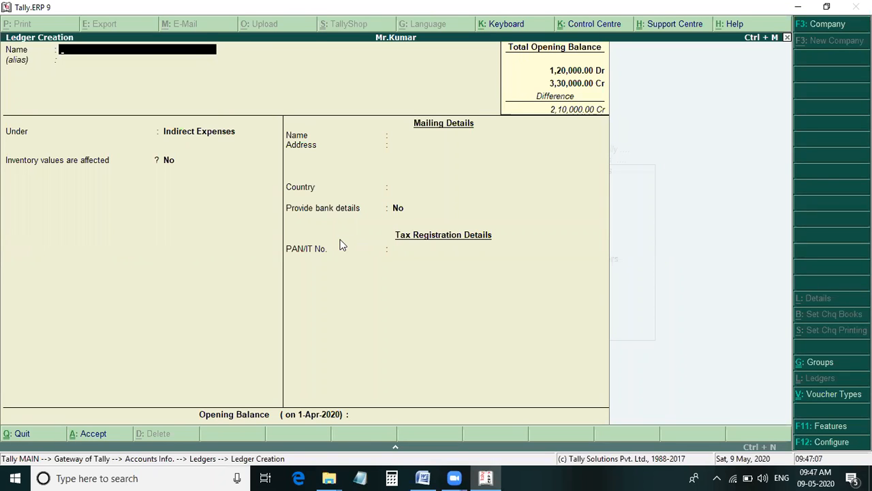
pyautogui.press('Escape')
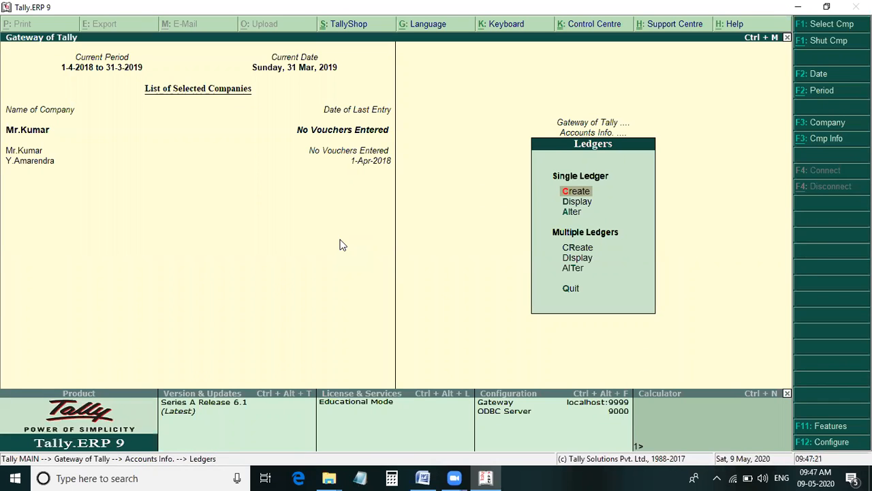
pyautogui.press('Down')
pyautogui.press('Down')
pyautogui.press('Return')
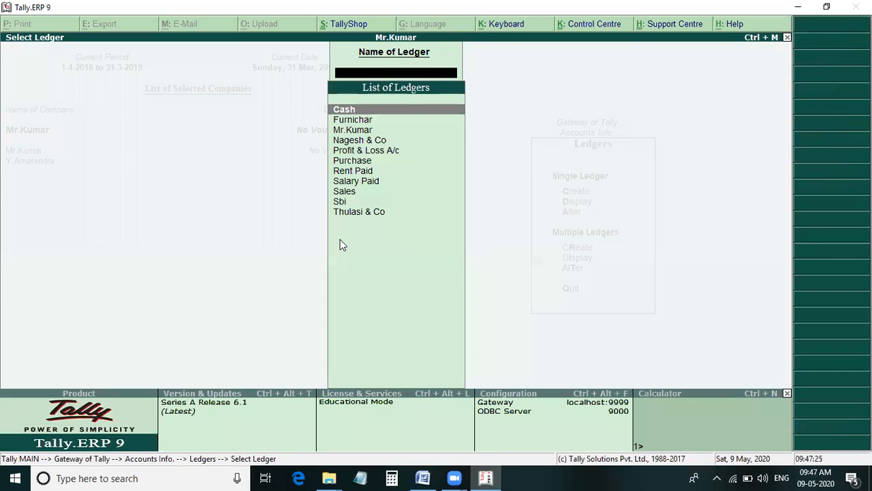
pyautogui.press('Return')
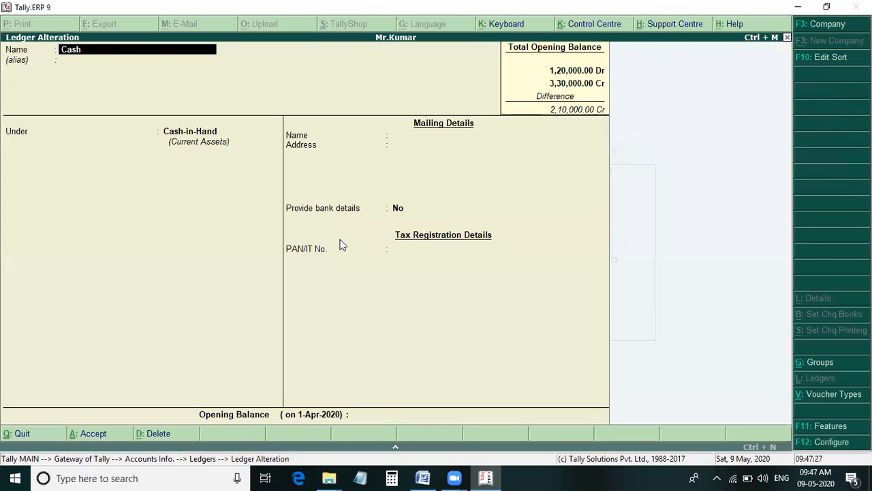
pyautogui.press('Escape')
pyautogui.press('y')
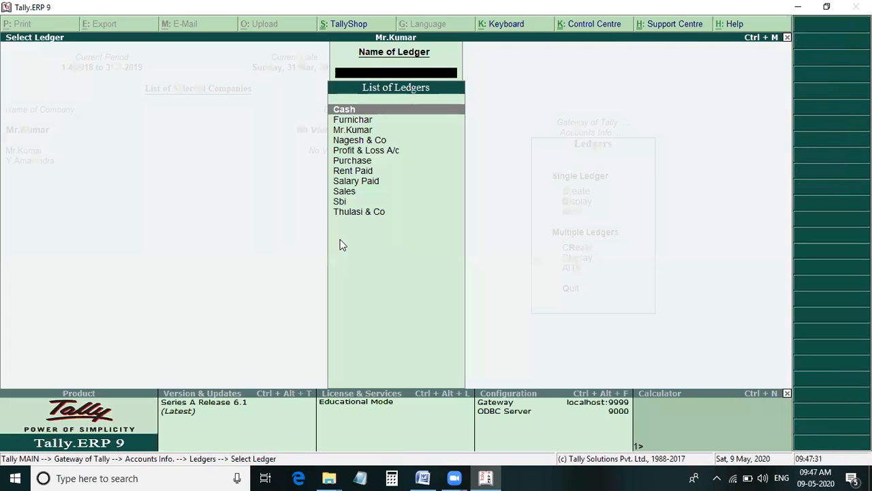
pyautogui.press('Escape')
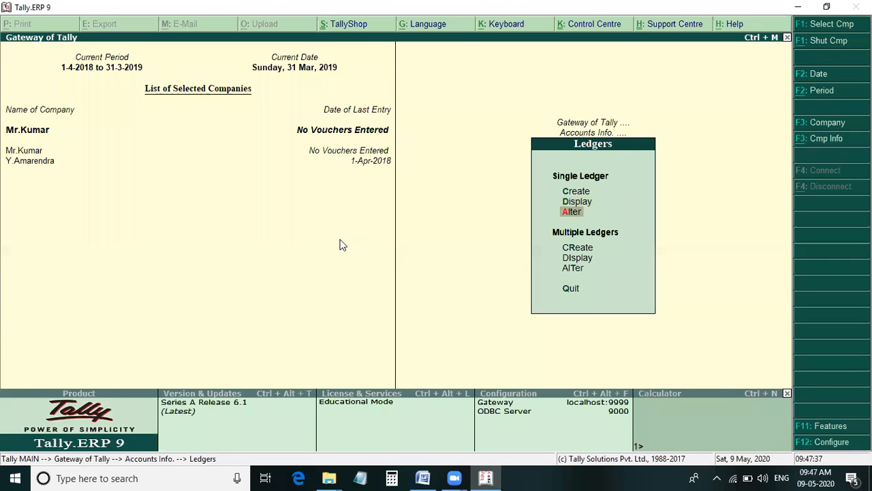
# - Open multiple ledger alteration for All Items and look over the ledgers' groups and opening balances
pyautogui.press('Down')
pyautogui.press('Down')
pyautogui.press('Down')
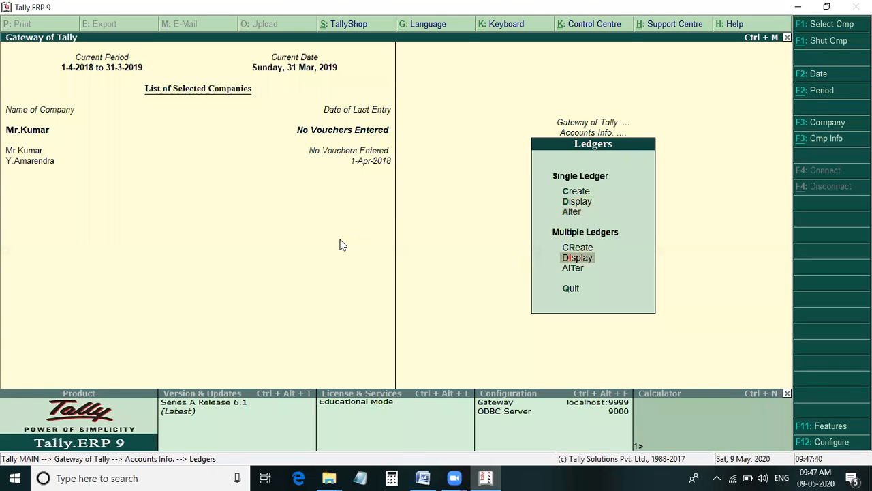
pyautogui.press('Return')
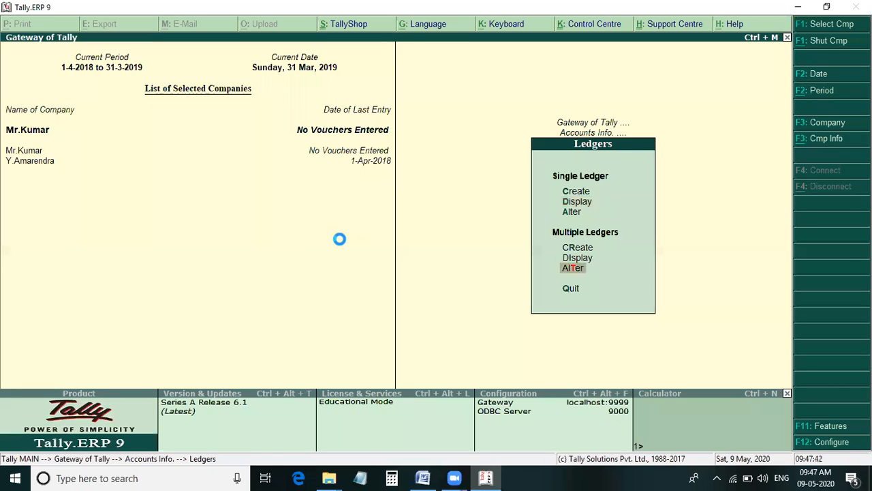
pyautogui.press('Return')
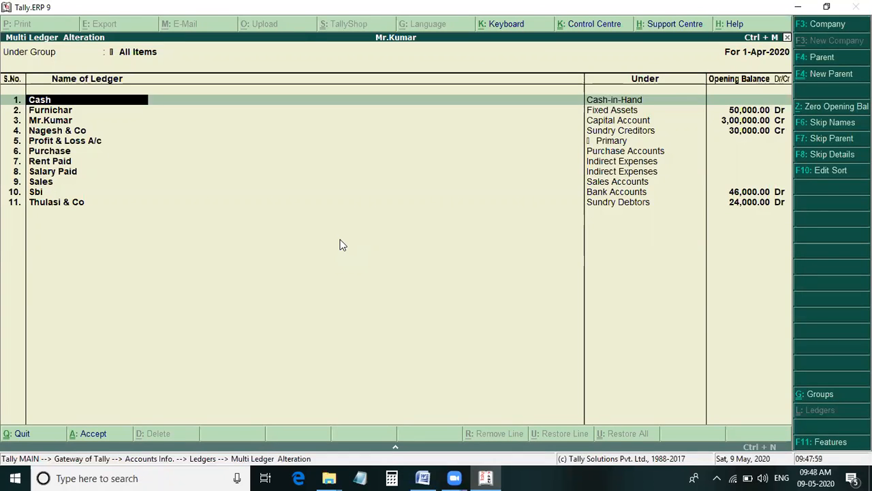
pyautogui.press('Down')
pyautogui.press('Down')
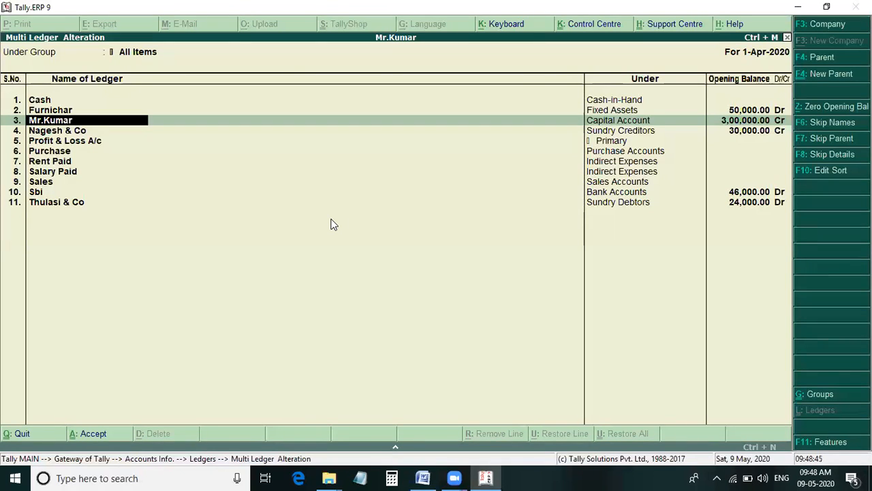
# - Keep the Cash ledger under Cash-in-Hand and set its opening balance to 1,60,000 as given in the Word notes
pyautogui.press('Up')
pyautogui.press('Up')
pyautogui.press('Return')
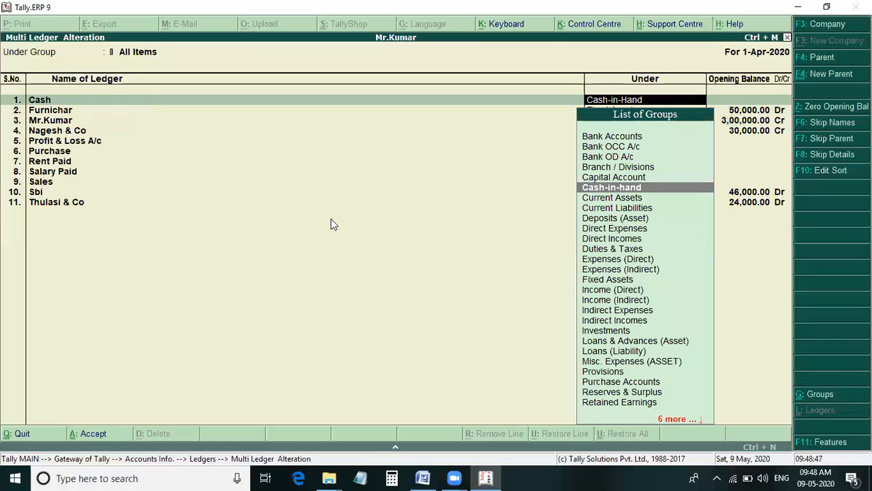
pyautogui.press('Return')
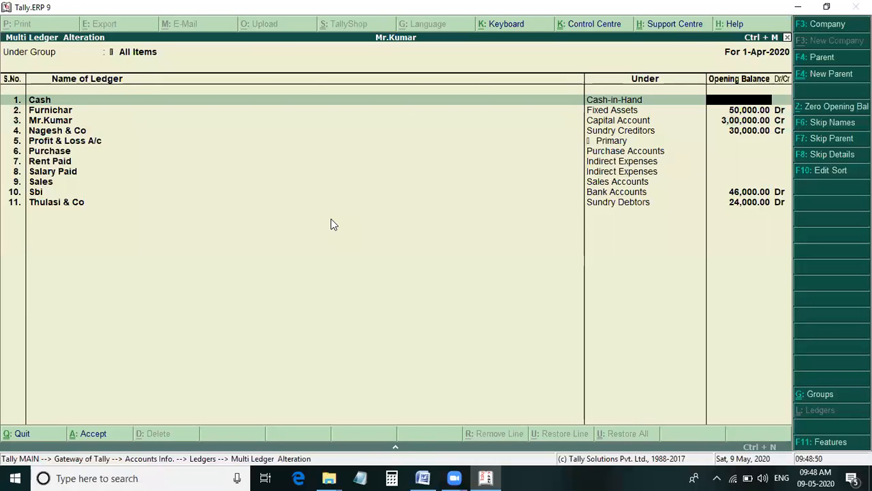
pyautogui.write('16000')
pyautogui.hotkey('alt', 'Tab')
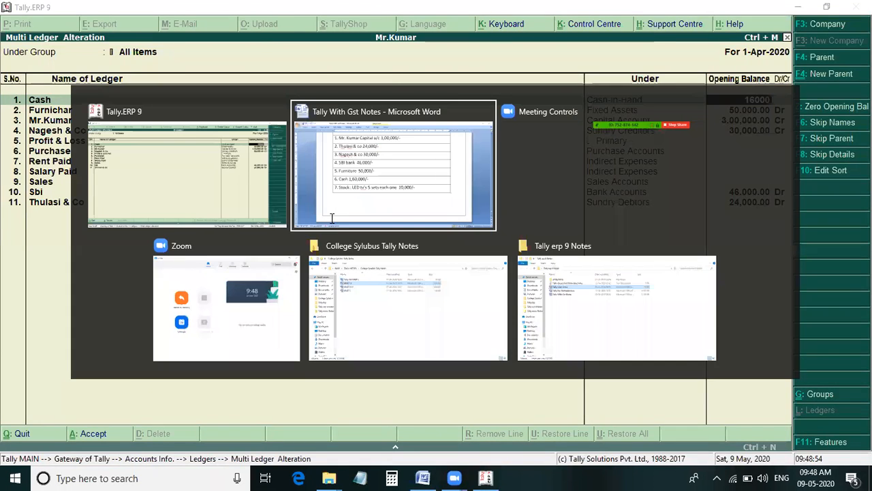
pyautogui.hotkey('alt', 'Tab')
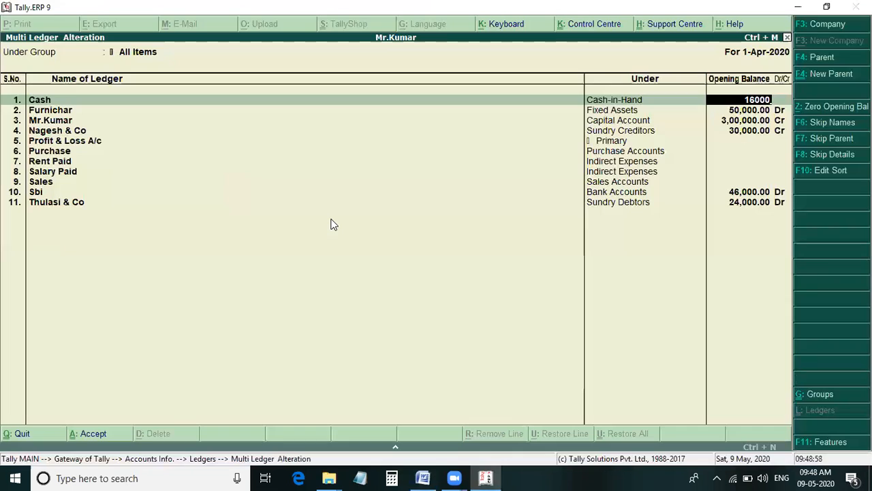
pyautogui.write('0')
pyautogui.press('Return')
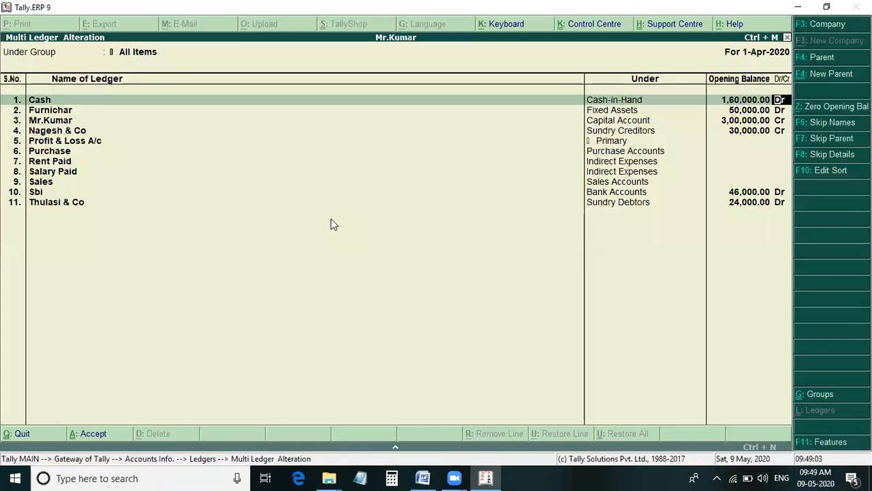
# - Keep the remaining ledgers unchanged, leave Thulasi & Co's bill-wise breakup on account, and save the multiple ledger alteration
pyautogui.press('Return')
pyautogui.press('Down')
pyautogui.press('Down')
pyautogui.press('Down')
pyautogui.press('Down')
pyautogui.press('Down')
pyautogui.press('Down')
pyautogui.press('Down')
pyautogui.press('Down')
pyautogui.press('Down')
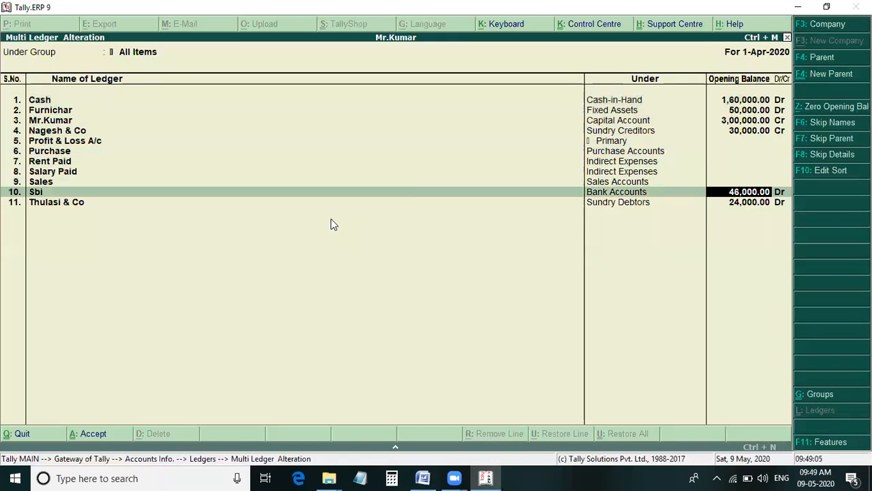
pyautogui.press('Return')
pyautogui.press('Return')
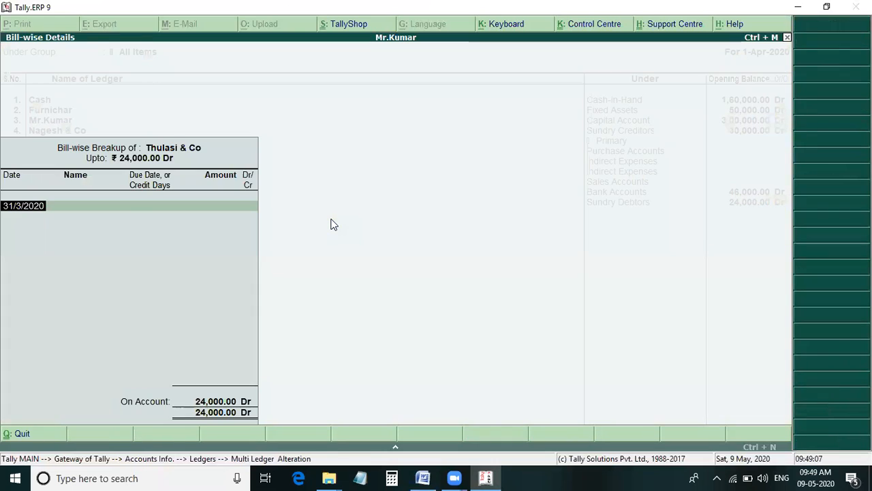
pyautogui.press('Return')
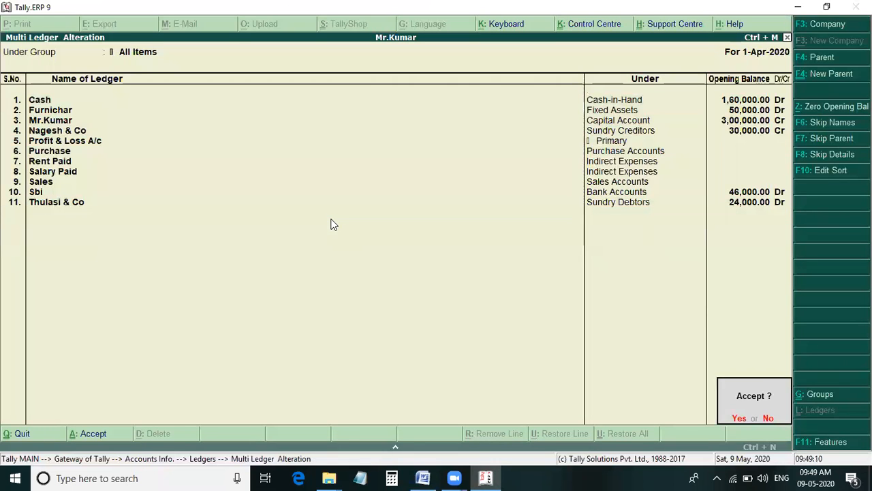
pyautogui.press('Escape')
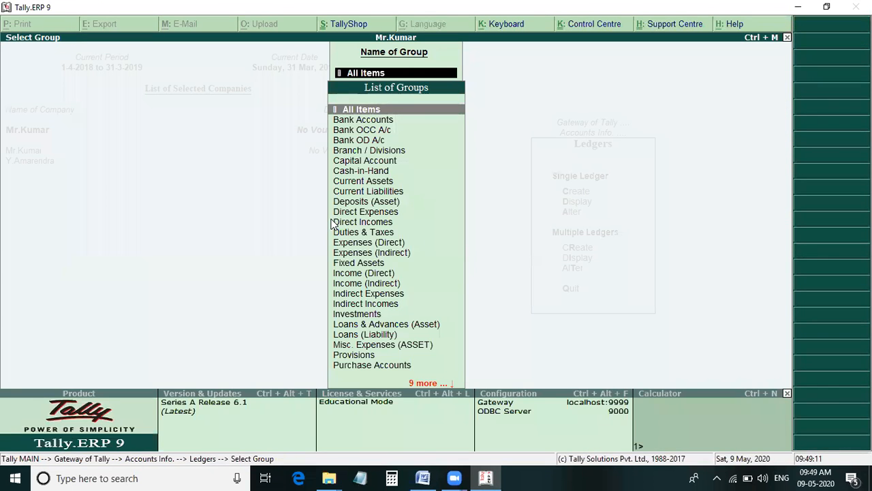
# - Check the Cash ledger's opening balance in single ledger alteration, leaving the ledger unchanged
pyautogui.press('BackSpace')
pyautogui.press('Escape')
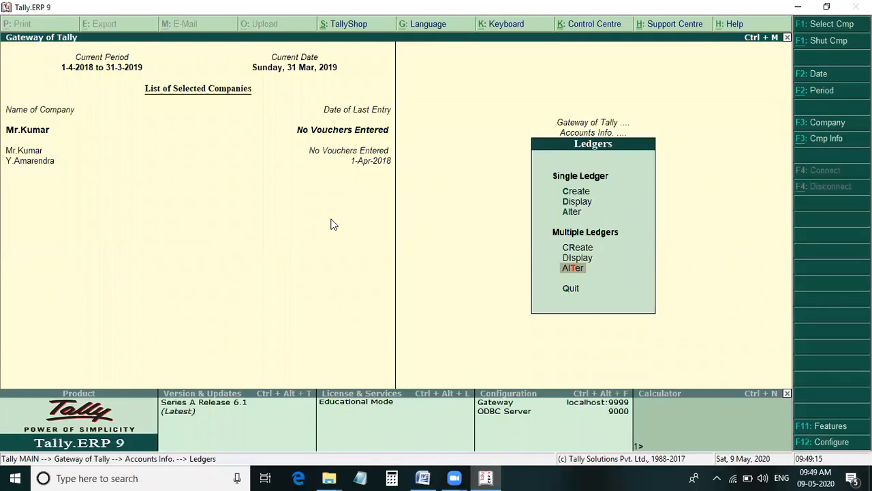
pyautogui.press('Up')
pyautogui.press('Up')
pyautogui.press('Up')
pyautogui.press('Return')
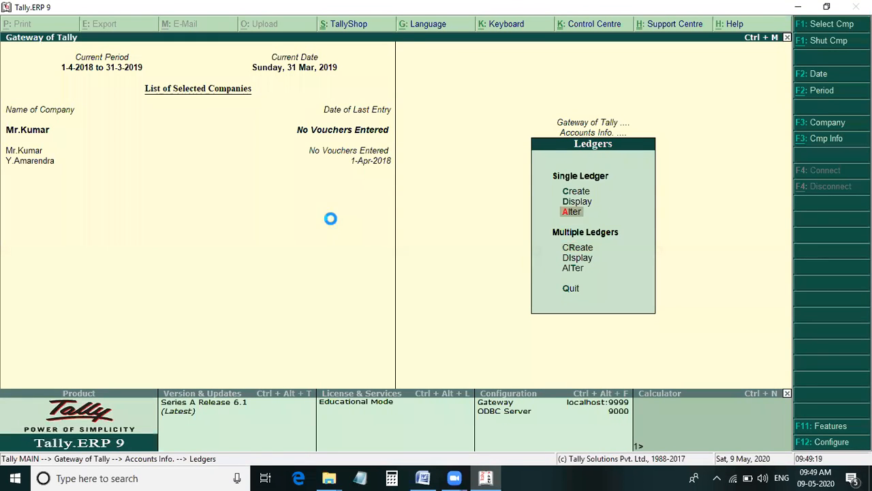
pyautogui.press('Return')
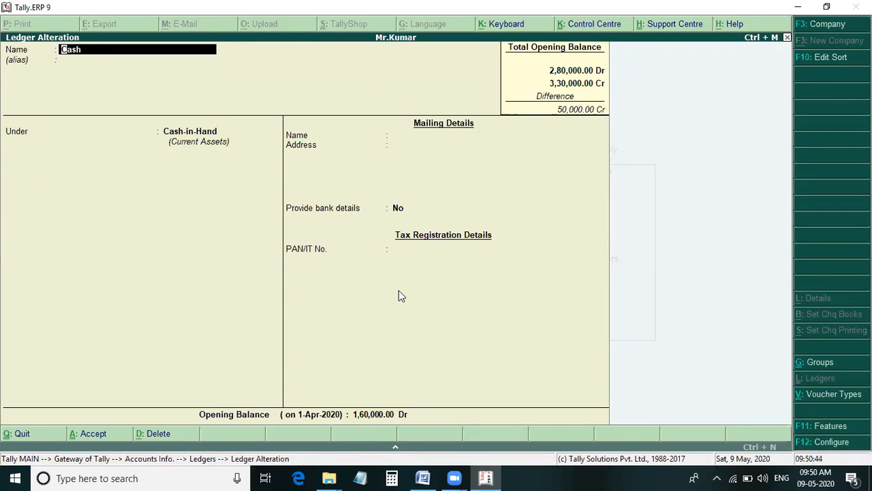
pyautogui.press('BackSpace')
pyautogui.press('Escape')
pyautogui.press('Escape')
pyautogui.press('Escape')
pyautogui.press('BackSpace')
pyautogui.press('Escape')
# - Review all ledgers' groups and opening balances in multiple alteration for All Items, then quit to Gateway of Tally without saving
pyautogui.press('Down')
pyautogui.press('Down')
pyautogui.press('Down')
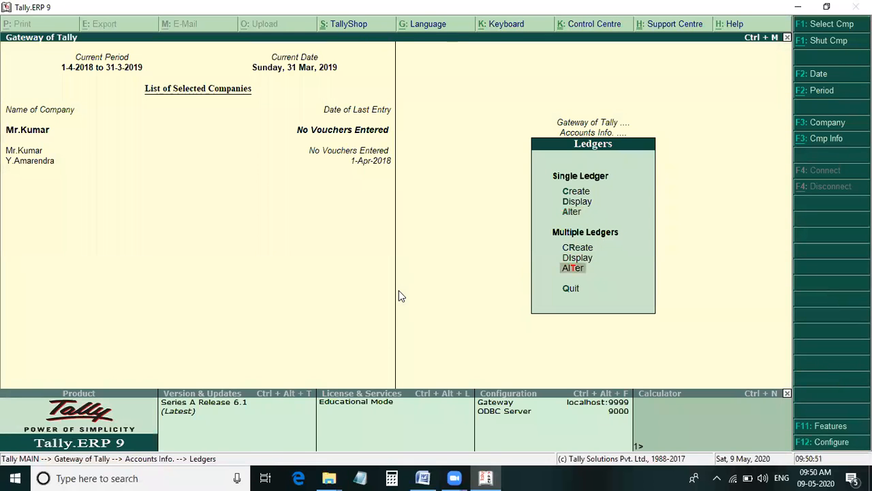
pyautogui.press('Return')
pyautogui.press('Return')
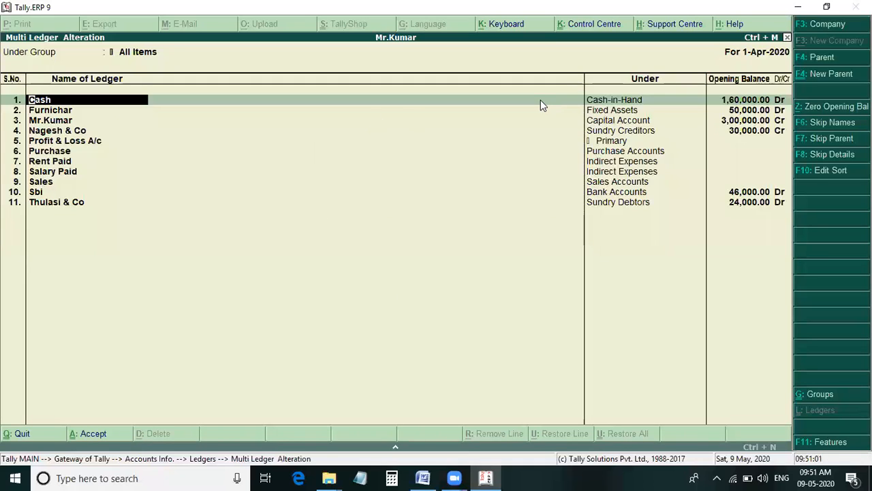
pyautogui.press('Down')
pyautogui.press('Down')
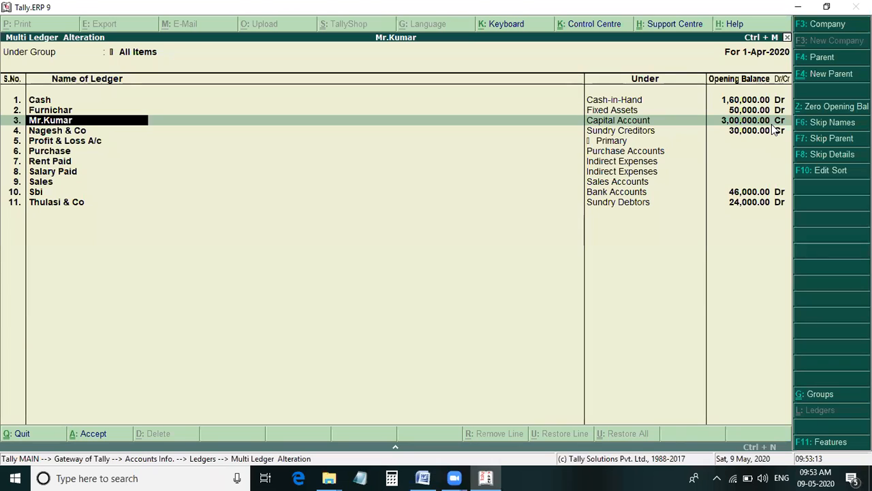
pyautogui.press('BackSpace')
pyautogui.press('Escape')
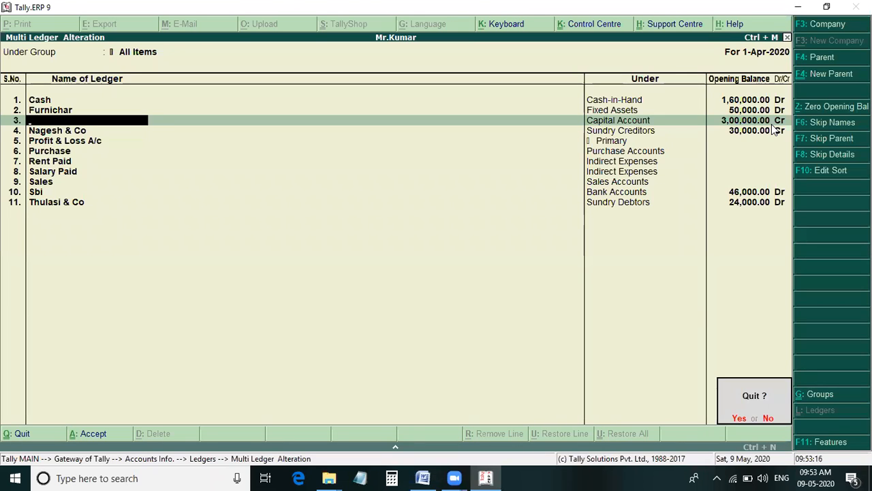
pyautogui.press('y')
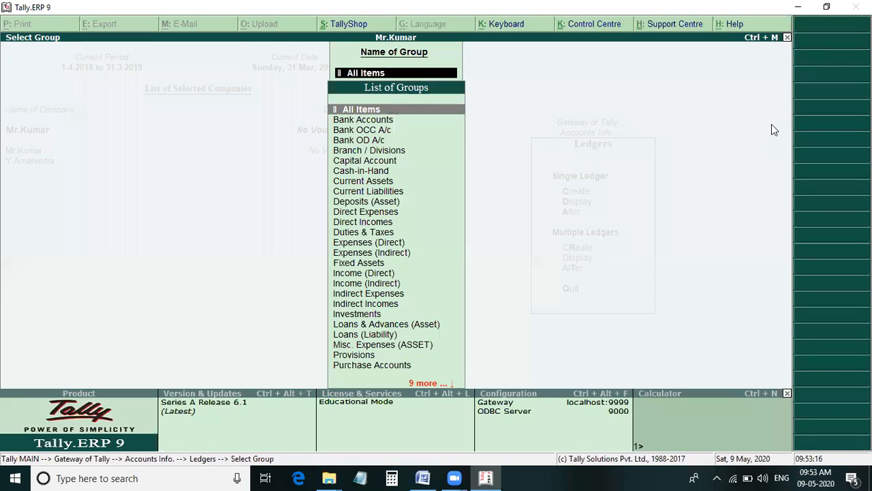
pyautogui.press('Escape')
pyautogui.press('Escape')
pyautogui.press('Escape')
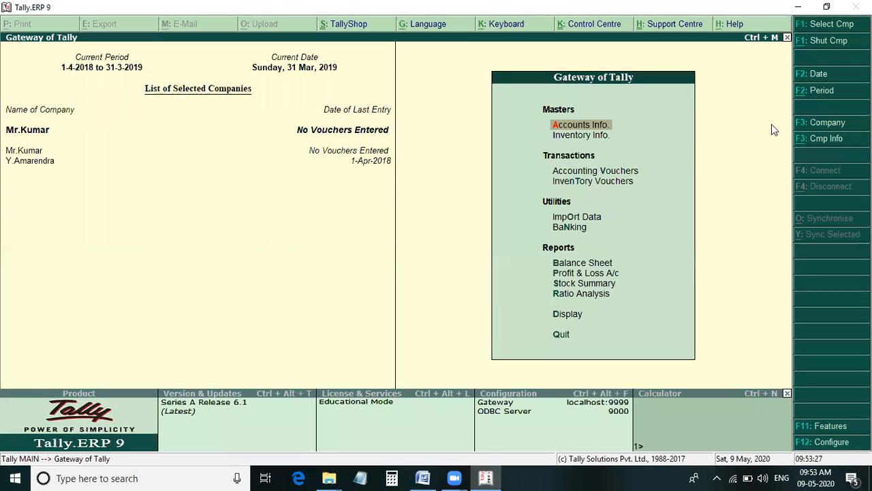
# - Open creation of a new unit of measure and check the unit used in the Word notes' April 2019 to March 2020 transactions
pyautogui.press('Down')
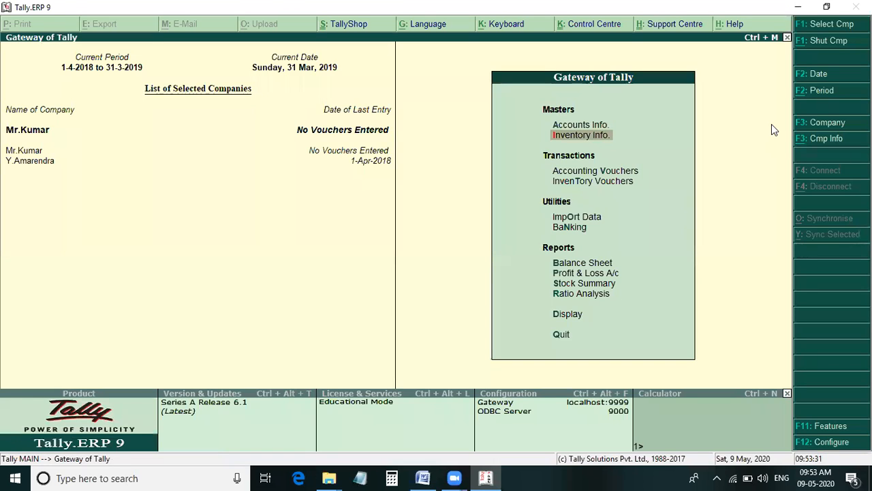
pyautogui.press('Return')
pyautogui.press('Down')
pyautogui.press('Down')
pyautogui.press('Return')
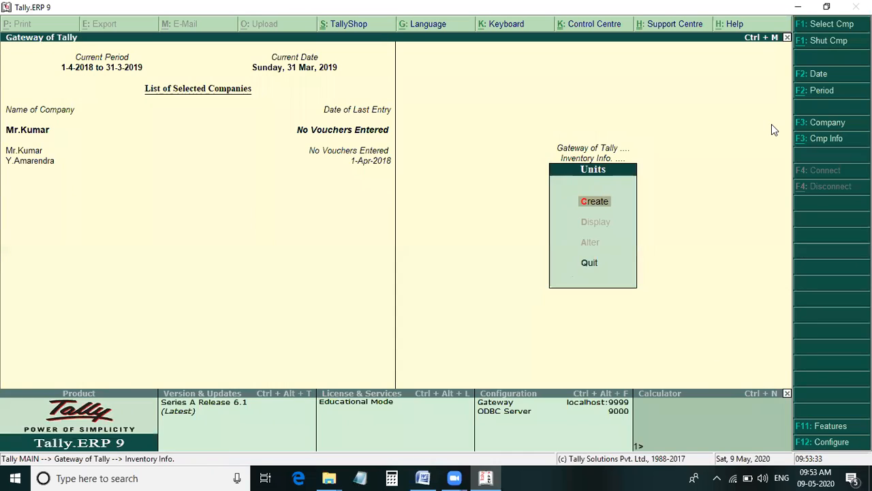
pyautogui.press('Return')
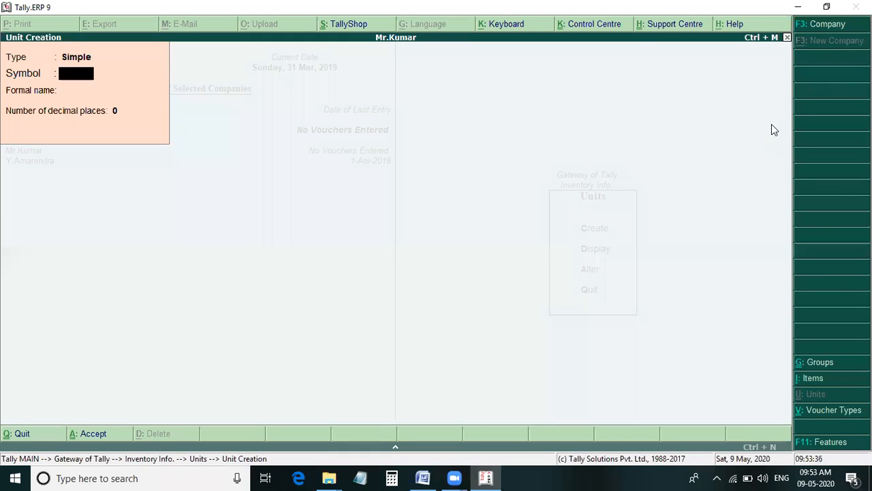
pyautogui.click(425, 478)
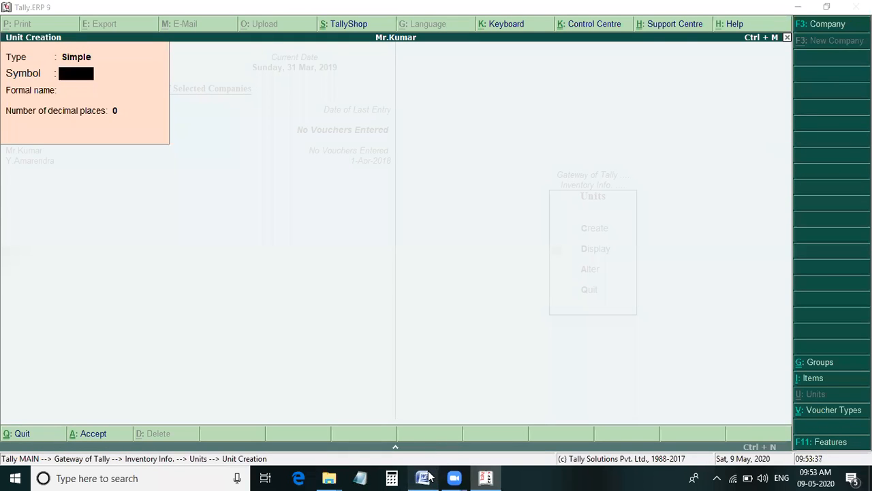
pyautogui.scroll(-8, 444, 302)
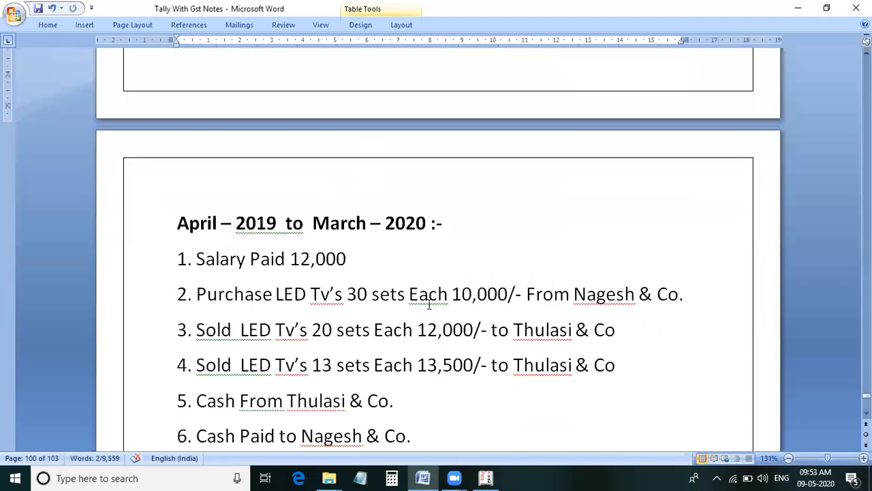
# - Back in Tally.ERP 9, create a simple unit with symbol set's and 0 decimal places, leaving its formal name blank
pyautogui.hotkey('alt', 'Tab')
pyautogui.write('s')
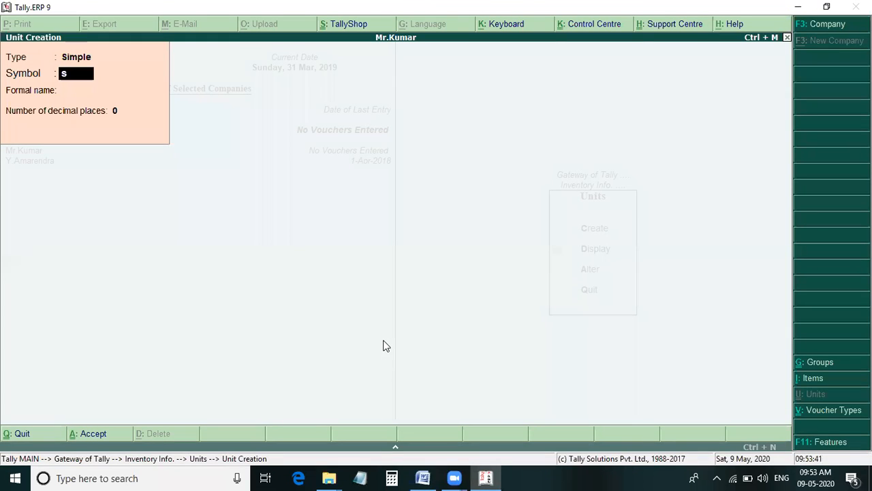
pyautogui.write("et's")
pyautogui.press('Return')
pyautogui.press('Return')
pyautogui.press('Return')
pyautogui.press('Return')
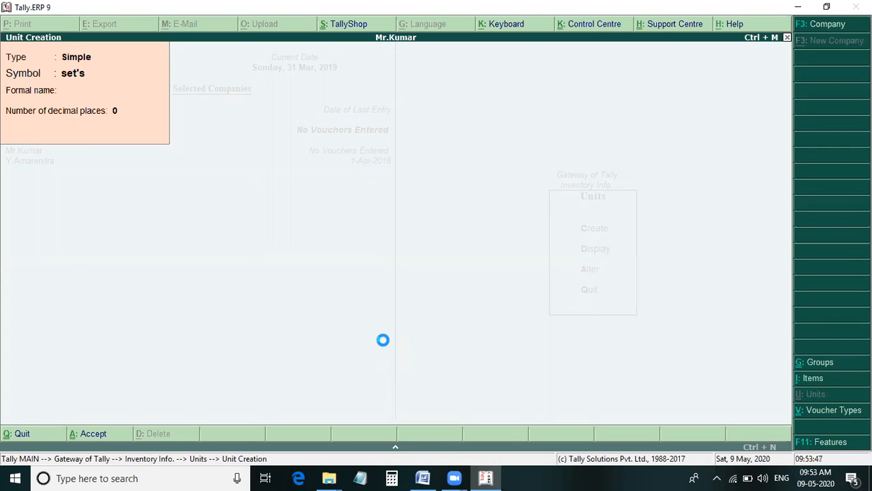
pyautogui.press('Escape')
pyautogui.press('Return')
pyautogui.press('Escape')
# - Open single stock item creation and check the item name in the Word notes before returning to Tally.ERP 9
pyautogui.press('Up')
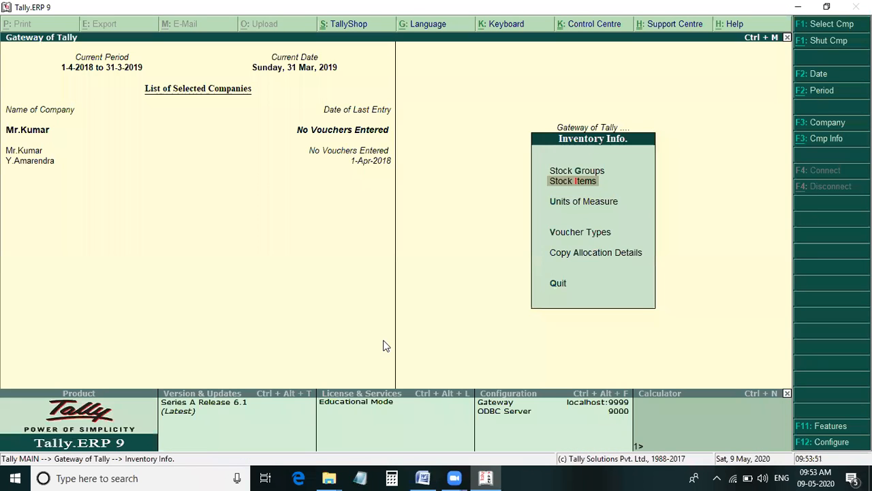
pyautogui.press('Return')
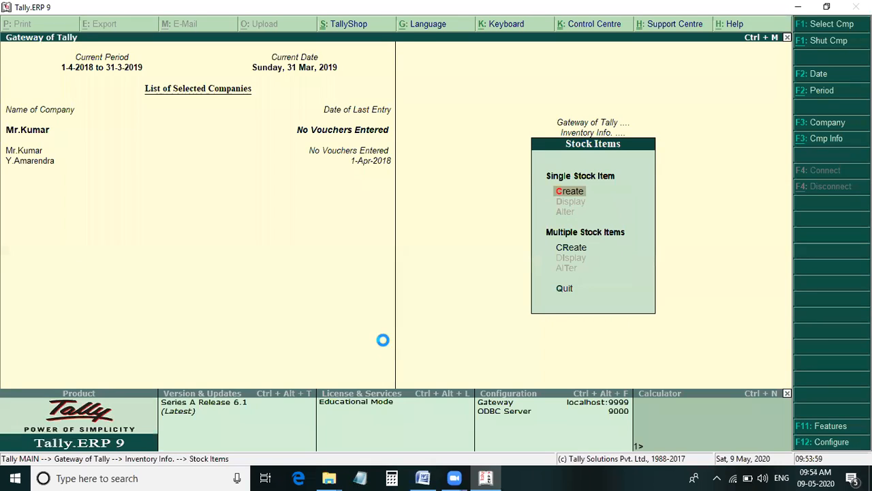
pyautogui.press('Return')
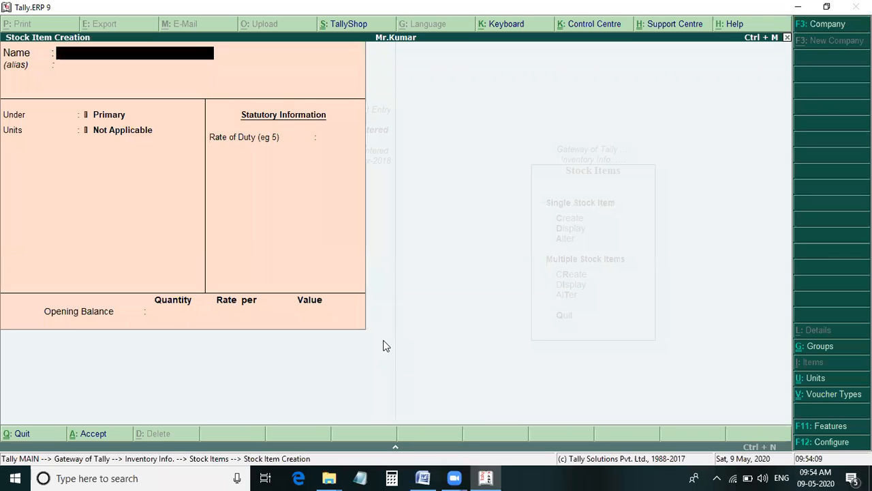
pyautogui.hotkey('alt', 'Tab')
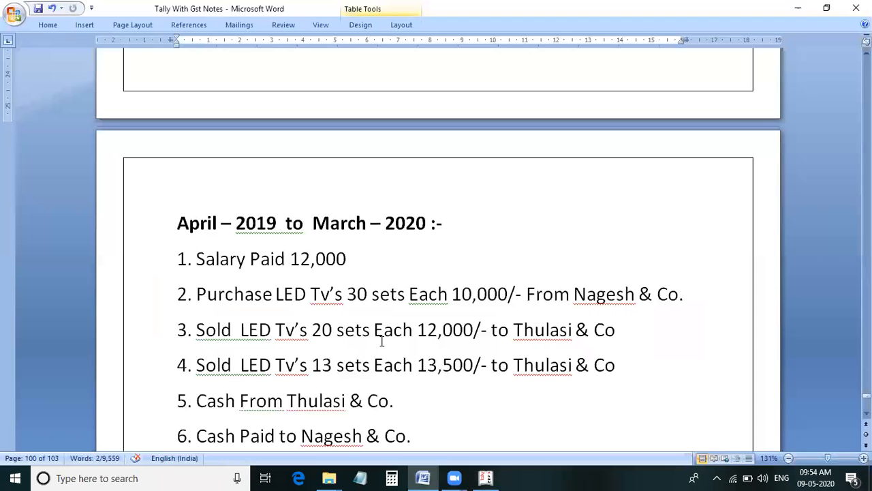
pyautogui.hotkey('alt', 'Tab')
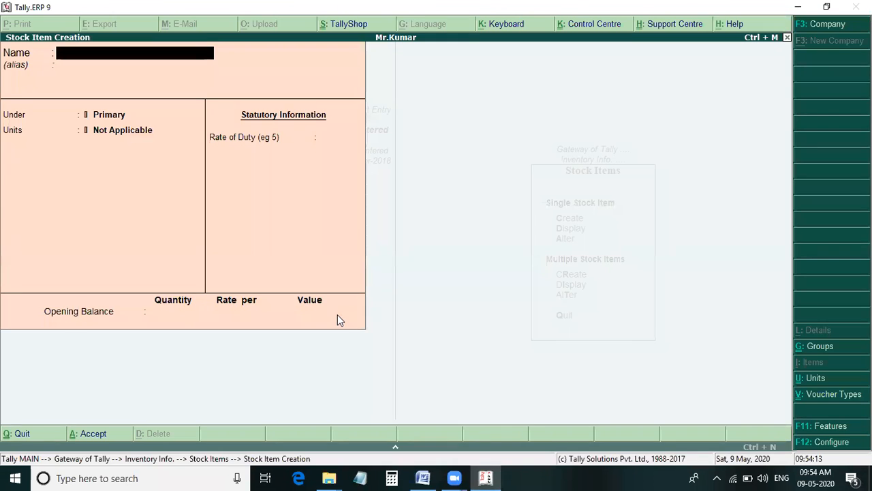
# - Name the stock item Led Tv's, keep it under Primary, set its units to set's, and leave the rate of duty at 0
pyautogui.write("Led tv's")
pyautogui.press('Return')
pyautogui.press('Return')
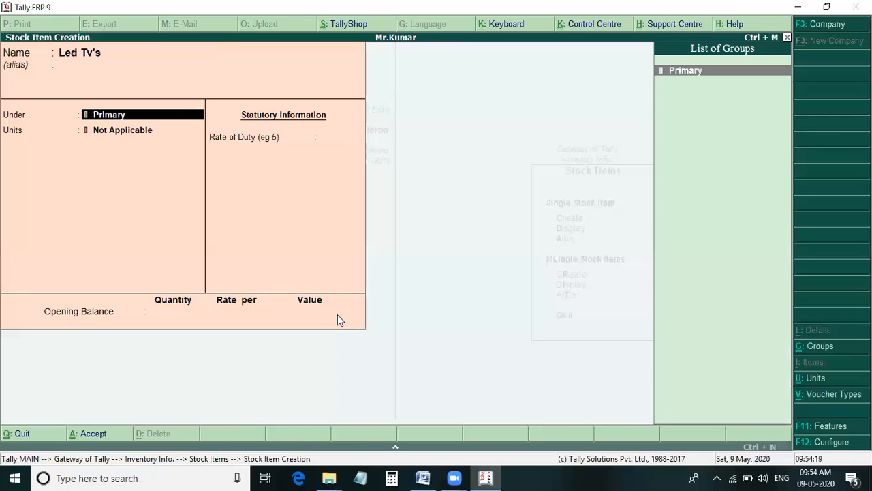
pyautogui.press('Return')
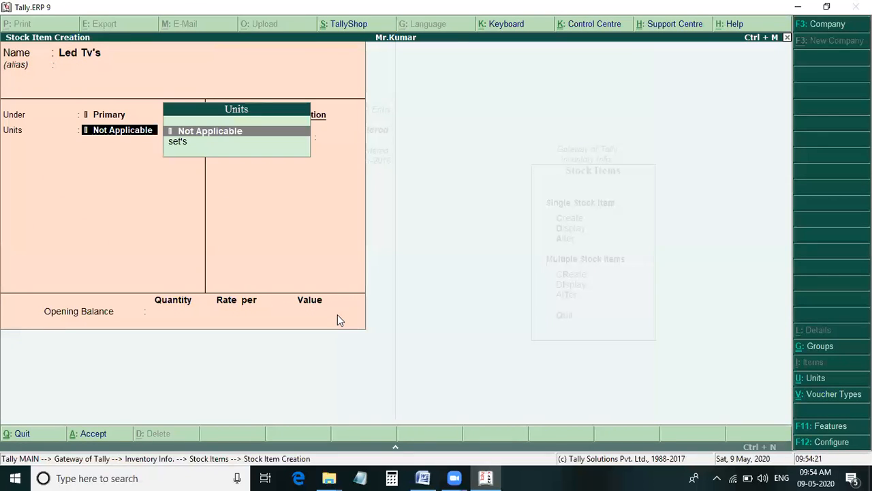
pyautogui.press('Down')
pyautogui.press('Return')
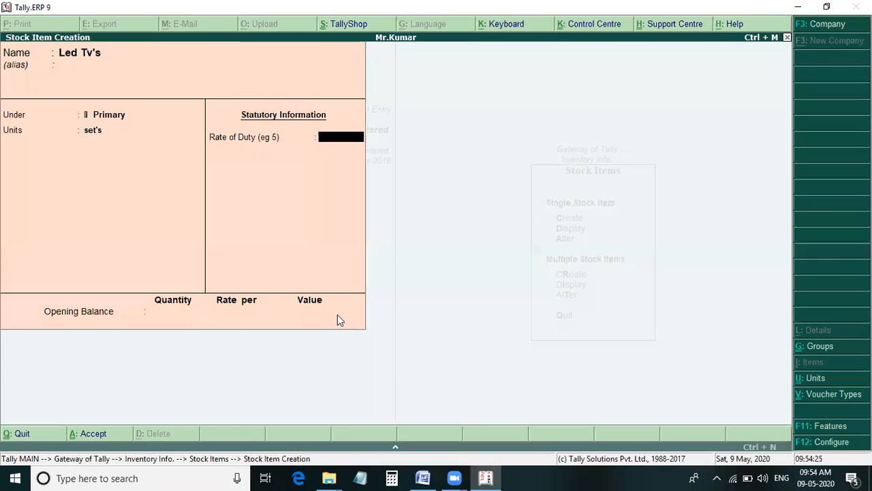
pyautogui.press('Return')
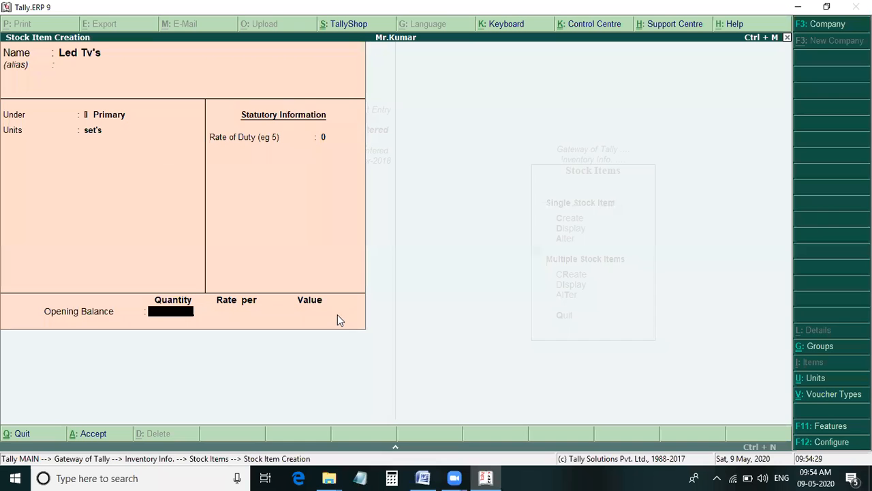
# - Switch to the Word notes and review the opening stock entry for LED TVs alongside the 2019–2020 purchase and sale entries
pyautogui.hotkey('alt', 'Tab')
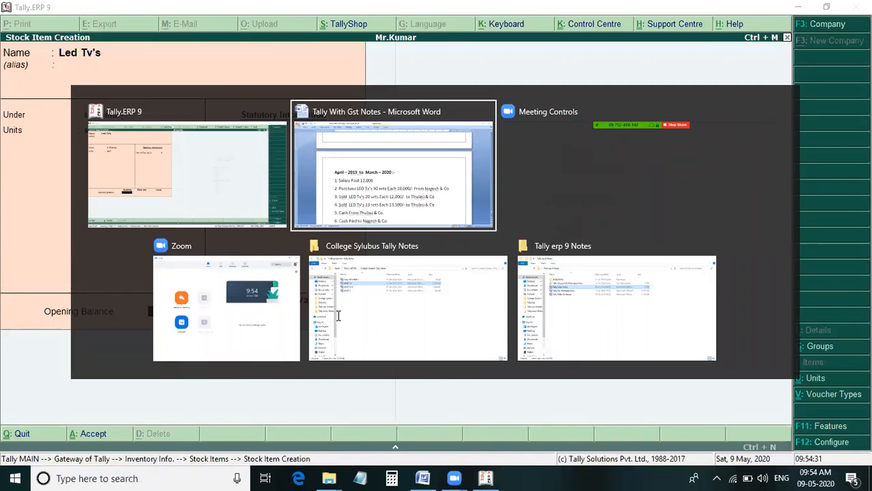
pyautogui.scroll(6, 334, 306)
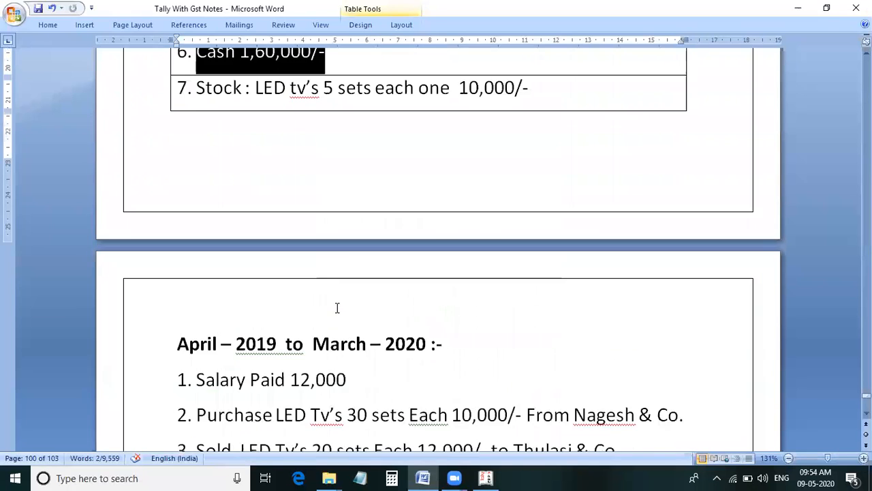
pyautogui.scroll(1, 259, 204)
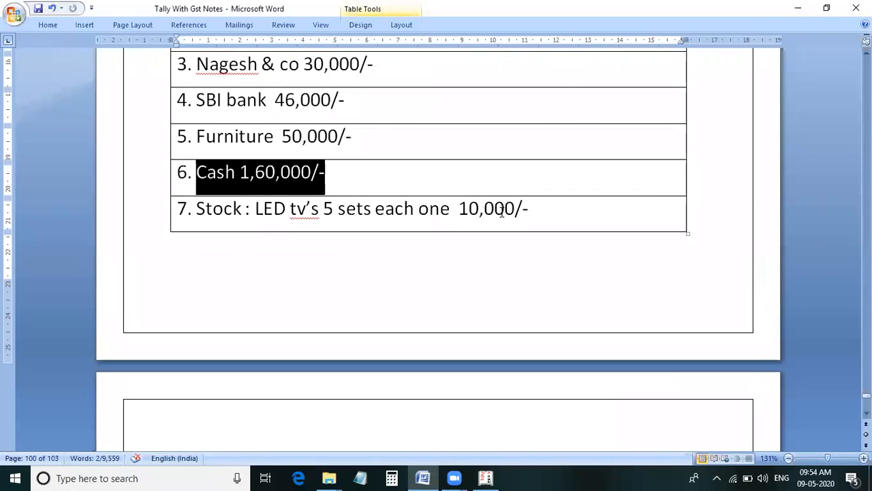
pyautogui.scroll(-6, 503, 214)
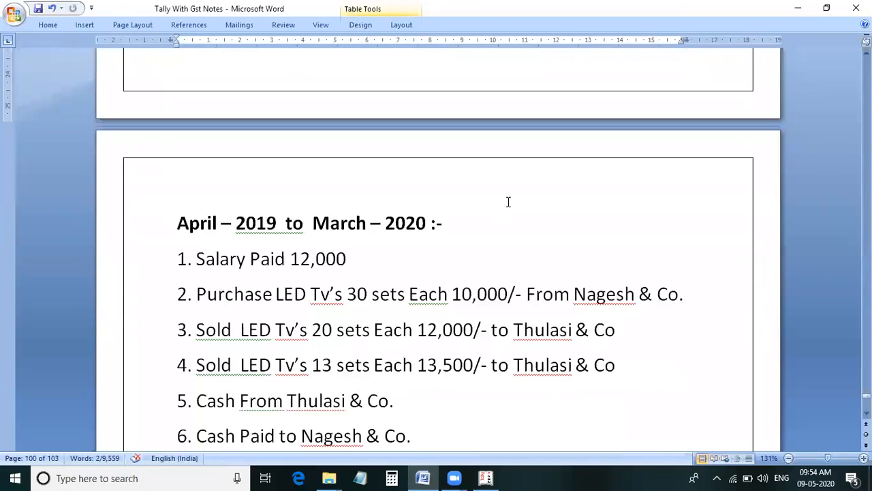
pyautogui.scroll(1, 505, 214)
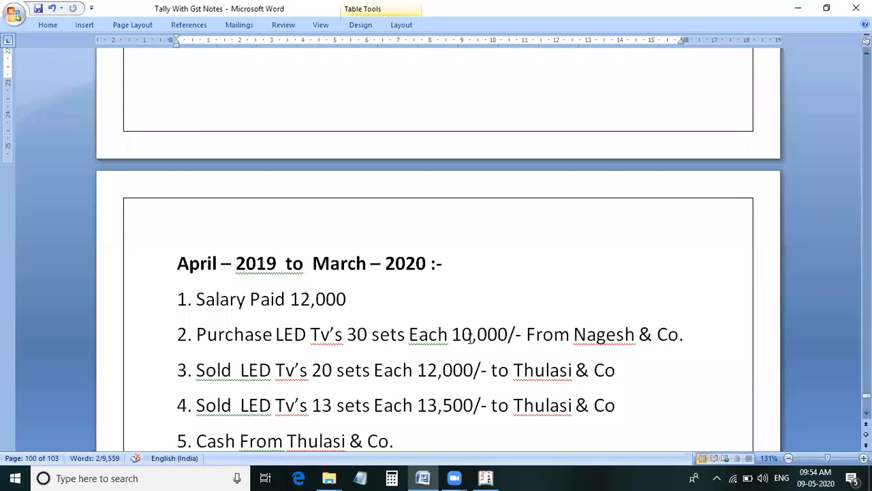
pyautogui.scroll(2, 468, 307)
pyautogui.scroll(1, 467, 307)
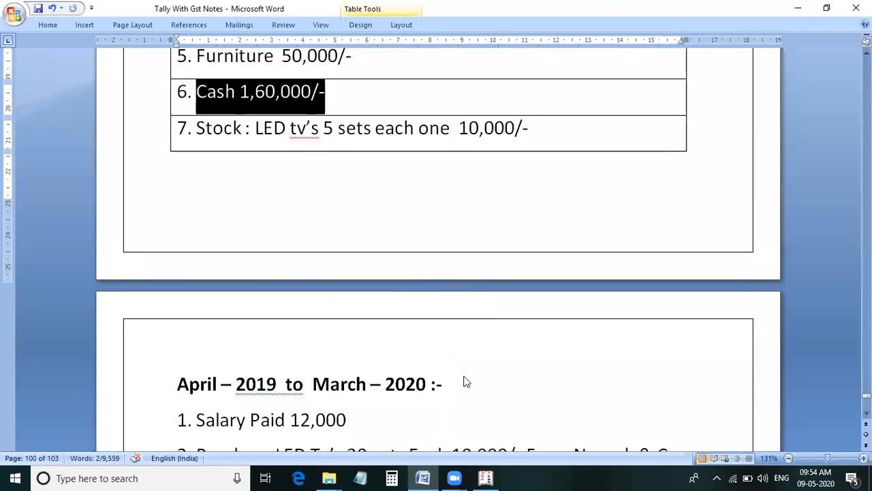
# - Back in Tally.ERP 9, set the Led Tv's opening balance to 5 set's at a rate of 10,000 per set, save it, and exit item creation
pyautogui.hotkey('alt', 'Tab')
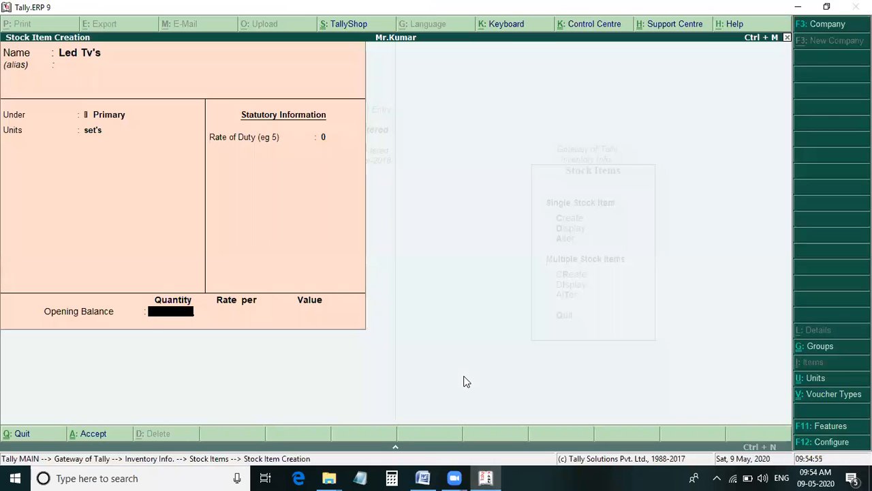
pyautogui.write('5')
pyautogui.press('Return')
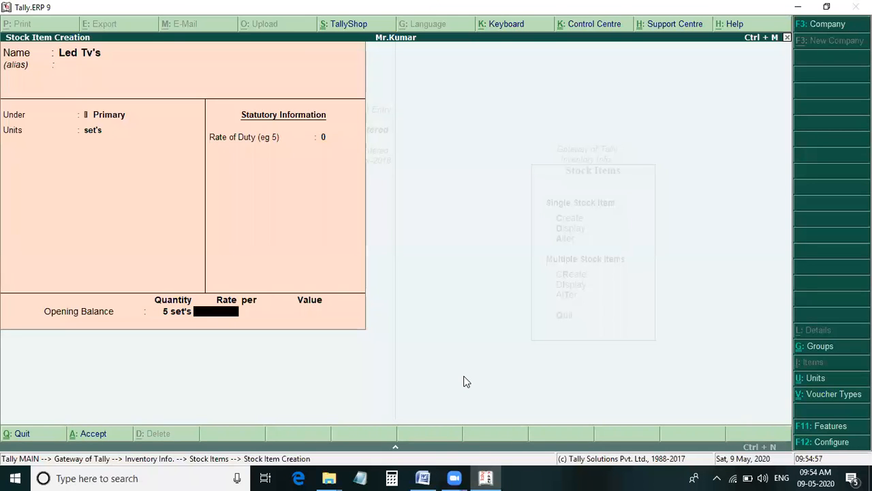
pyautogui.write('10000')
pyautogui.press('Return')
pyautogui.press('Return')
pyautogui.press('Return')
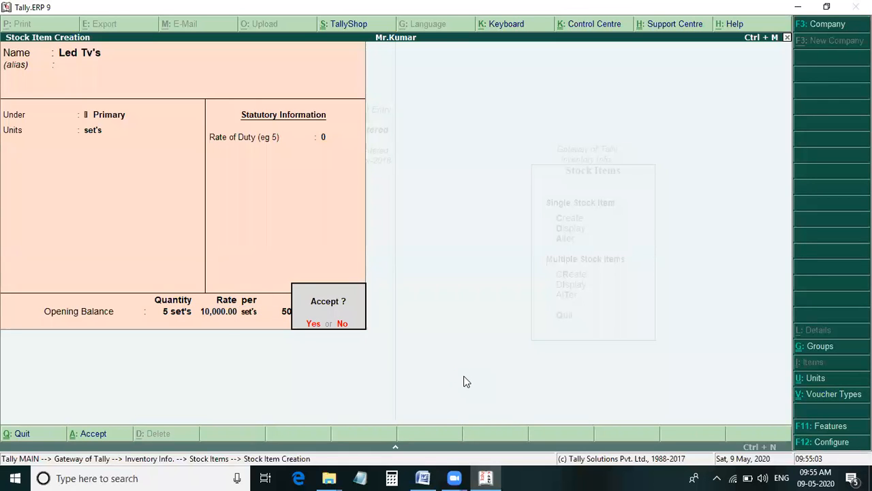
pyautogui.press('Return')
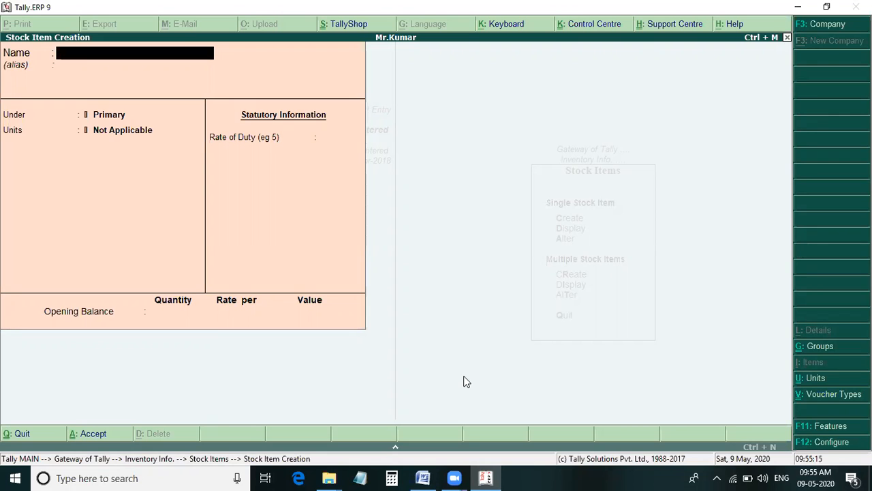
pyautogui.press('Escape')
pyautogui.press('Return')
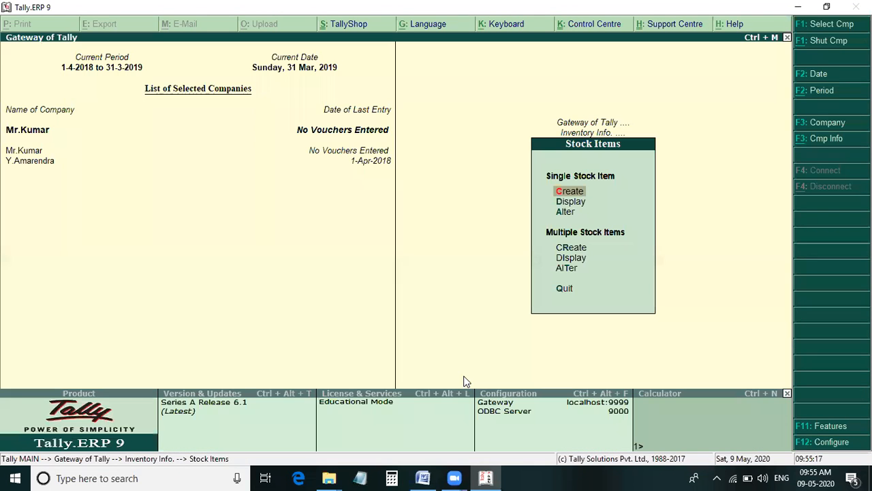
# - Check the Led Tv's entry in multiple stock item alteration for All Items, and quit without saving
pyautogui.press('Down')
pyautogui.press('Down')
pyautogui.press('Down')
pyautogui.press('Down')
pyautogui.press('Down')
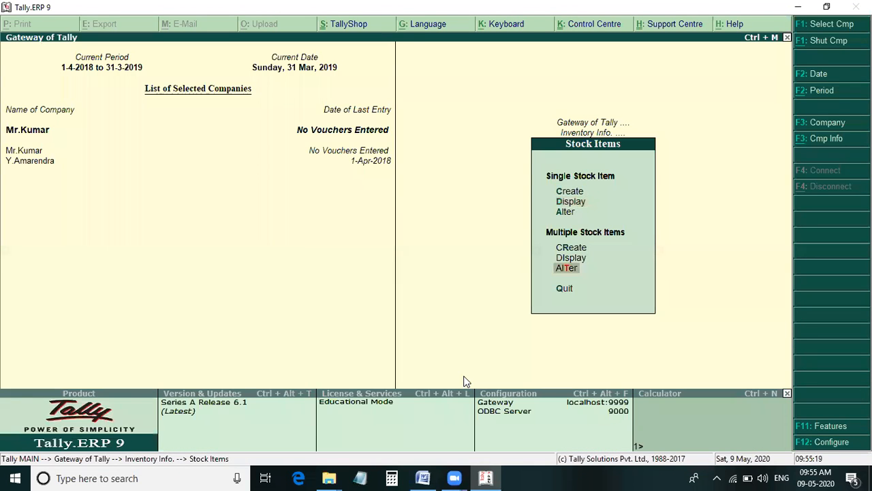
pyautogui.press('Return')
pyautogui.press('Return')
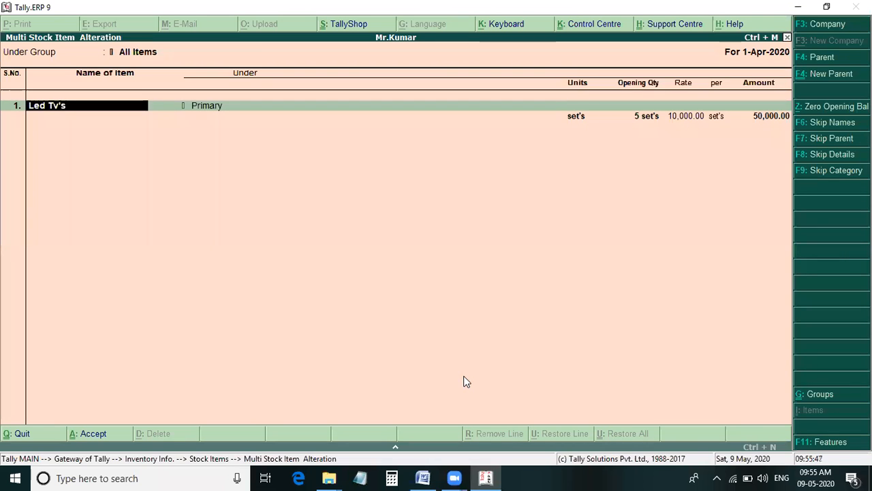
pyautogui.press('Escape')
pyautogui.press('Escape')
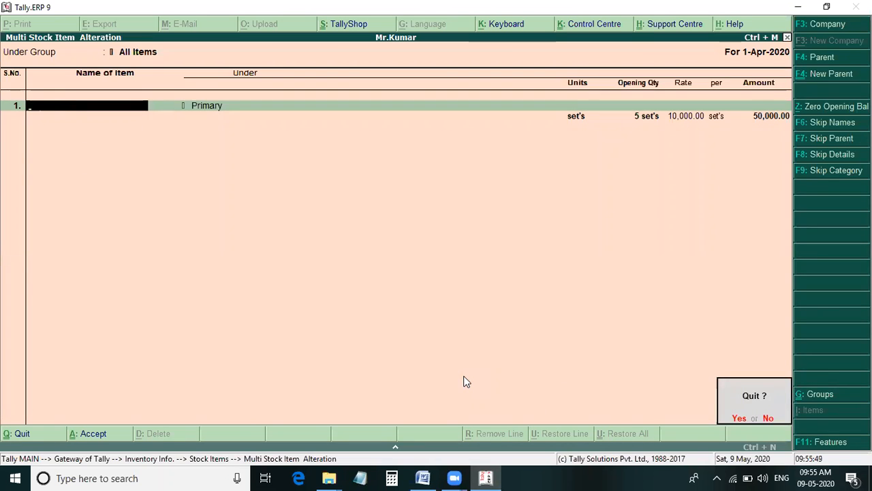
pyautogui.press('y')
pyautogui.press('Escape')
pyautogui.press('Escape')
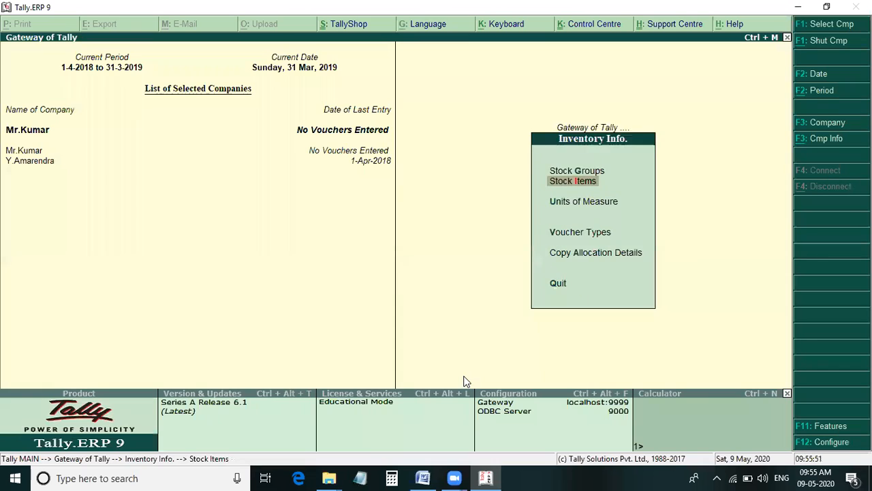
# - Open accounting voucher creation and review the Problem 1 opening balances for April 2018 to March 2019 in the Word notes
pyautogui.press('Escape')
pyautogui.press('v')
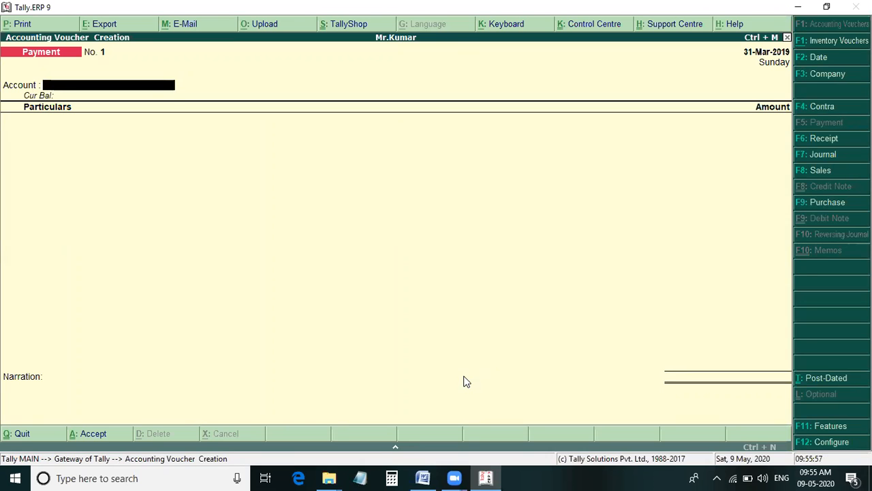
pyautogui.hotkey('alt', 'Tab')
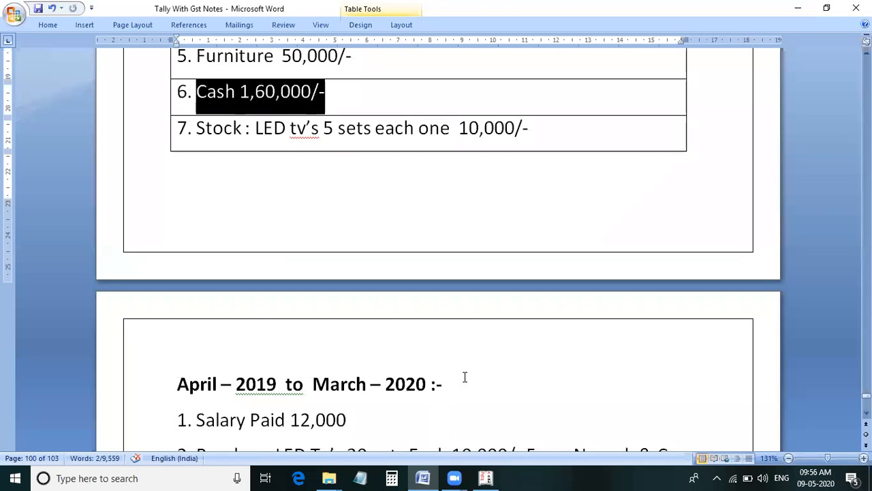
pyautogui.scroll(3, 439, 375)
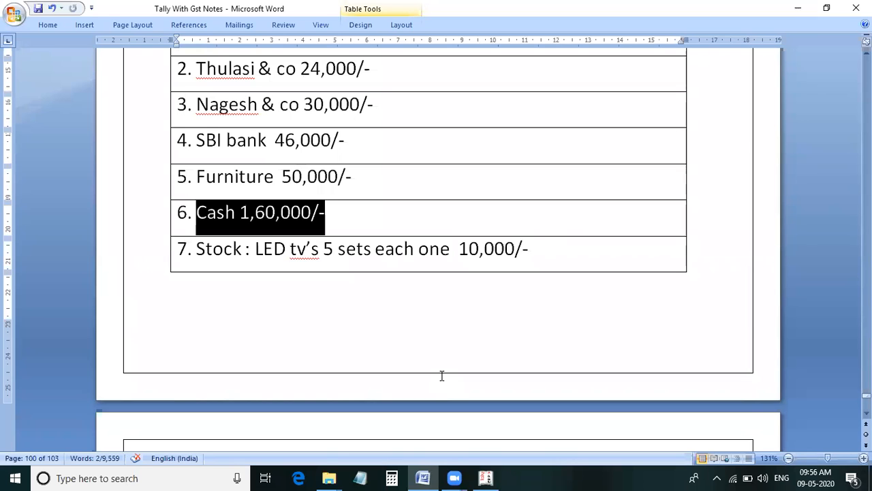
pyautogui.scroll(4, 441, 376)
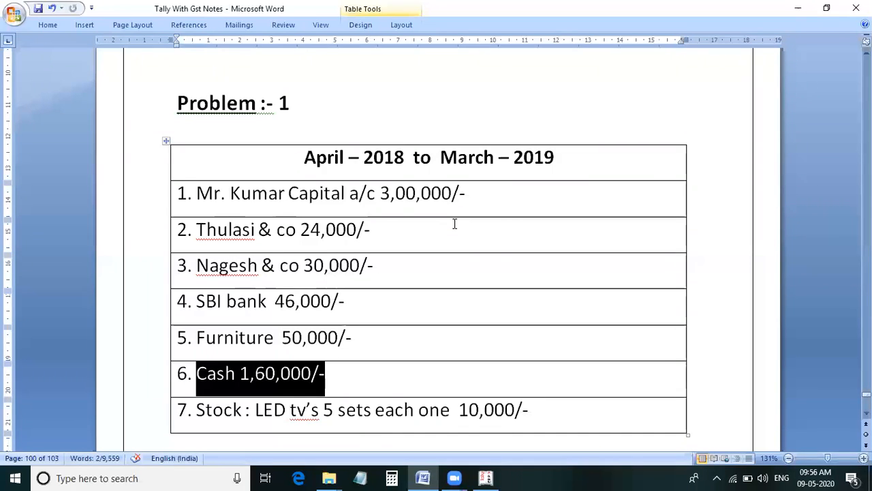
pyautogui.scroll(-1, 455, 224)
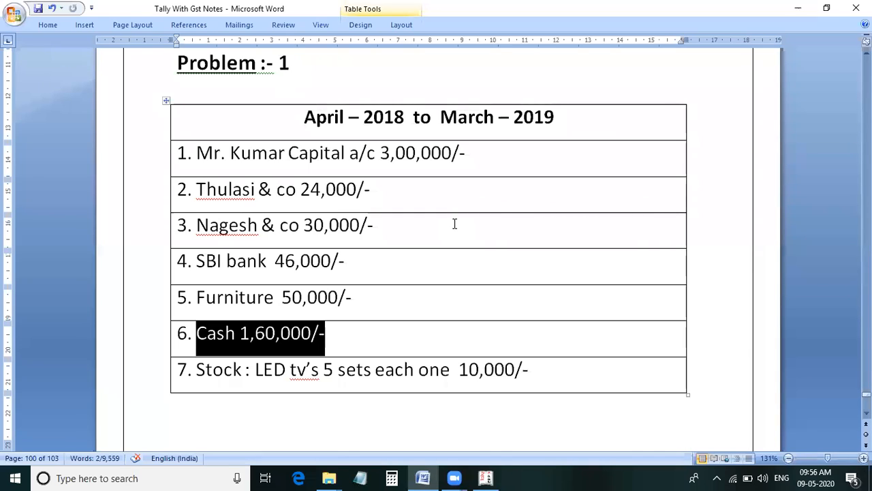
pyautogui.click(388, 335)
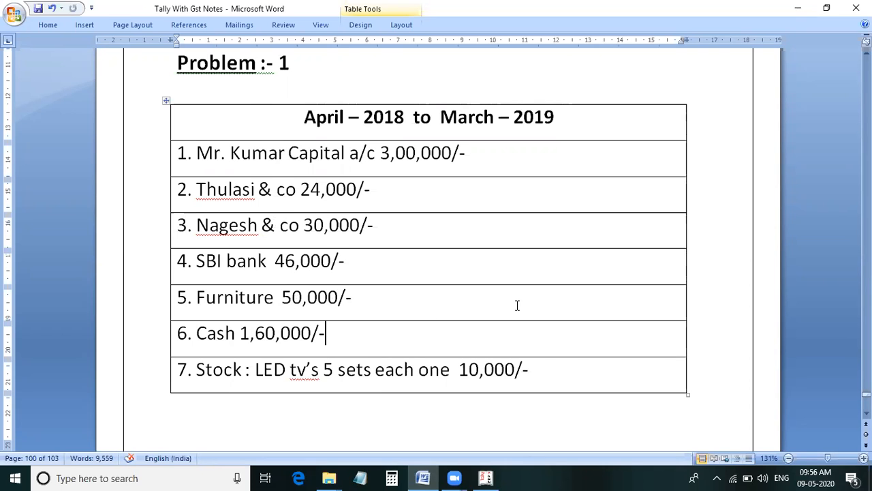
# - Review the April 2019 to March 2020 transactions in the Word notes against the empty payment voucher, ending in Tally.ERP 9
pyautogui.scroll(-8, 518, 305)
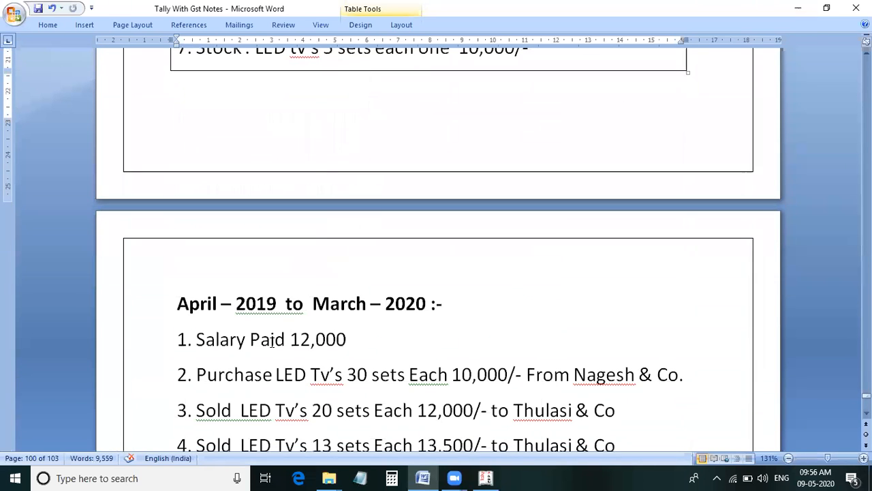
pyautogui.scroll(5, 504, 232)
pyautogui.scroll(-3, 403, 160)
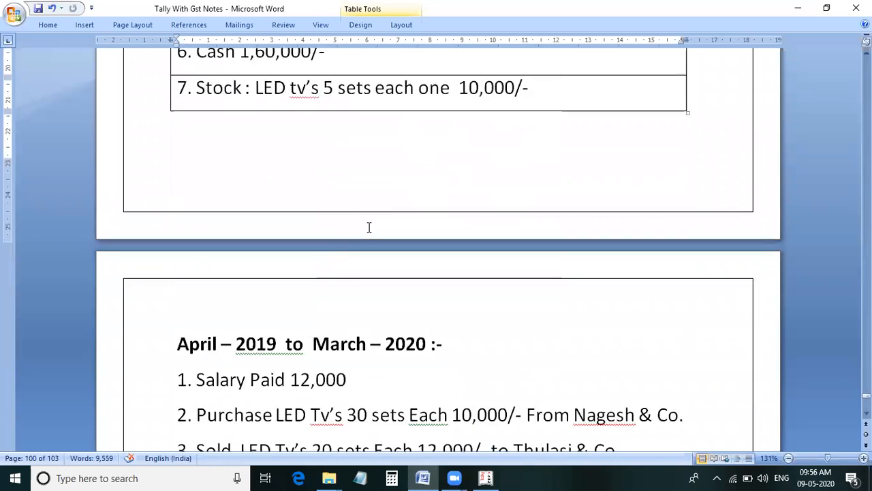
pyautogui.scroll(-3, 368, 227)
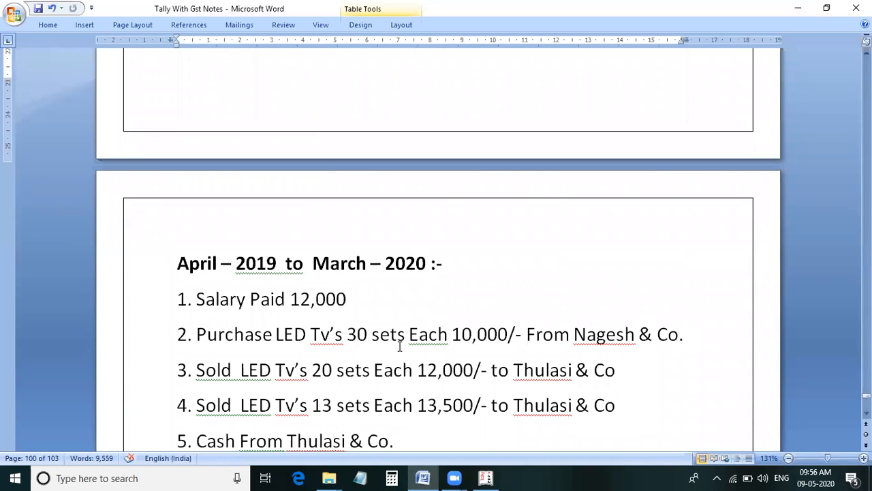
pyautogui.scroll(-3, 400, 346)
pyautogui.scroll(-2, 400, 346)
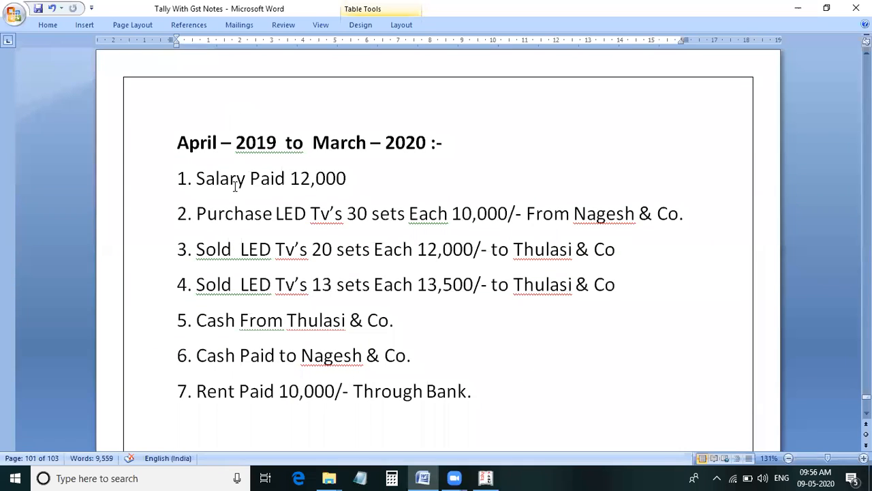
pyautogui.moveTo(486, 477)
pyautogui.click(494, 421)
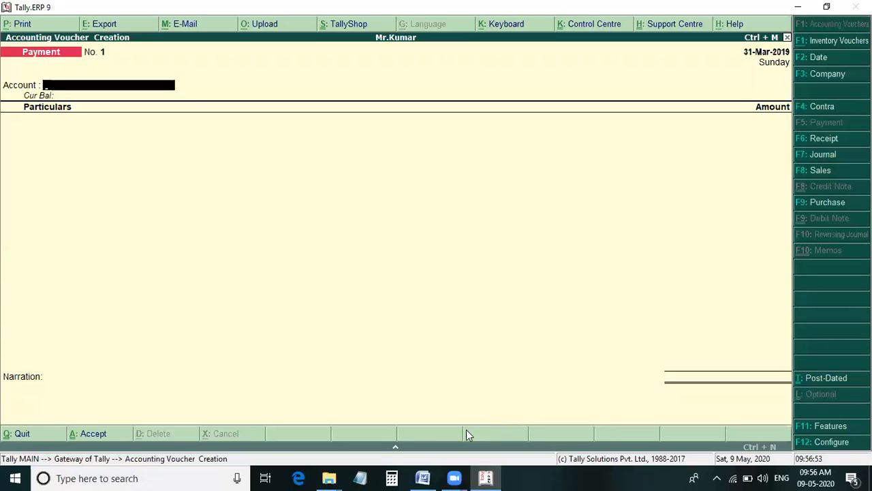
pyautogui.click(424, 476)
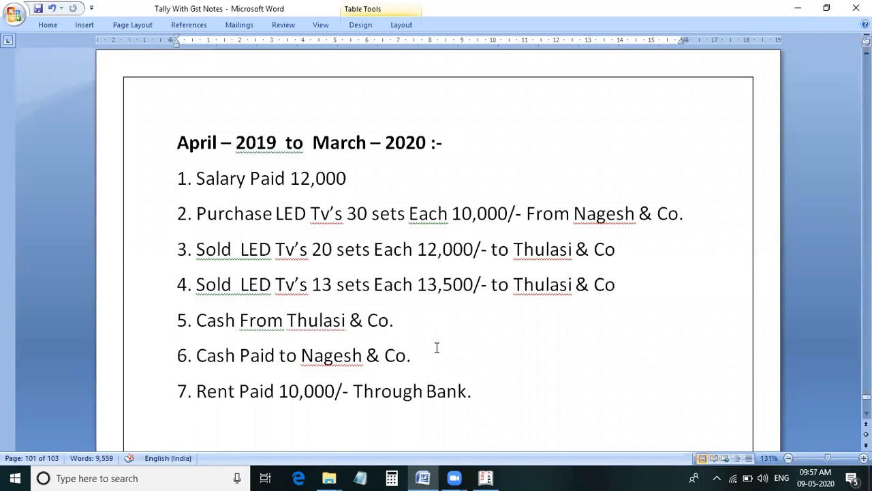
pyautogui.click(487, 477)
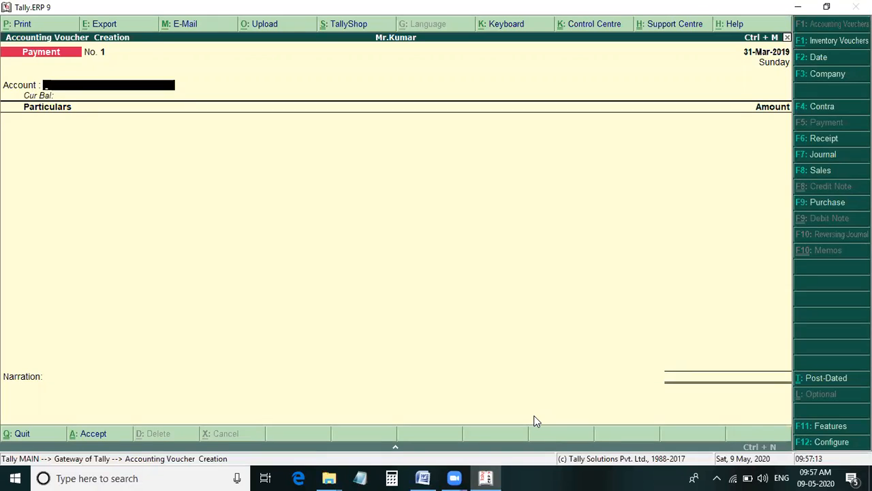
# - Fill the payment voucher with Cash as the account and Salary Paid as the particulars
pyautogui.write('C')
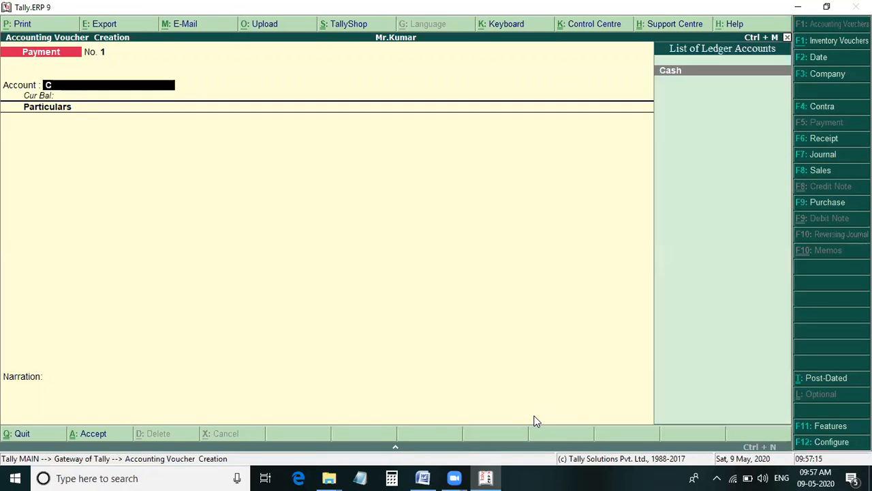
pyautogui.press('Return')
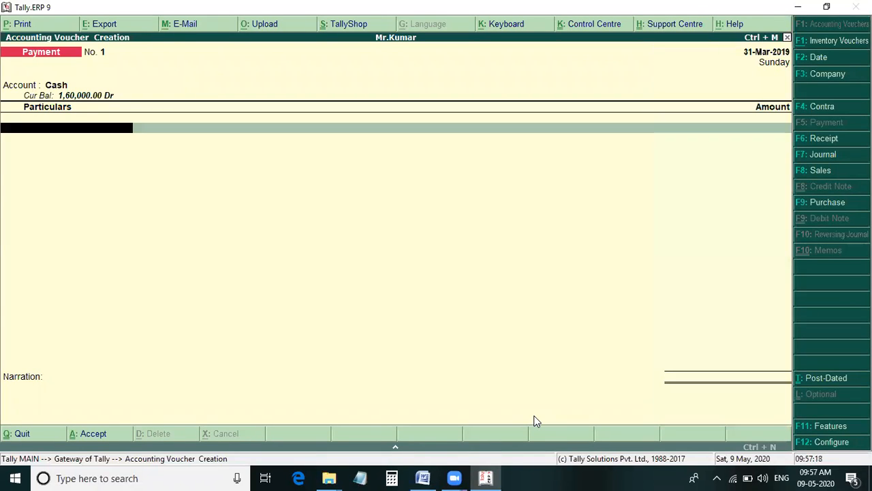
pyautogui.write('Sa')
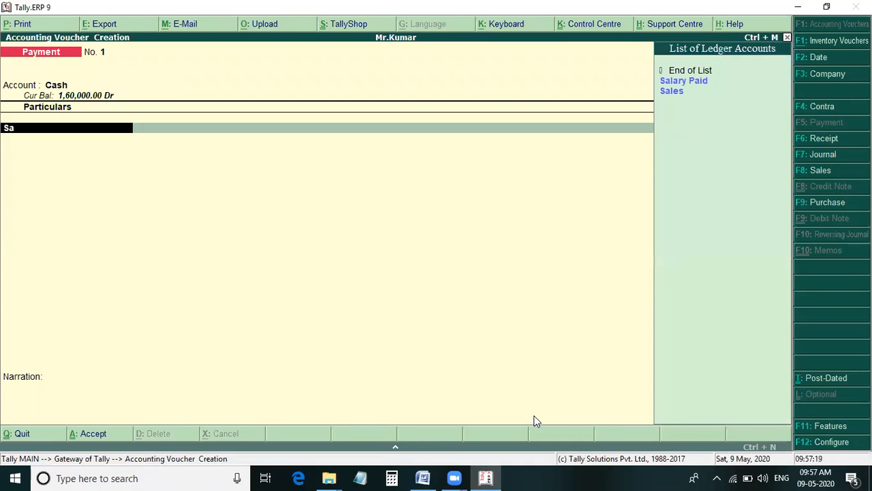
pyautogui.press('Return')
pyautogui.press('Down')
pyautogui.press('Return')
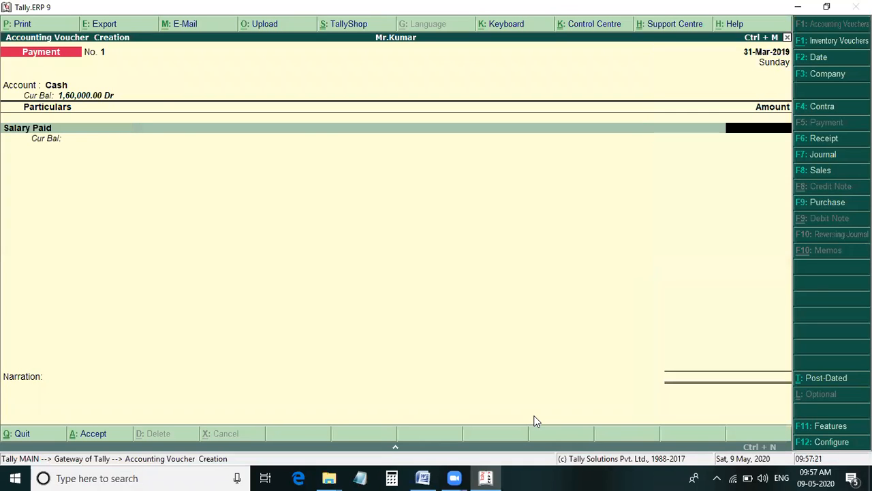
# - Check the salary amount in the Word notes, try to save the Salary Paid payment of 12,000, and discard the voucher
pyautogui.hotkey('alt', 'Tab')
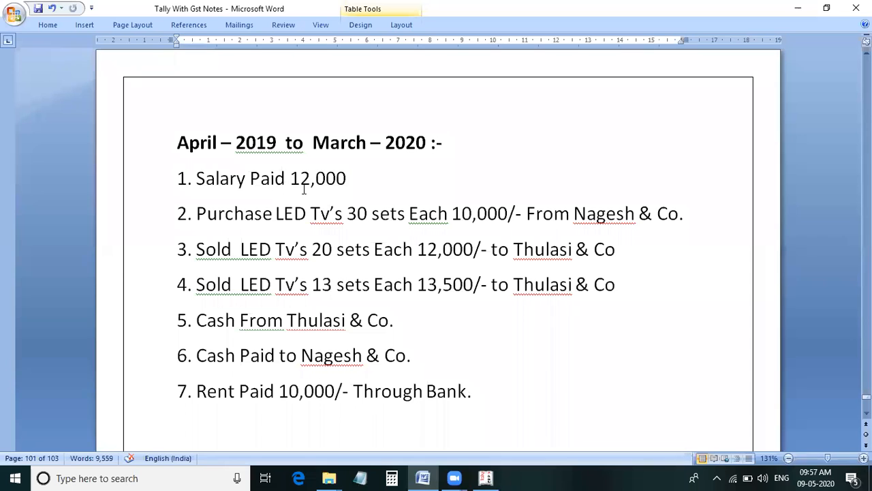
pyautogui.hotkey('alt', 'Tab')
pyautogui.write('12,000')
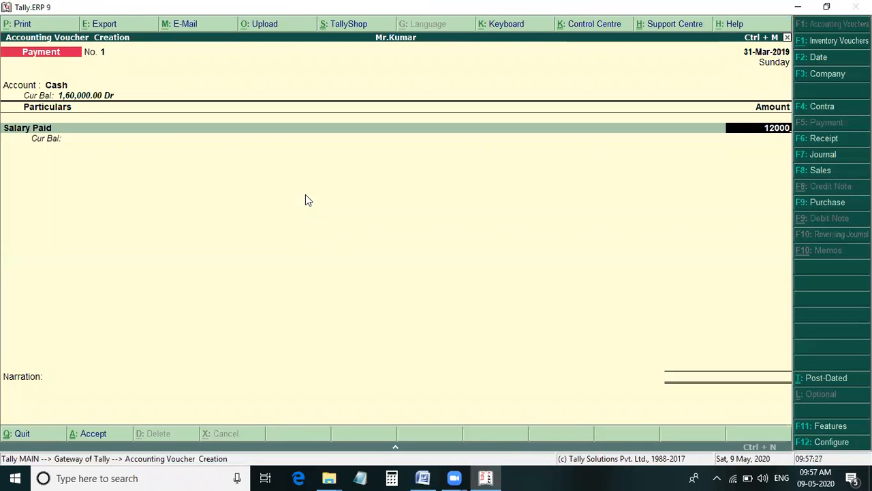
pyautogui.press('Return')
pyautogui.press('Return')
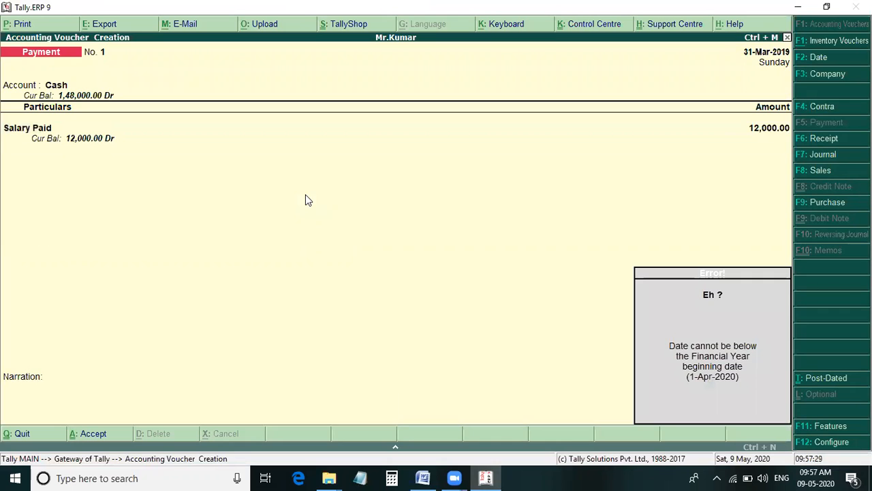
pyautogui.press('Return')
pyautogui.press('Escape')
pyautogui.press('Return')
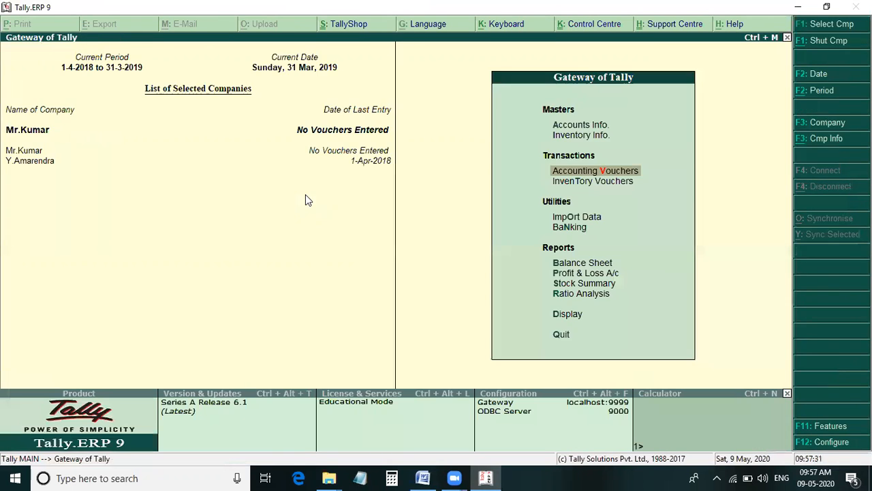
pyautogui.press('Escape')
pyautogui.press('Escape')
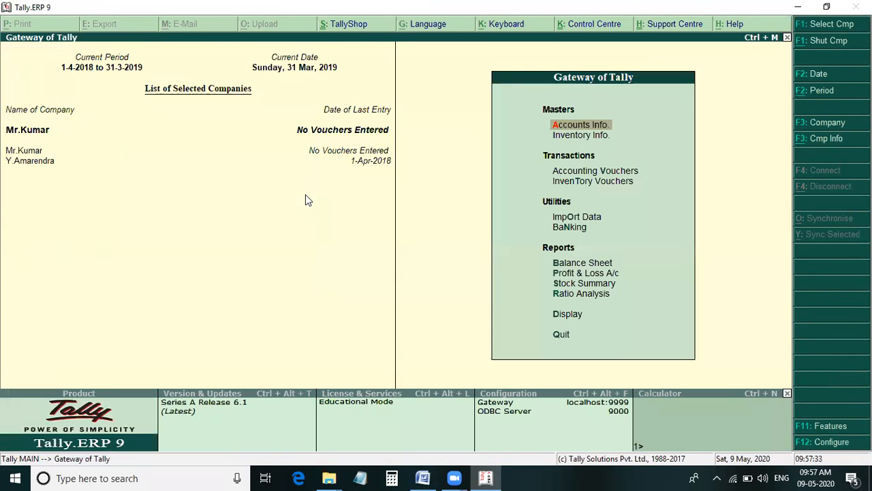
# - Change the company's current period to run from 1-4-2020 to 1-4-2020
pyautogui.hotkey('alt', 'F2')
pyautogui.write('1-4-')
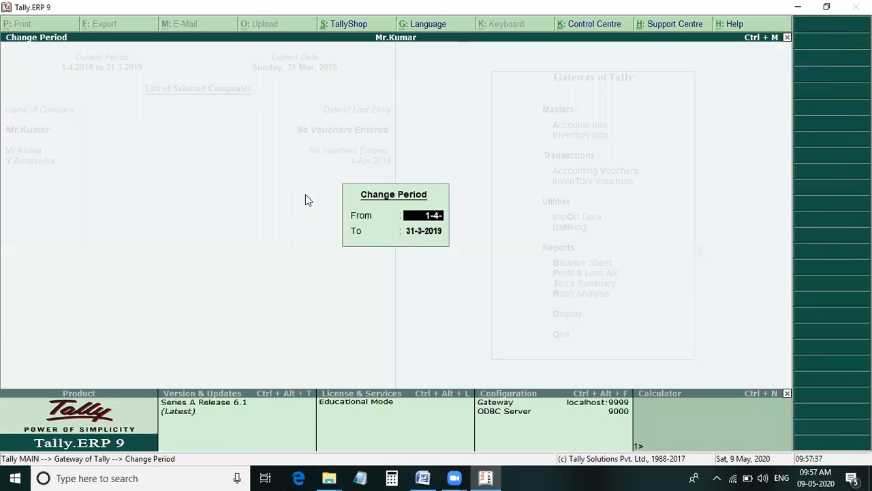
pyautogui.write('2020')
pyautogui.press('Return')
pyautogui.write('1-4-20')
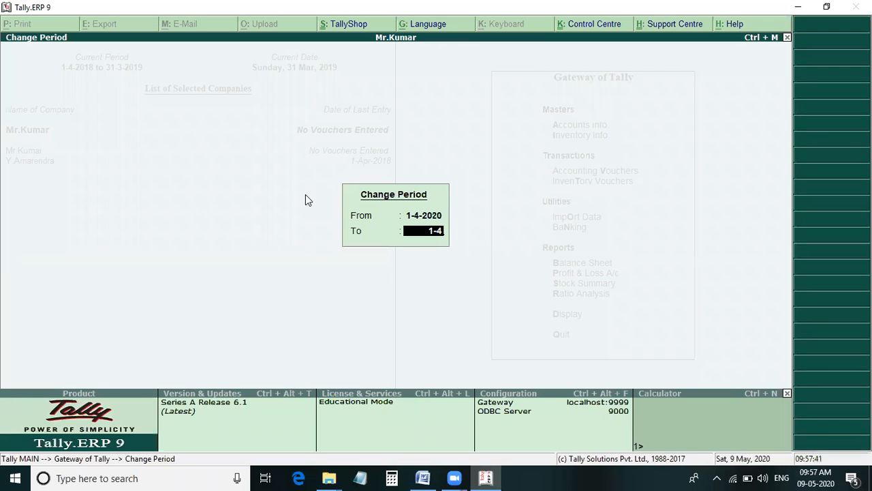
pyautogui.write('20')
pyautogui.press('Return')
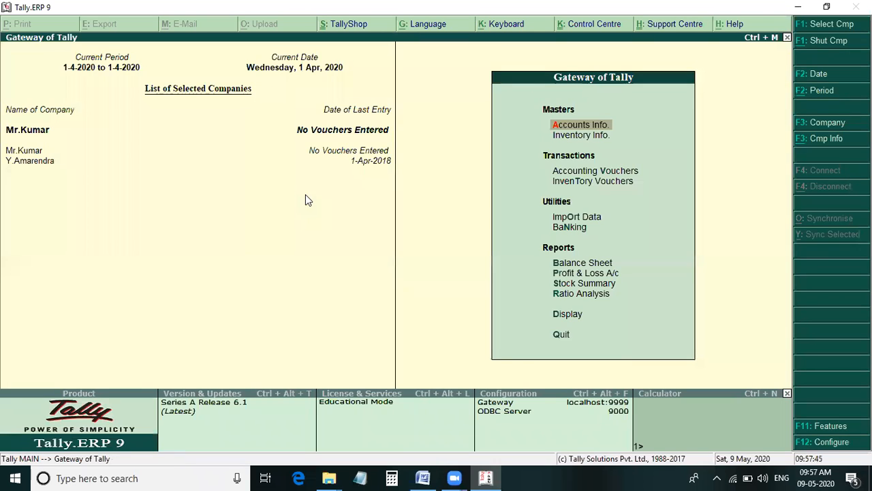
# - Open accounting voucher creation with a new payment voucher
pyautogui.press('Down')
pyautogui.press('Down')
pyautogui.press('Return')
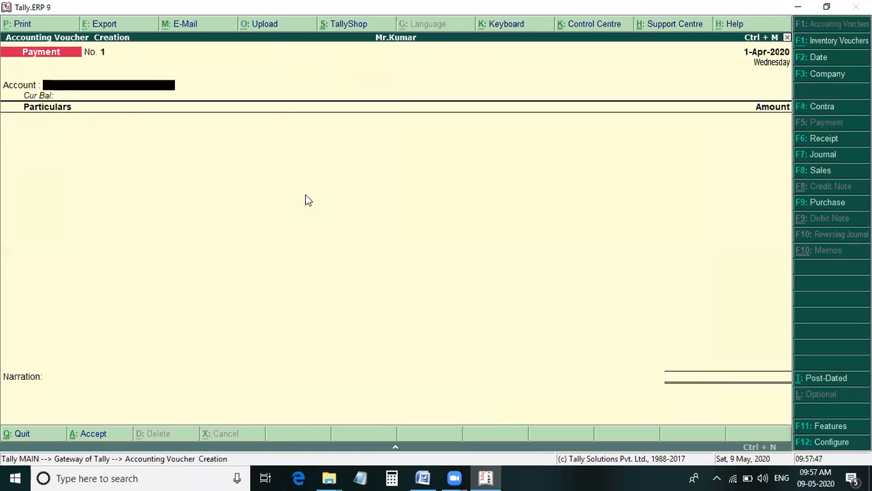
# - Record and accept a payment voucher with Cash as the account and 12,000 against Salary Paid
pyautogui.press('Return')
pyautogui.write('Sa')
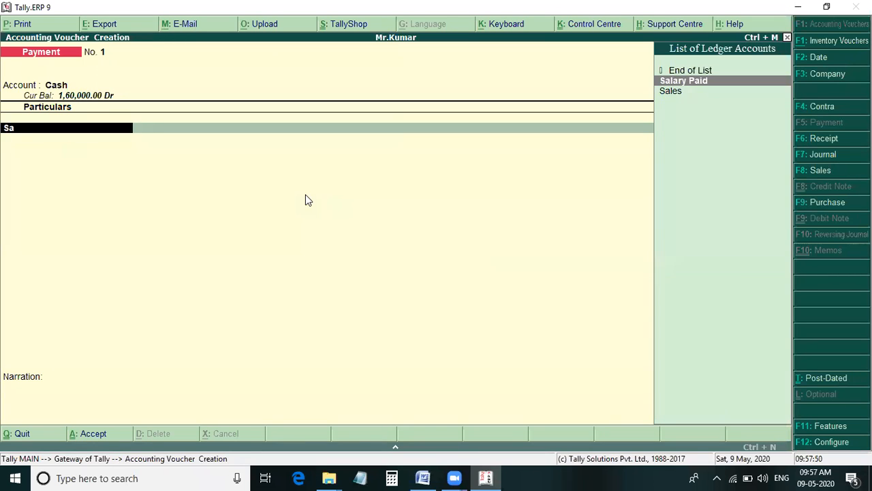
pyautogui.press('Return')
pyautogui.write('12200')
pyautogui.press('BackSpace')
pyautogui.press('BackSpace')
pyautogui.press('BackSpace')
pyautogui.write('000')
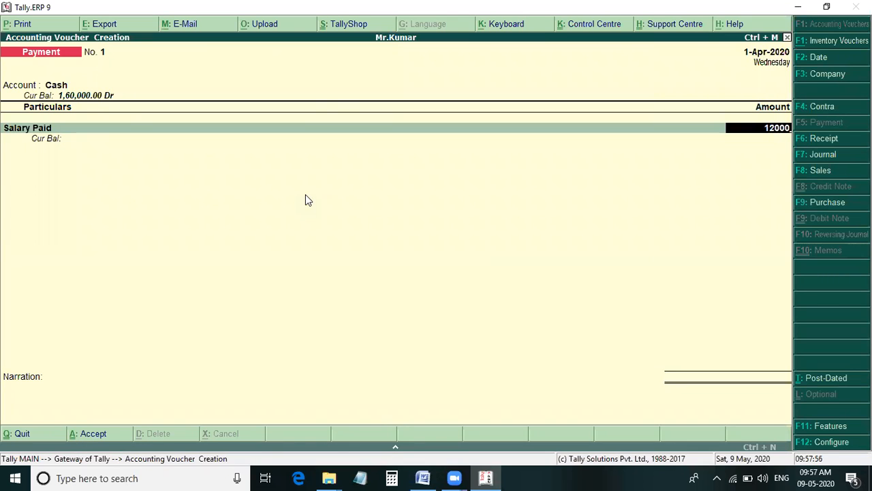
pyautogui.press('Return')
pyautogui.press('Return')
pyautogui.press('Return')
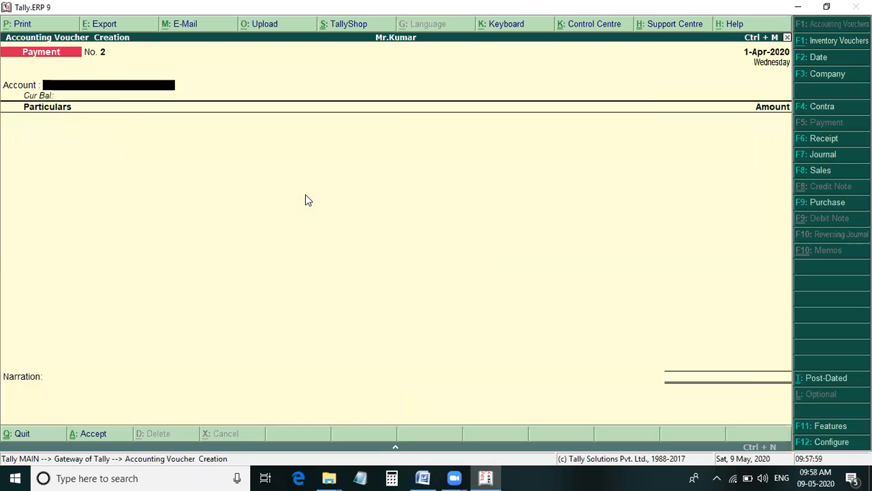
# - Check the next transaction in the Word notes and start a purchase voucher in Tally with Nagesh & Co as the party
pyautogui.hotkey('alt', 'Tab')
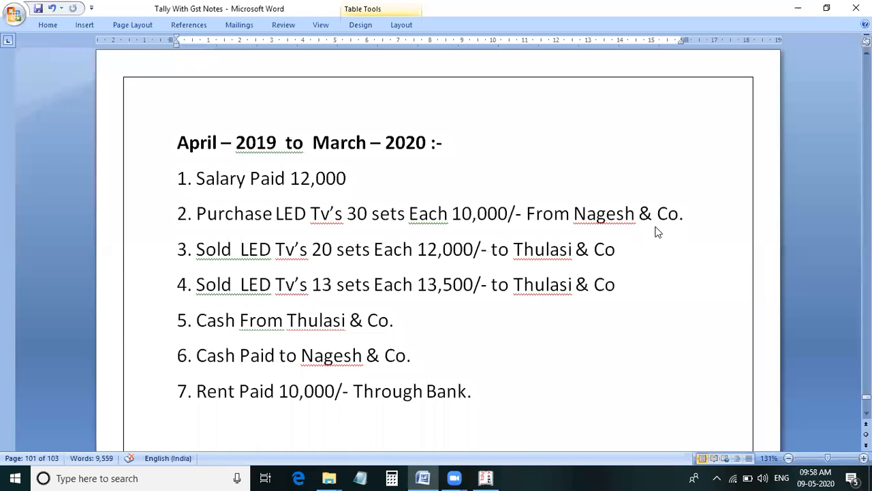
pyautogui.hotkey('alt', 'Tab')
pyautogui.press('F9')
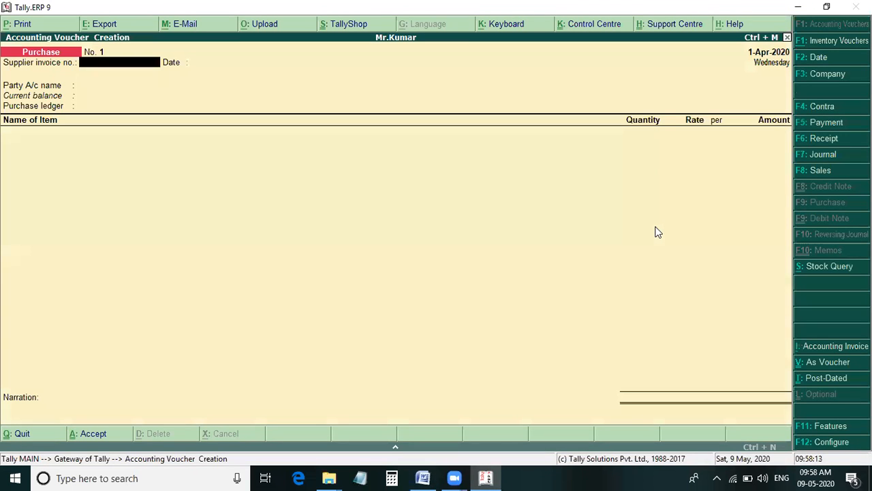
pyautogui.press('Return')
pyautogui.press('Return')
pyautogui.press('Down')
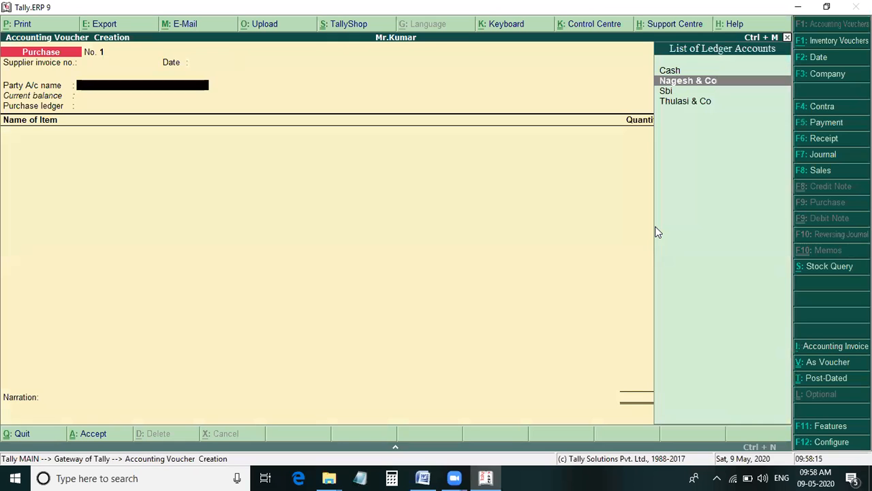
pyautogui.press('Return')
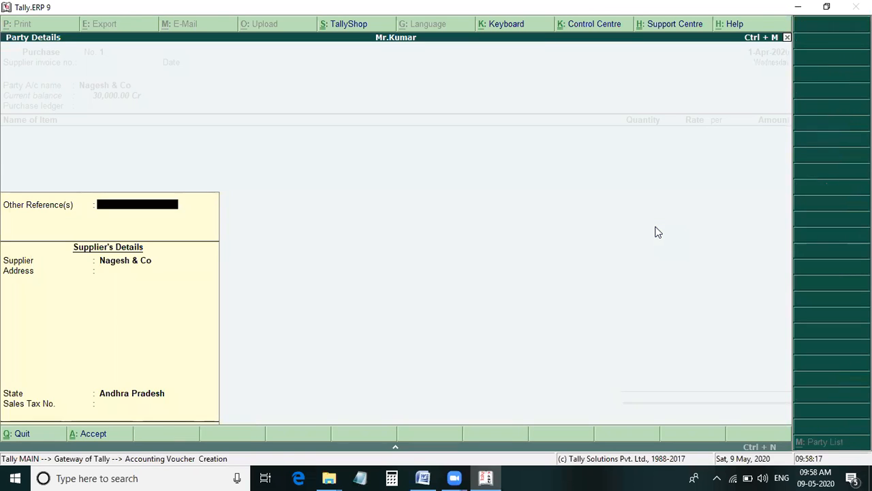
# - Accept the supplier's details with Andhra Pradesh as the state and choose Purchase as the purchase ledger
pyautogui.press('Return')
pyautogui.press('Return')
pyautogui.press('Return')
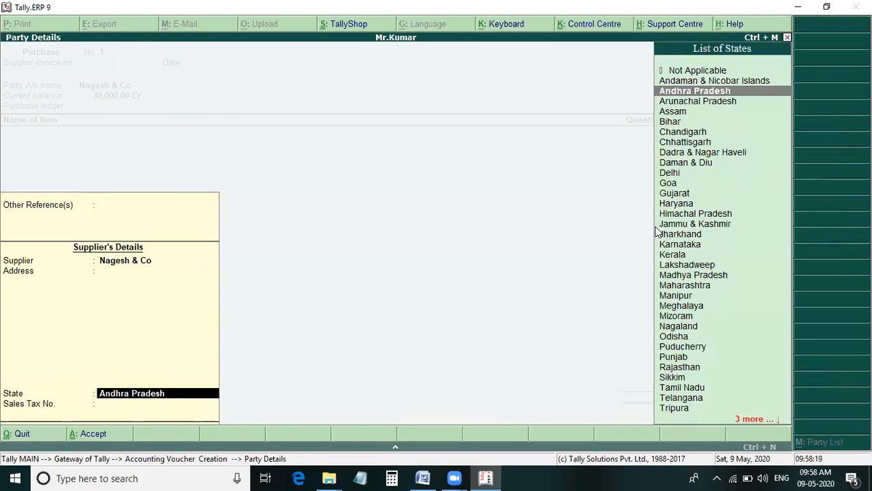
pyautogui.press('Return')
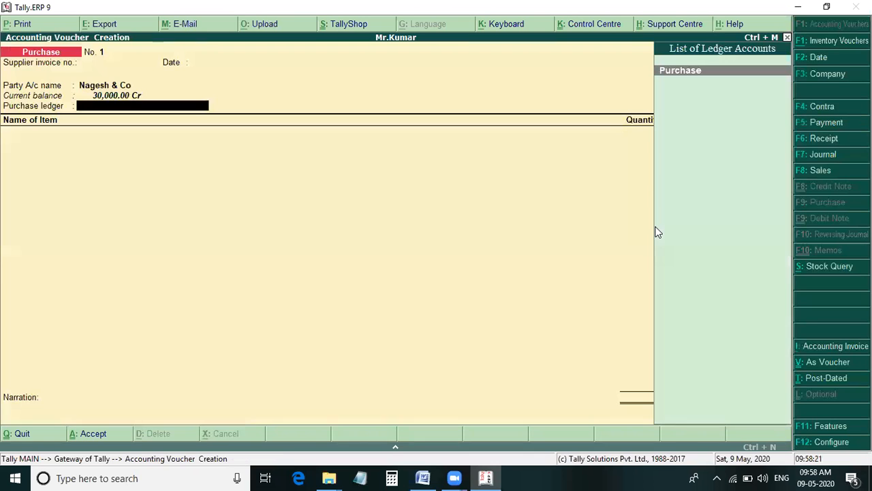
pyautogui.press('Return')
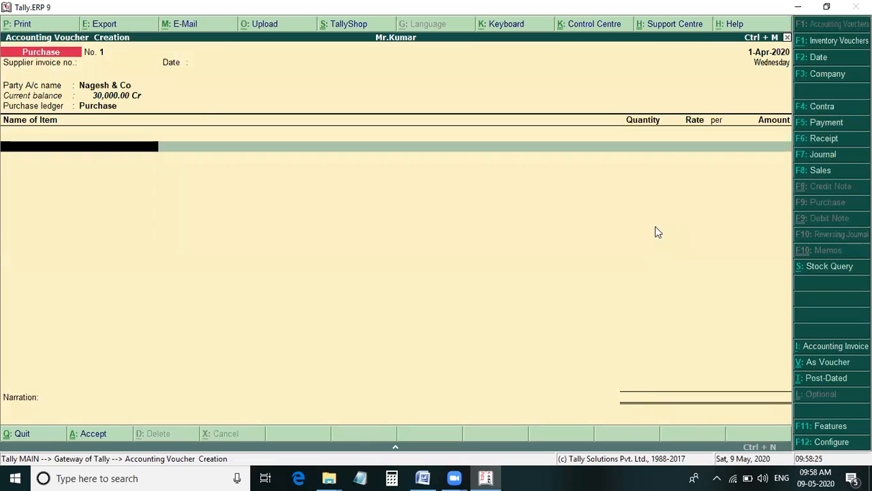
# - Consult the purchase transaction in the Word notes and select Led Tv's as the purchase voucher's item
pyautogui.hotkey('alt', 'Tab')
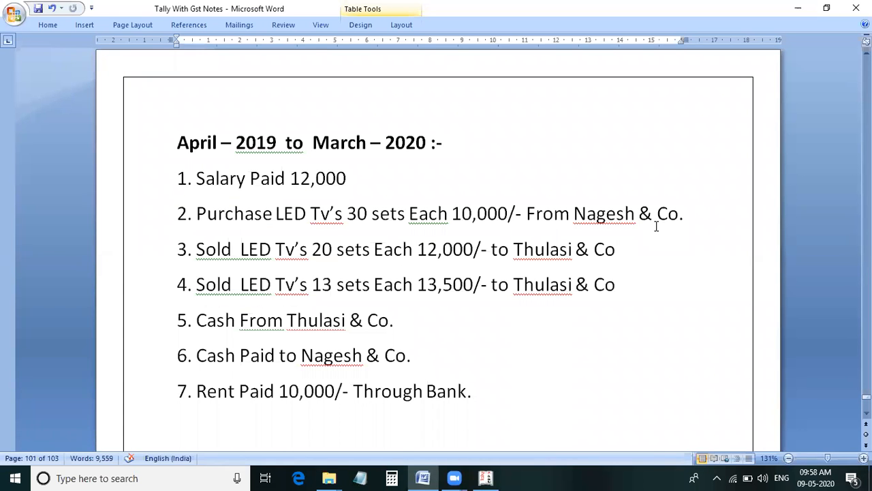
pyautogui.hotkey('alt', 'Tab')
pyautogui.write('l')
pyautogui.press('Return')
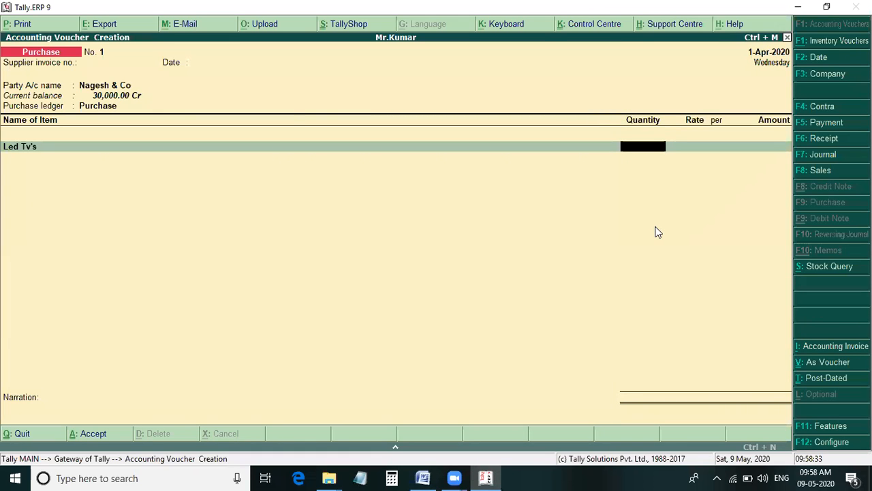
# - Check the purchase figures in the Word notes and enter 30 sets at a rate of 10,000 for Led Tv's
pyautogui.hotkey('alt', 'Tab')
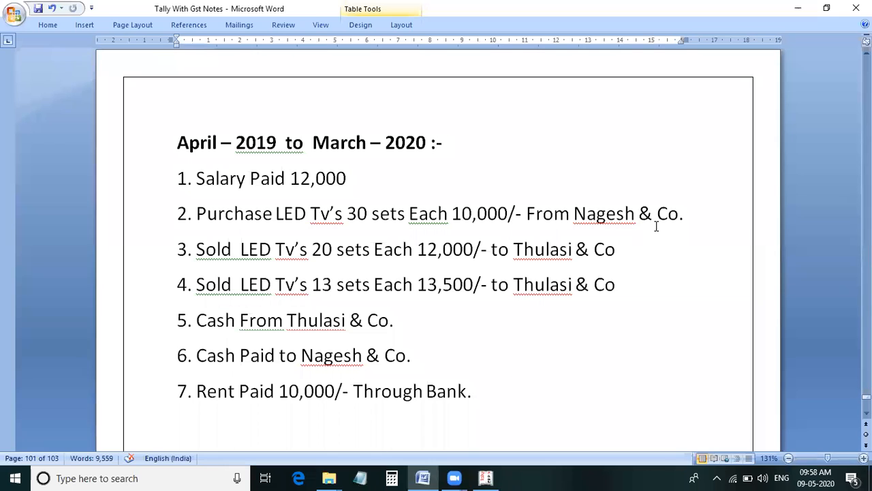
pyautogui.moveTo(347, 214); pyautogui.dragTo(507, 215)
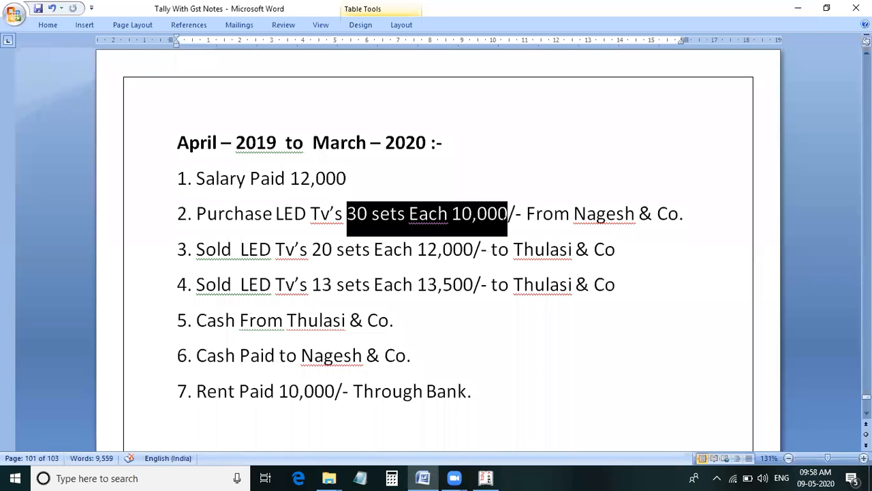
pyautogui.press('alt')
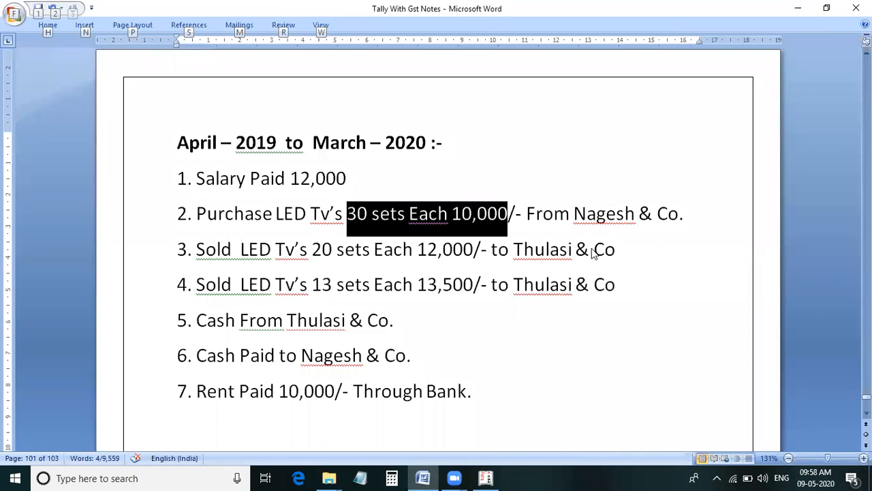
pyautogui.hotkey('alt', 'Tab')
pyautogui.write('30')
pyautogui.press('Return')
pyautogui.press('Return')
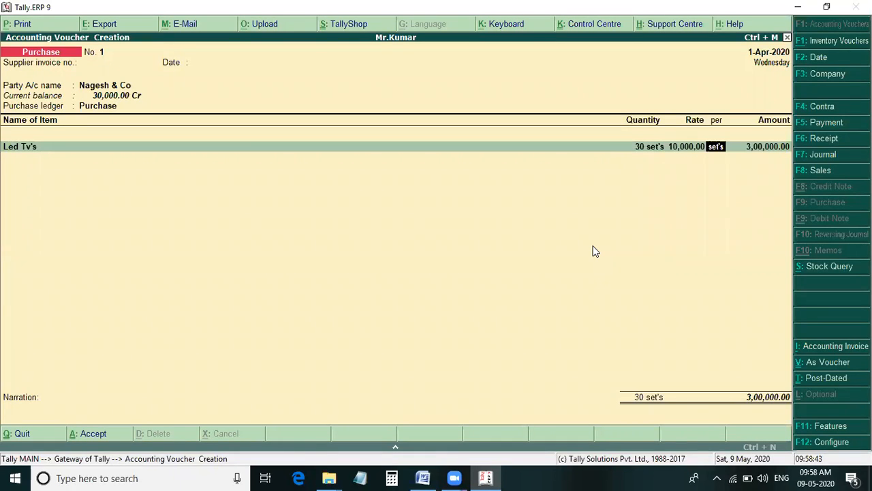
pyautogui.press('Return')
pyautogui.press('Return')
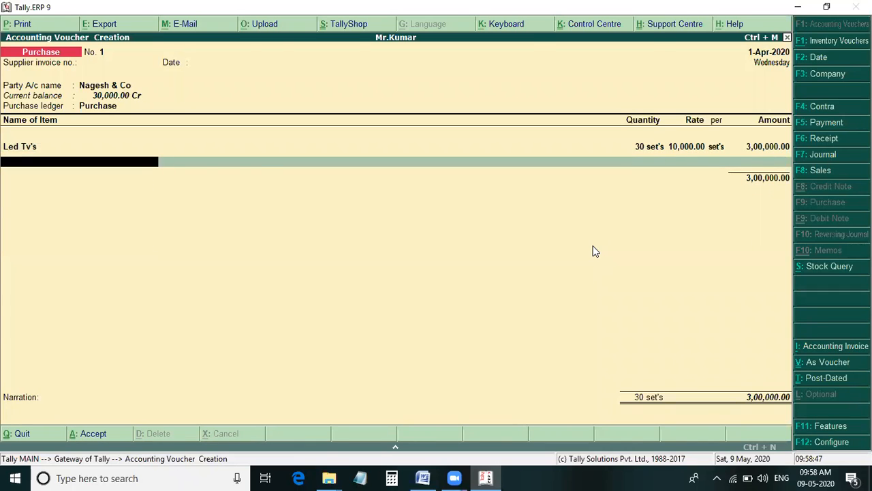
# - Compare the purchase entry with the Word notes, end the item list and accept the voucher without a narration
pyautogui.hotkey('alt', 'Tab')
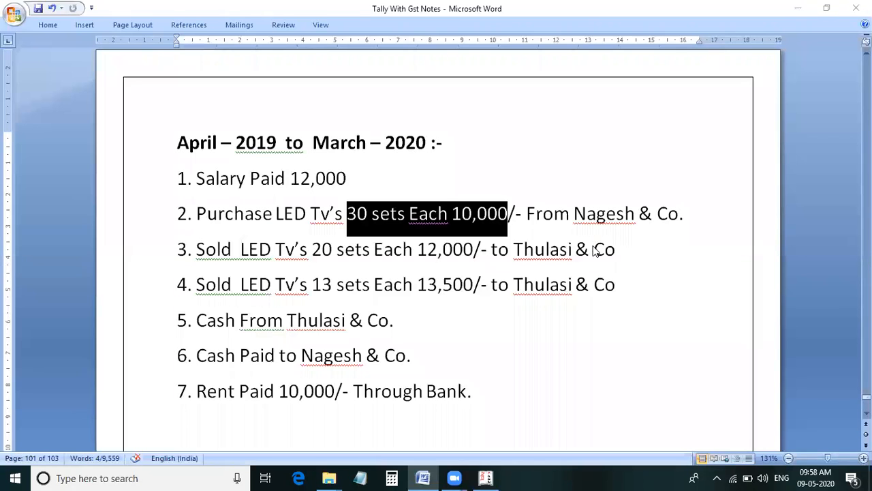
pyautogui.hotkey('alt', 'Tab')
pyautogui.press('Return')
pyautogui.press('Return')
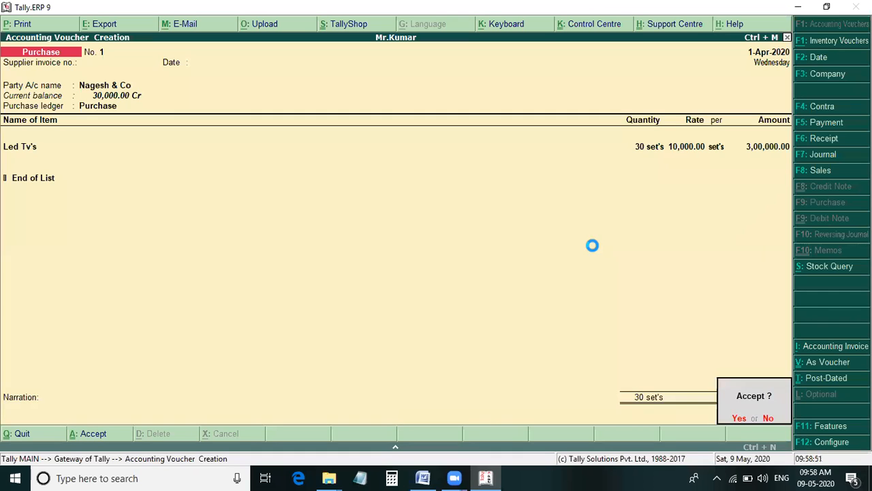
pyautogui.press('Return')
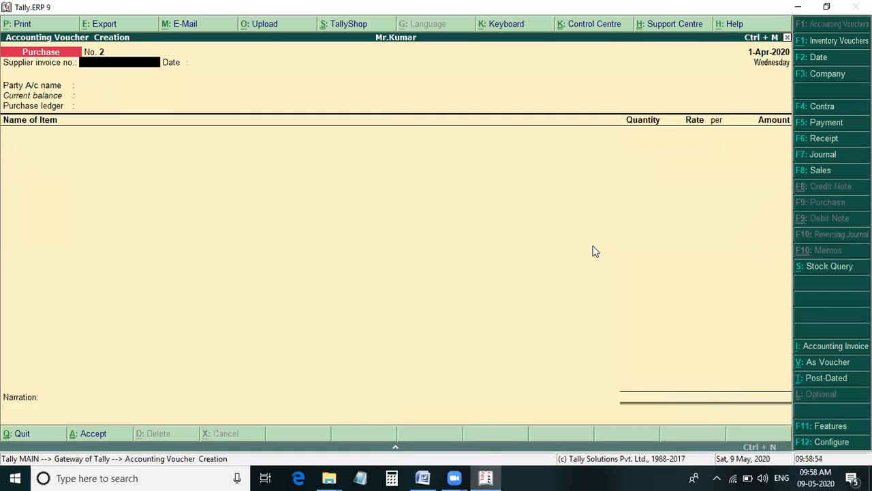
# - Check the sales transactions in the Word notes and start a sales voucher for Thulasi & Co with the Sales ledger
pyautogui.hotkey('alt', 'Tab')
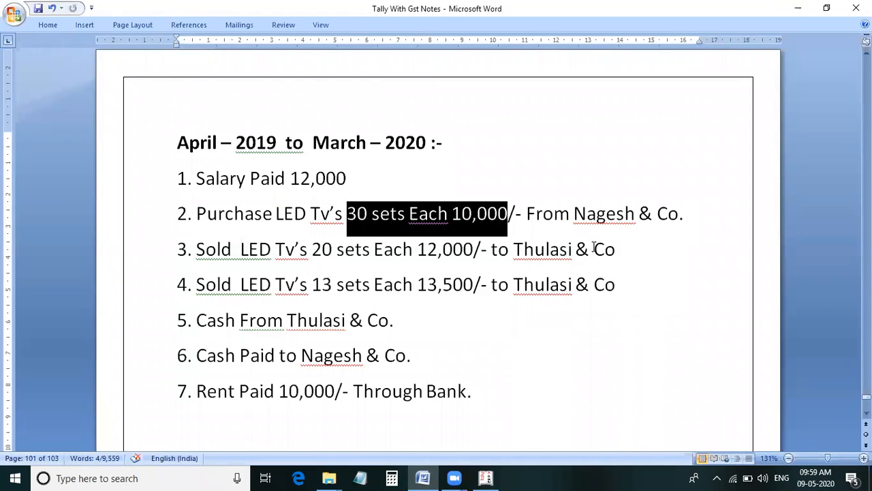
pyautogui.hotkey('alt', 'Tab')
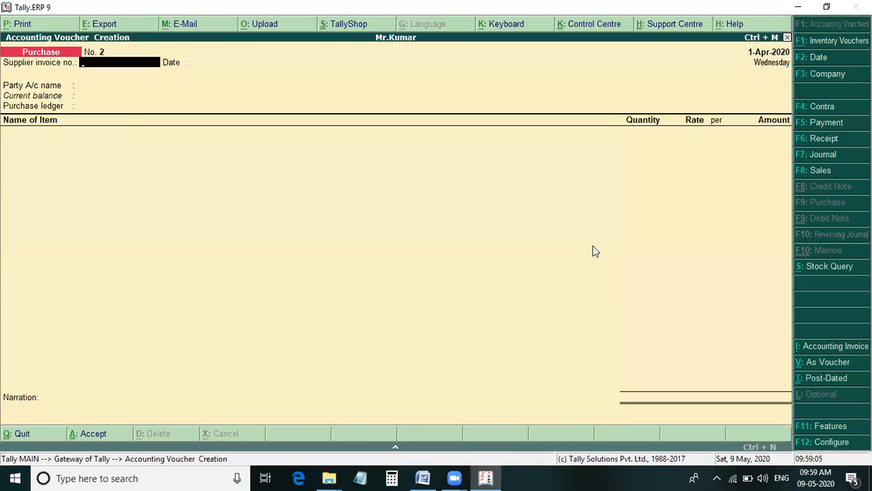
pyautogui.press('F8')
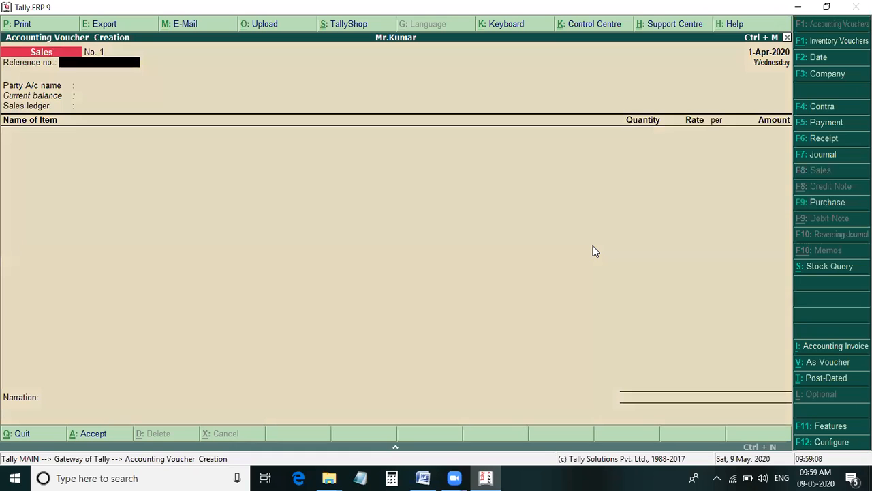
pyautogui.press('Return')
pyautogui.press('Down')
pyautogui.press('Down')
pyautogui.press('Down')
pyautogui.press('Return')
pyautogui.press('Return')
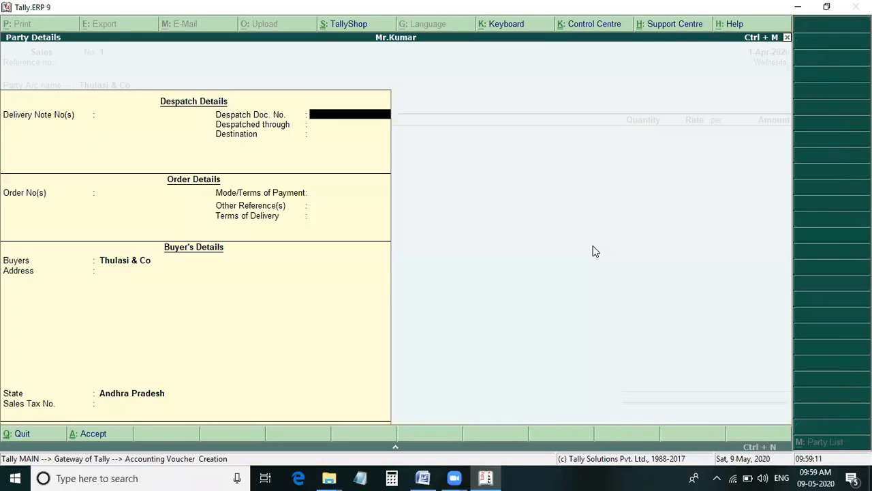
pyautogui.hotkey('ctrl', 'a')
pyautogui.press('Return')
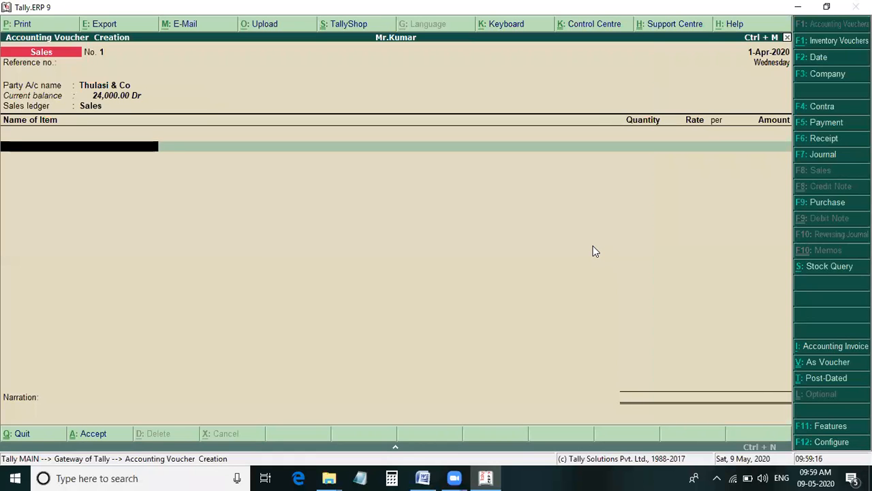
# - Add Led Tv's to the sales voucher with 20 sets at 12,000 each, following the Word notes
pyautogui.write('l')
pyautogui.press('Return')
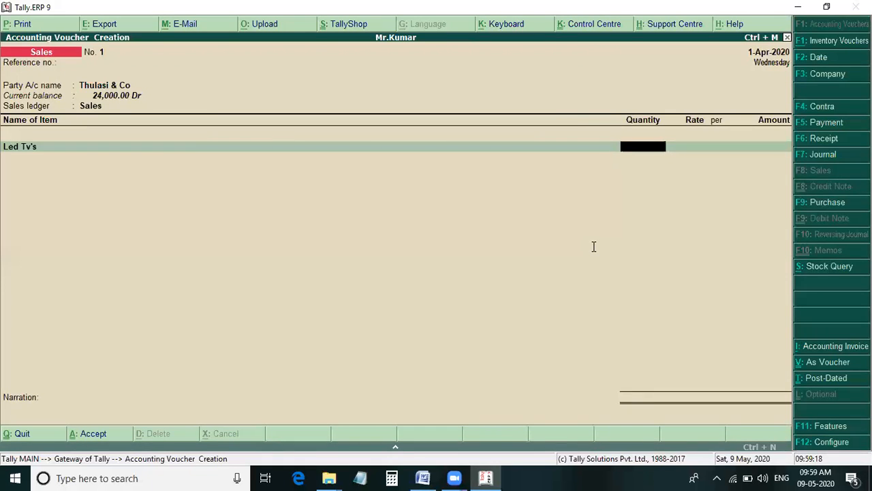
pyautogui.hotkey('alt', 'Tab')
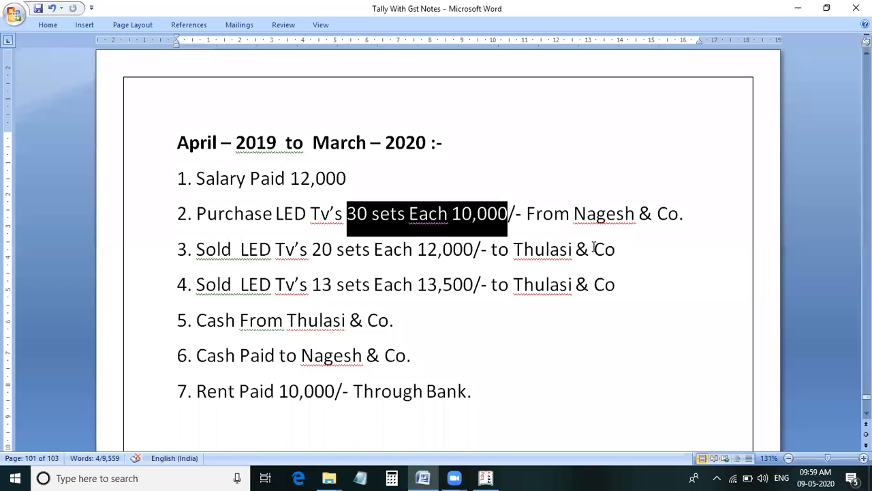
pyautogui.hotkey('alt', 'Tab')
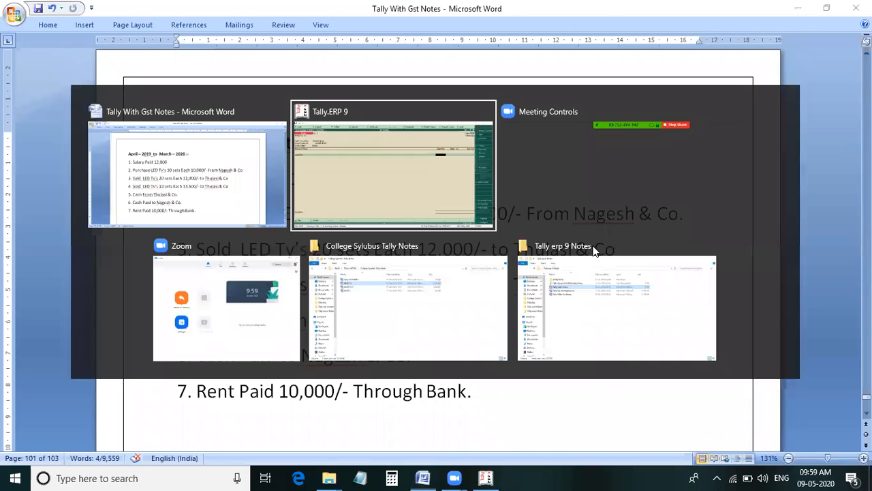
pyautogui.write('20')
pyautogui.press('Return')
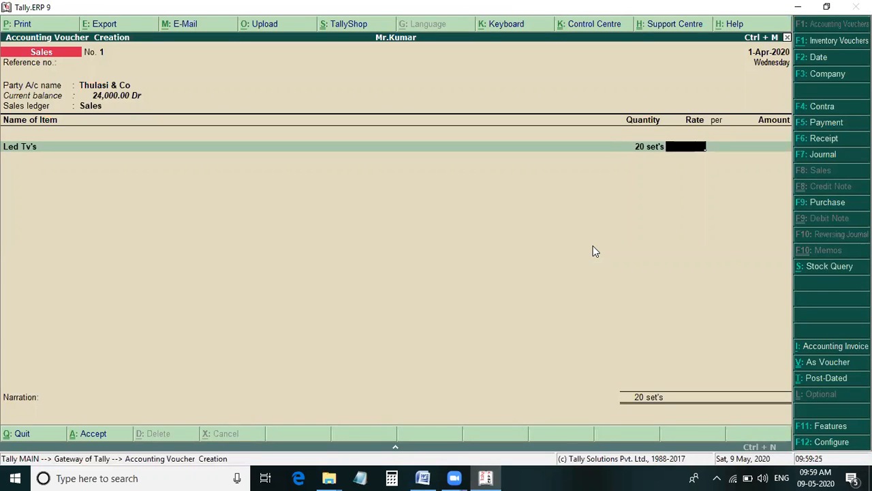
pyautogui.write('12000')
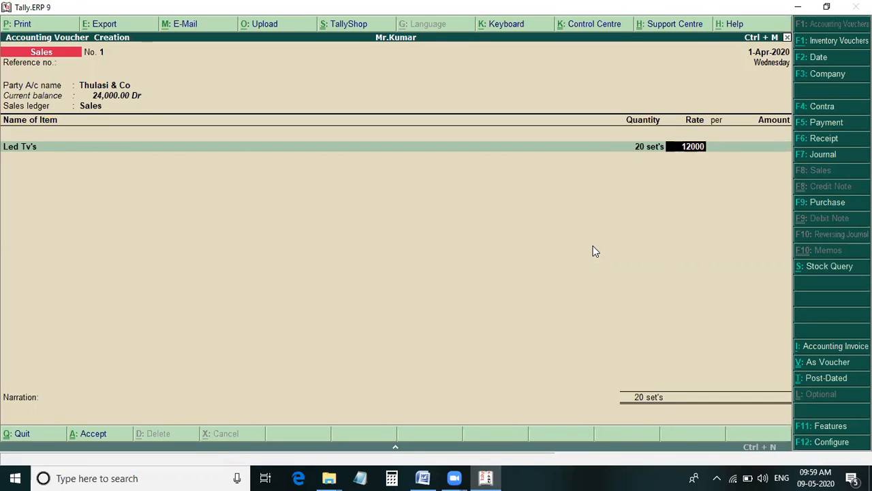
pyautogui.press('Return')
pyautogui.press('Return')
pyautogui.press('Return')
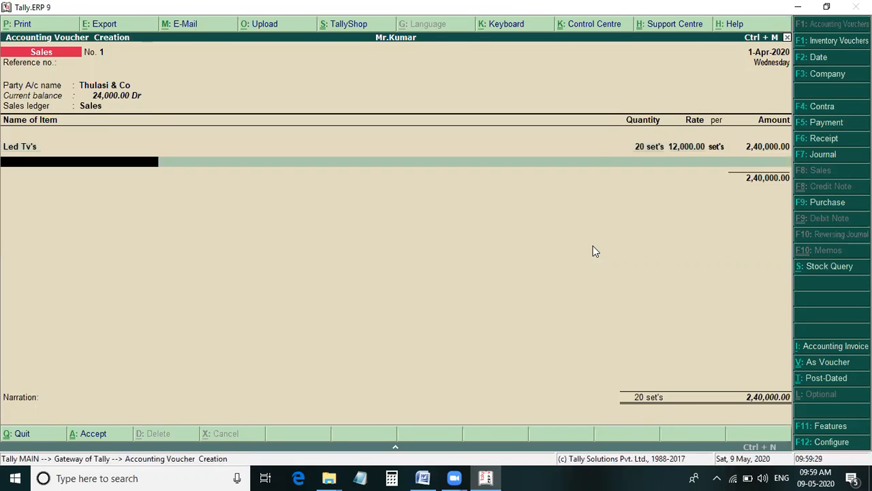
# - Add a second Led Tv's line to the sales voucher with 13 sets at 13,500 each, following the Word notes
pyautogui.write('L')
pyautogui.press('Return')
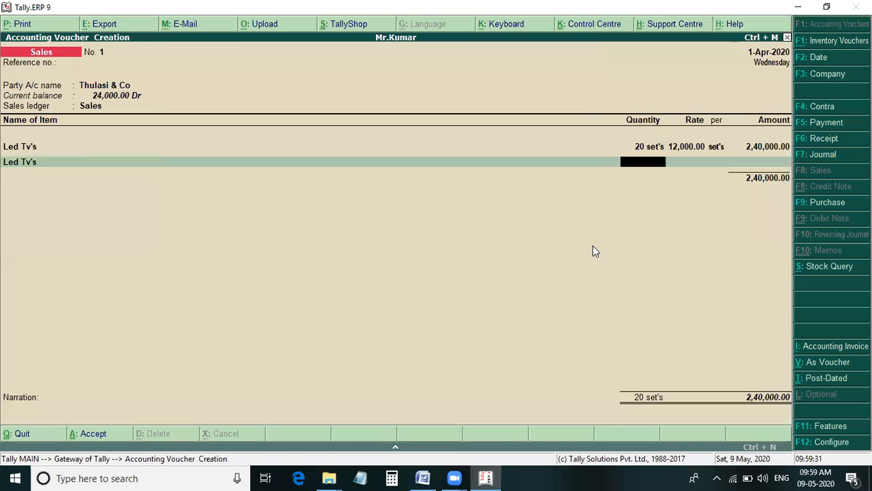
pyautogui.hotkey('alt', 'Tab')
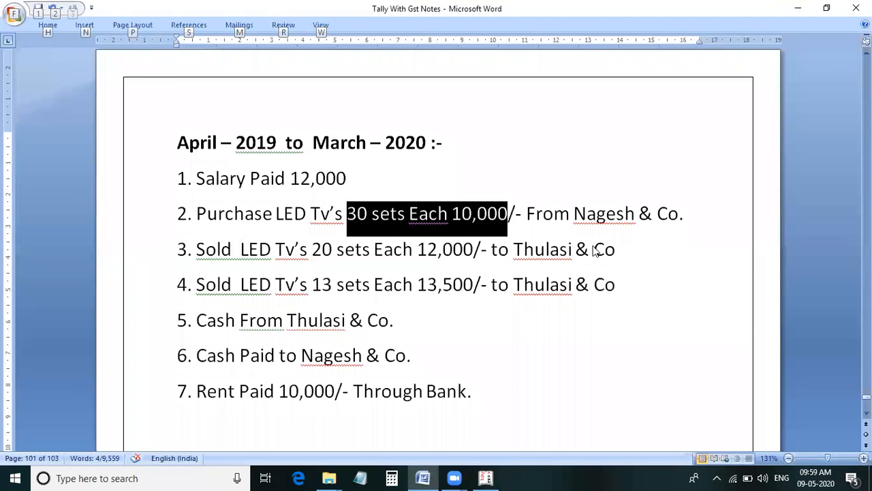
pyautogui.hotkey('alt', 'Tab')
pyautogui.write('13')
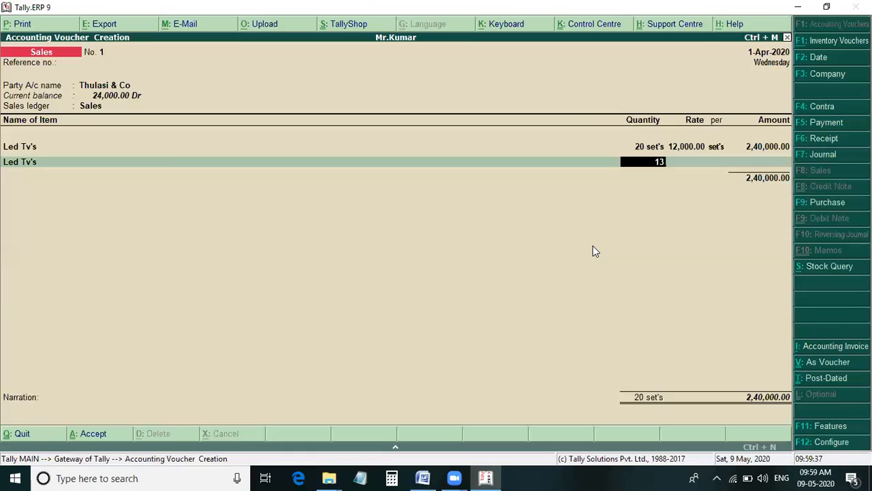
pyautogui.press('Return')
pyautogui.write('13500')
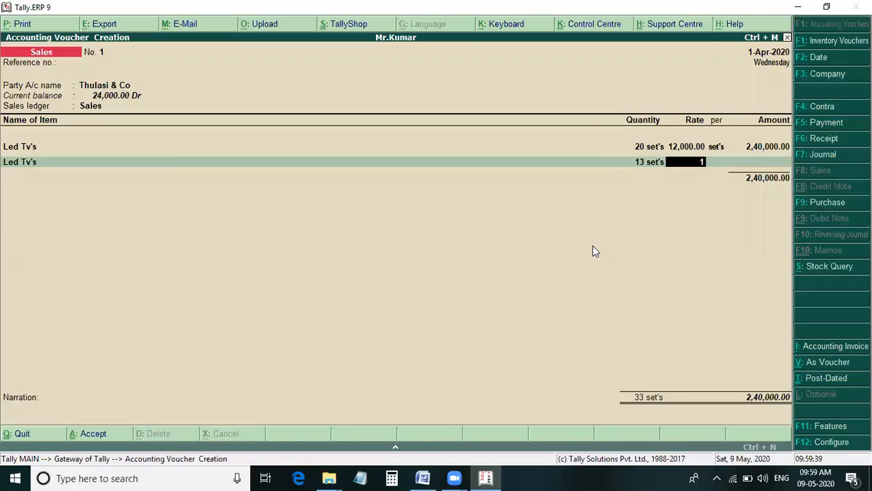
pyautogui.press('Return')
pyautogui.press('Return')
pyautogui.press('Return')
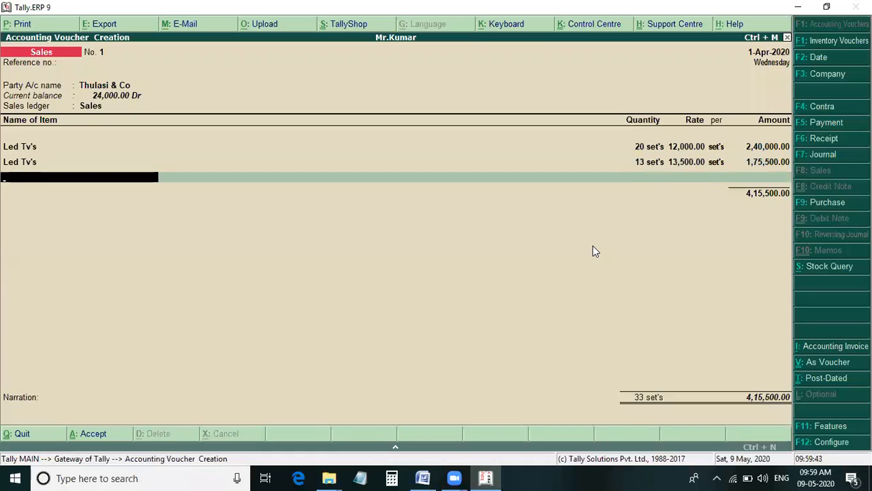
# - End the item list, compare the sales entry with the Word notes and accept the voucher without a narration
pyautogui.press('Return')
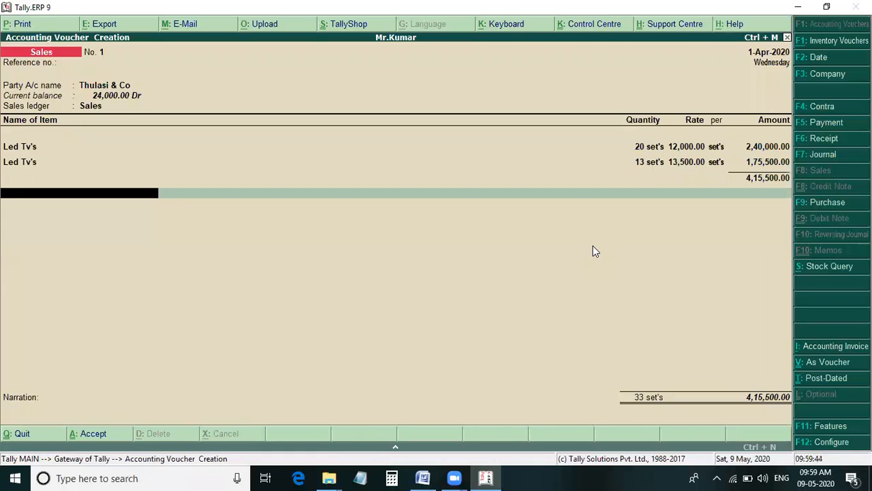
pyautogui.hotkey('alt', 'Tab')
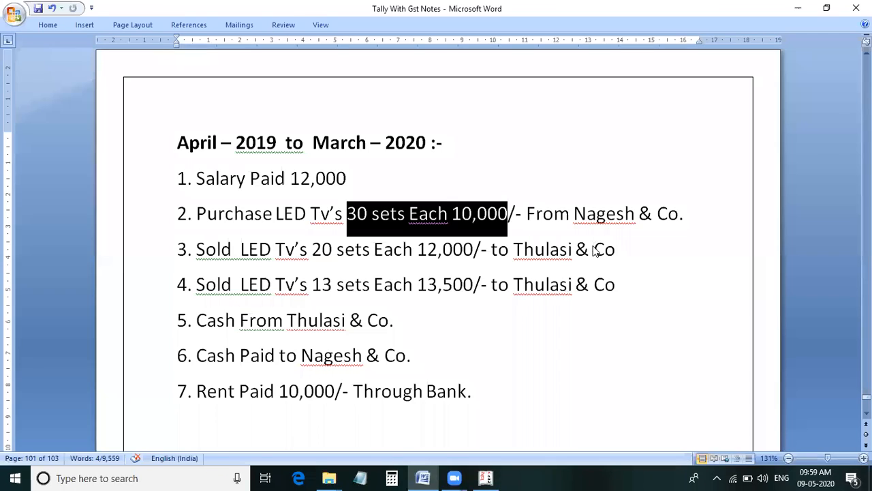
pyautogui.hotkey('alt', 'Tab')
pyautogui.press('Return')
pyautogui.press('Return')
pyautogui.press('Return')
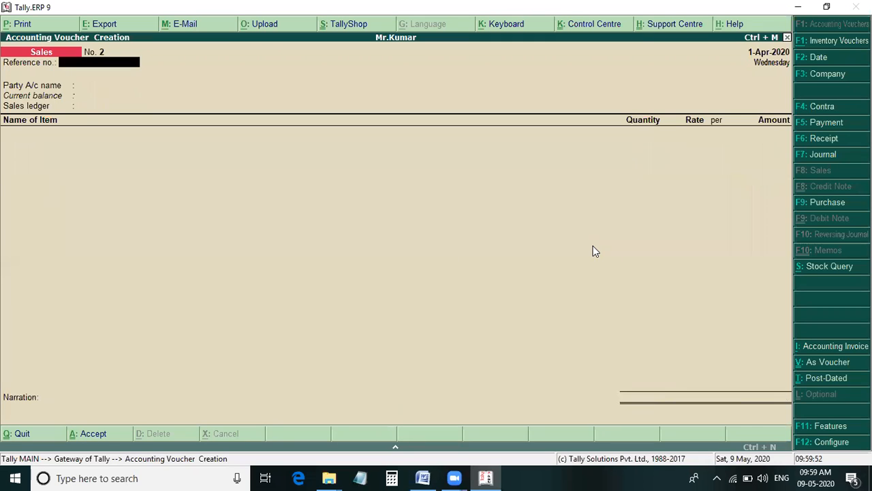
# - Recheck the sales transactions in the Word notes, reopen the saved Thulasi & Co sales voucher to review it and accept it again
pyautogui.hotkey('alt', 'Tab')
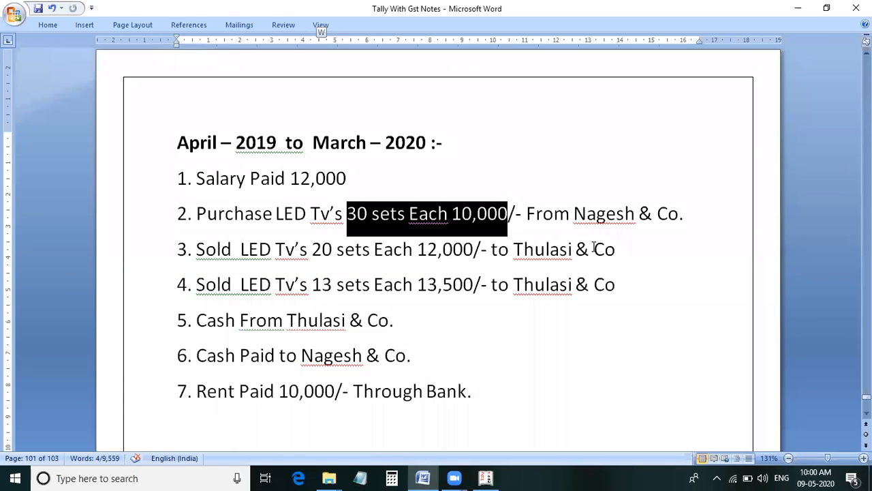
pyautogui.hotkey('alt', 'Tab')
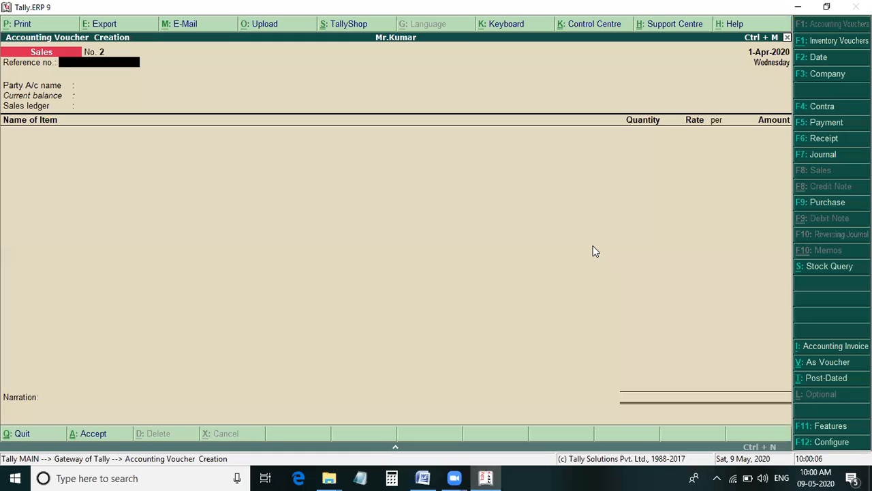
pyautogui.press('pageup')
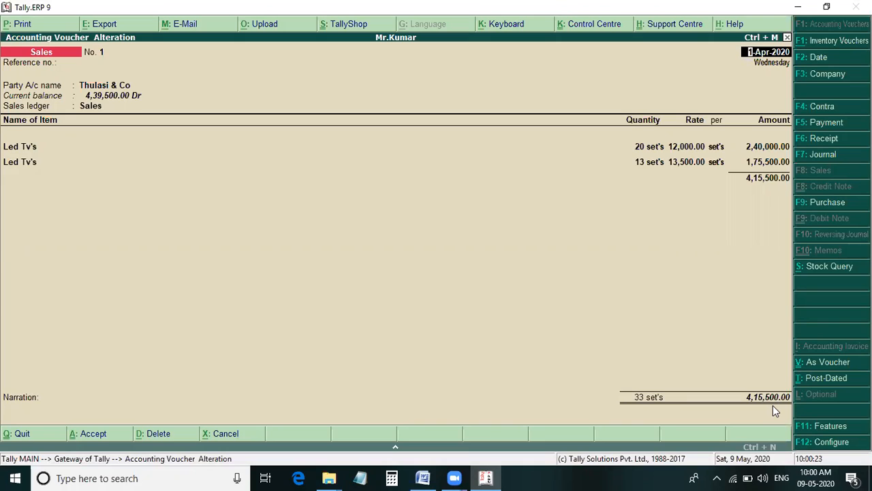
pyautogui.hotkey('ctrl', 'a')
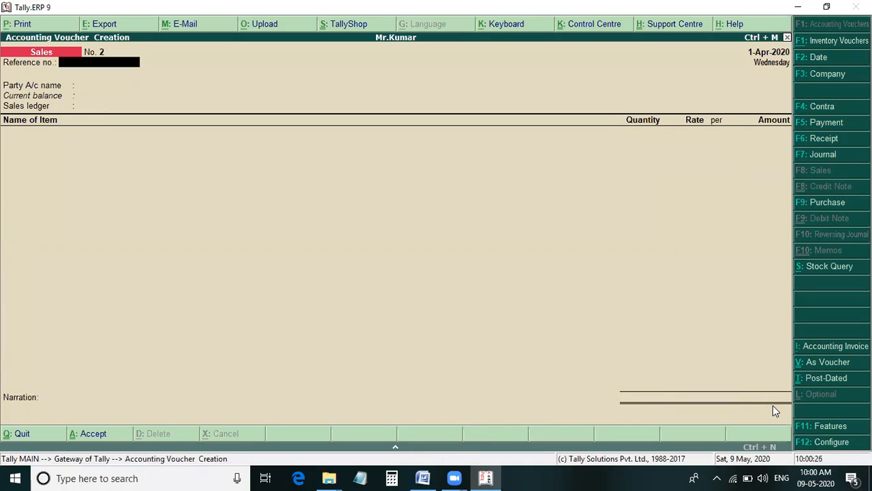
# - Start a receipt voucher with Cash as the account and Thulasi & Co as the party
pyautogui.press('F6')
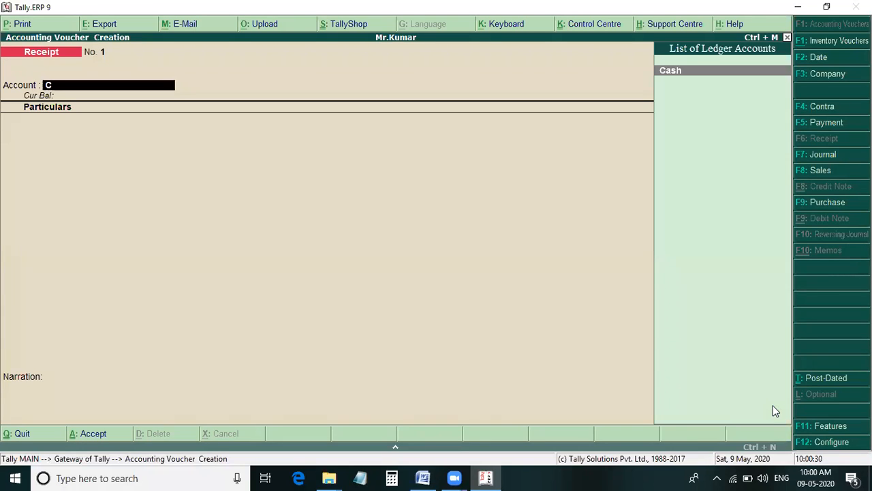
pyautogui.press('Return')
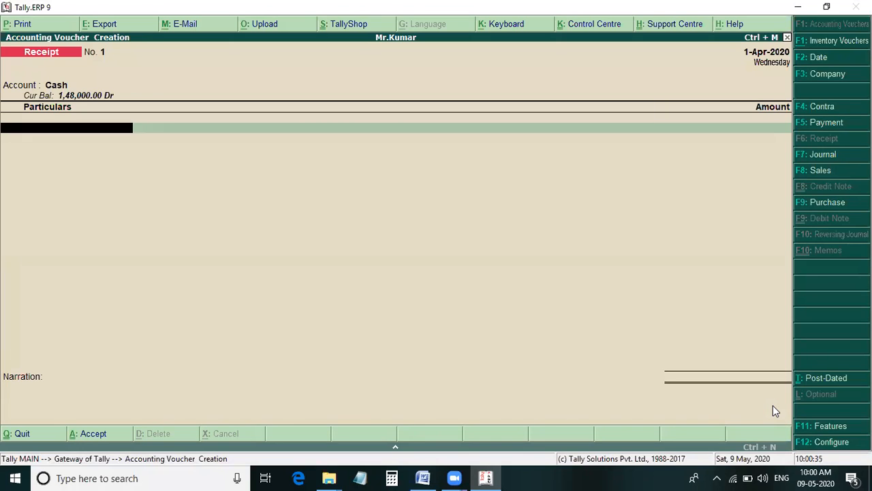
pyautogui.write('T')
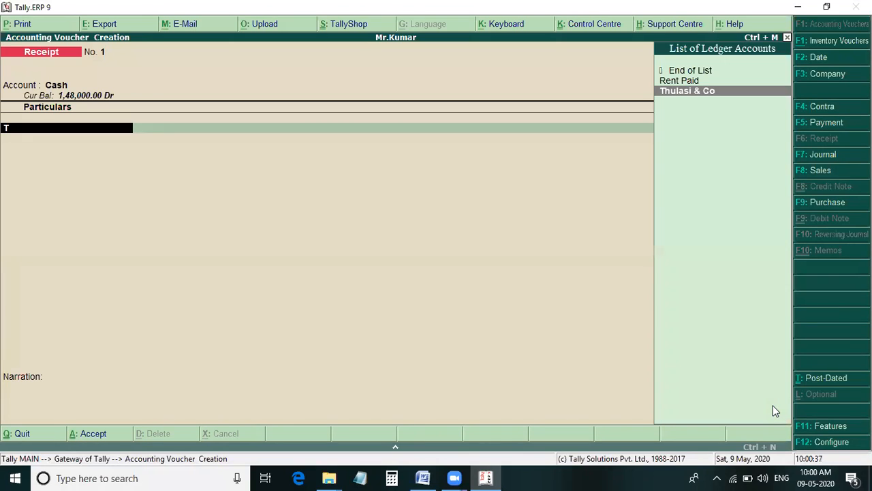
pyautogui.press('Return')
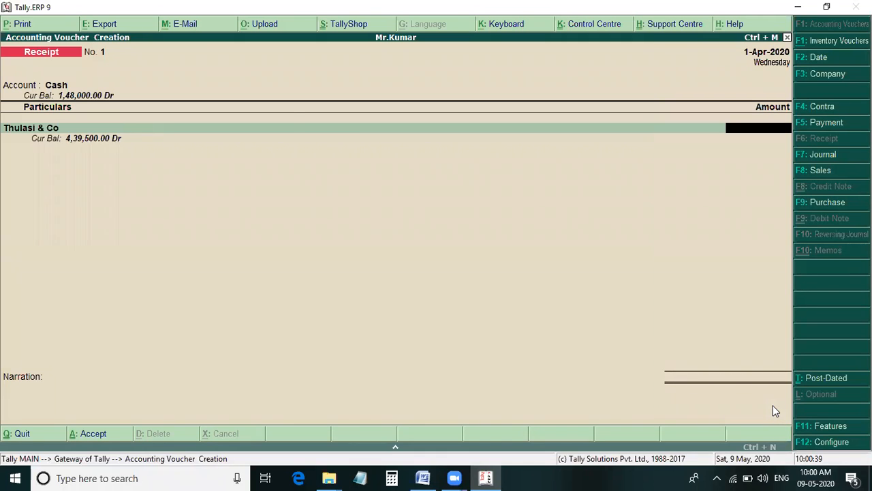
# - Examine the cash-receipt transaction and the opening balances in the Word notes, highlighting the Thulasi & Co receipt line, and return to Tally
pyautogui.hotkey('alt', 'Tab')
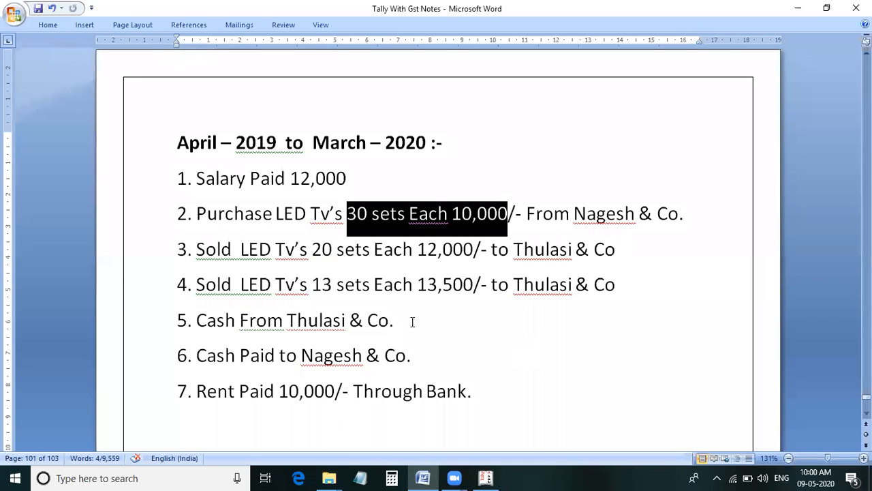
pyautogui.moveTo(413, 321); pyautogui.dragTo(211, 329)
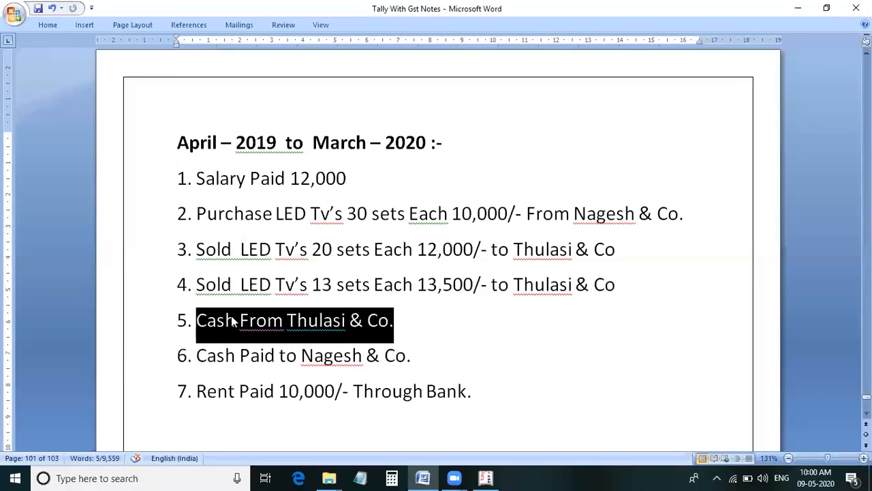
pyautogui.hotkey('alt', 'Tab')
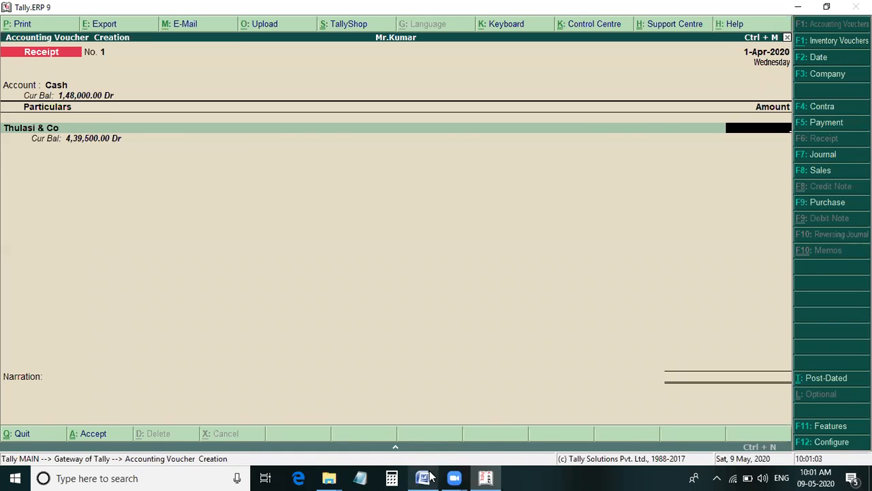
pyautogui.moveTo(429, 477)
pyautogui.click(423, 406)
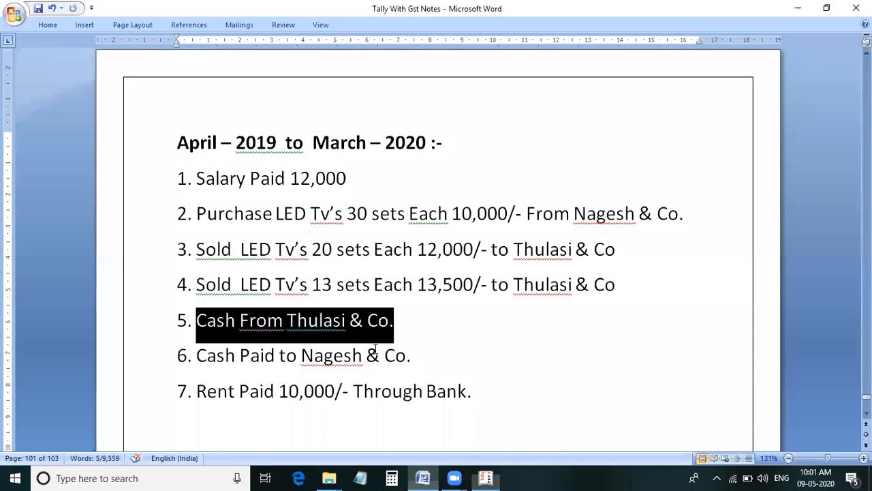
pyautogui.scroll(8, 375, 348)
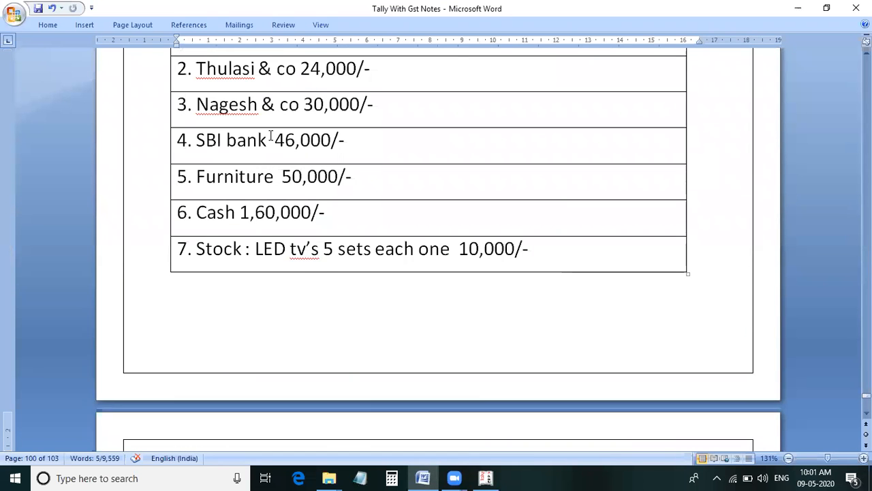
pyautogui.scroll(1, 298, 128)
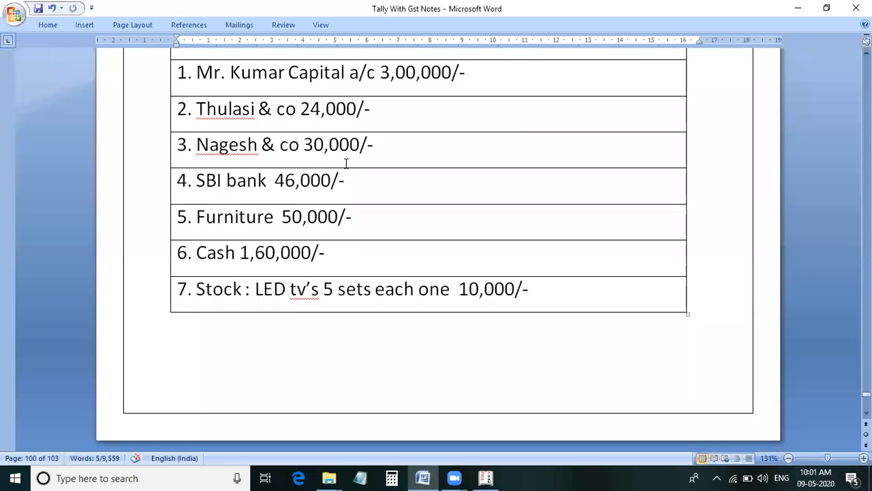
pyautogui.scroll(-6, 534, 402)
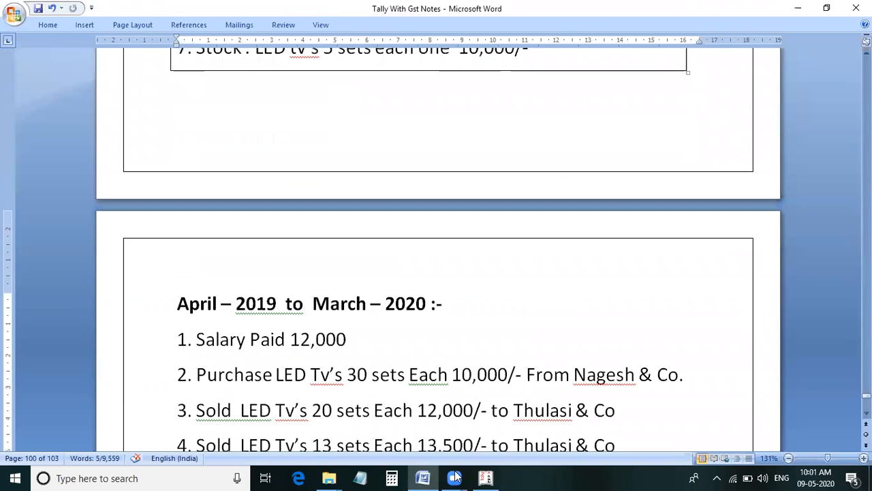
pyautogui.scroll(-2, 483, 405)
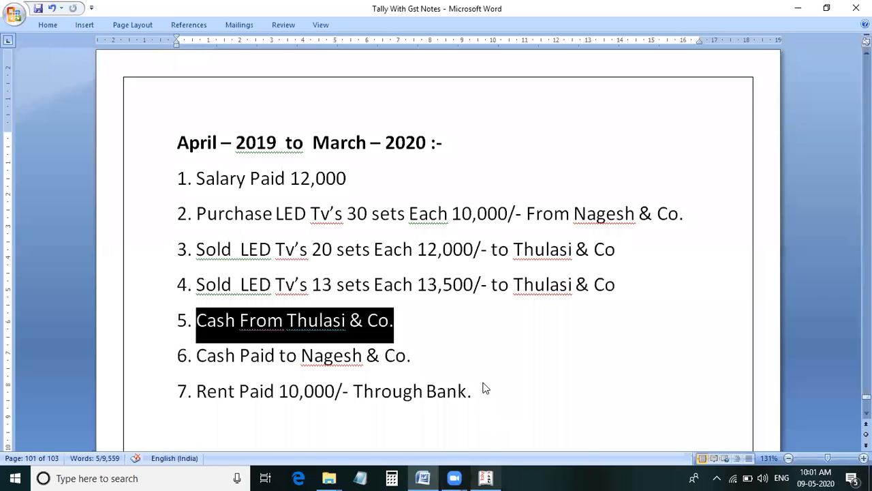
pyautogui.hotkey('alt', 'Tab')
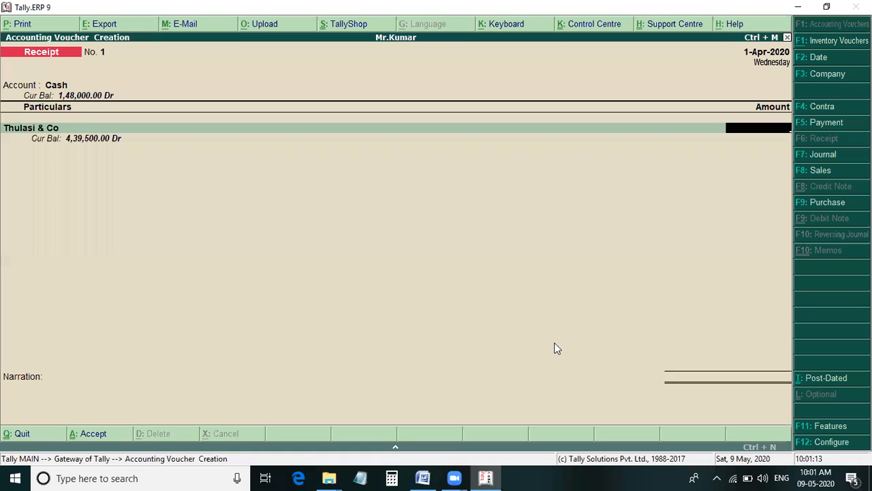
# - Enter 4,39,500 as the amount received from Thulasi & Co, allocate it On Account and accept the receipt voucher
pyautogui.write('439500')
pyautogui.press('Return')
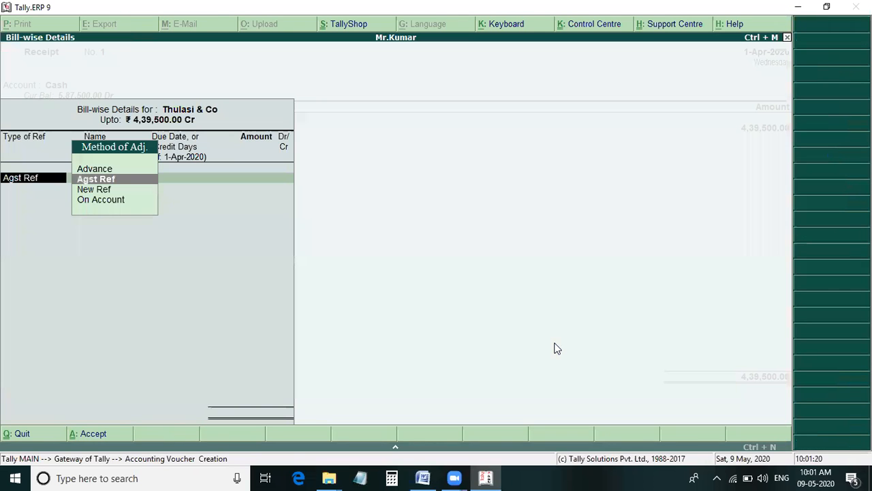
pyautogui.press('Down')
pyautogui.press('Down')
pyautogui.press('Return')
pyautogui.press('Return')
pyautogui.press('Return')
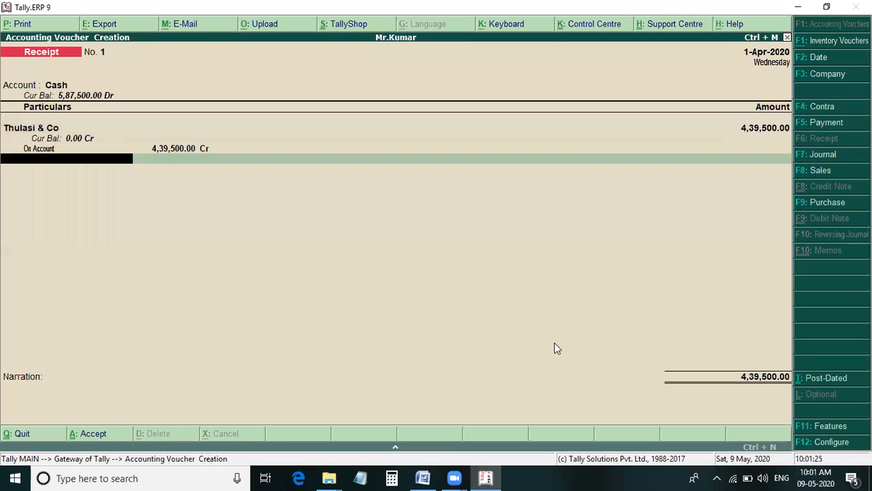
pyautogui.hotkey('ctrl', 'a')
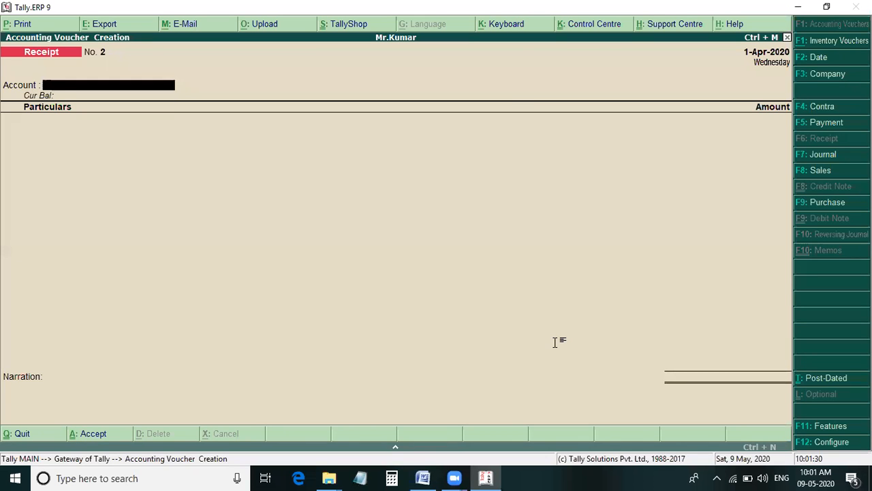
# - Check the Word notes and start a payment voucher with Cash as the account and Nagesh & Co as the party
pyautogui.hotkey('alt', 'Tab')
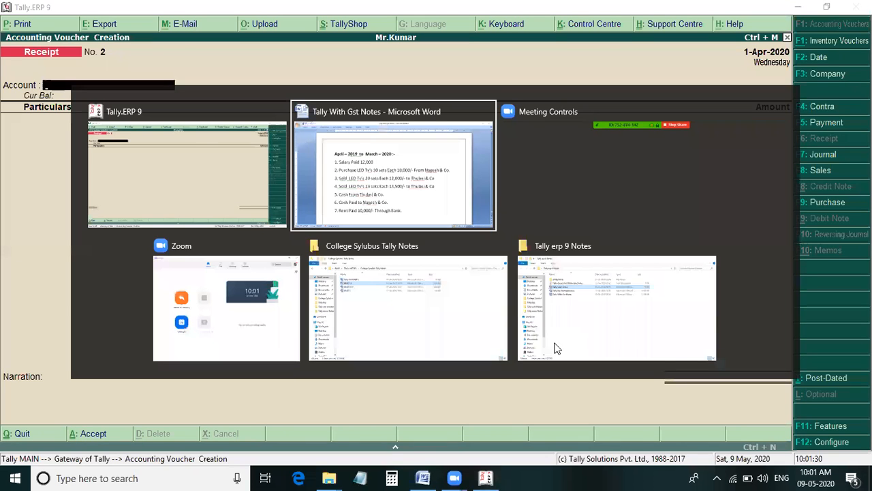
pyautogui.hotkey('alt', 'Tab')
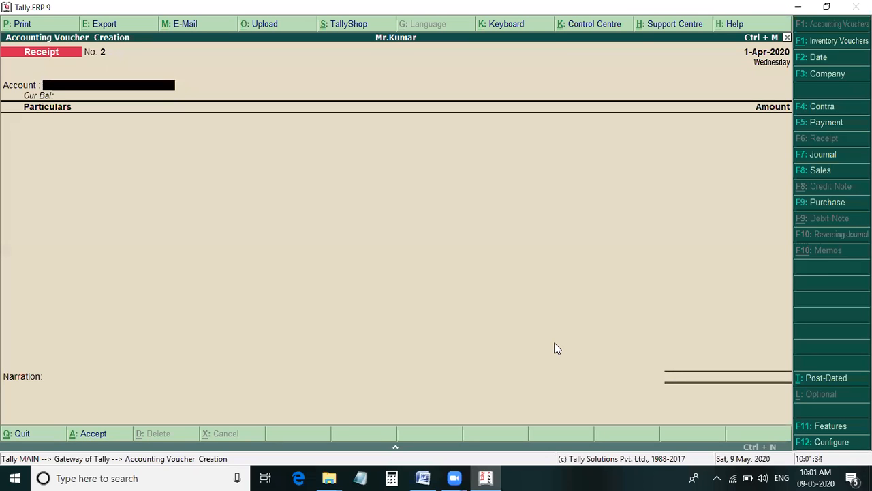
pyautogui.press('F5')
pyautogui.write('C')
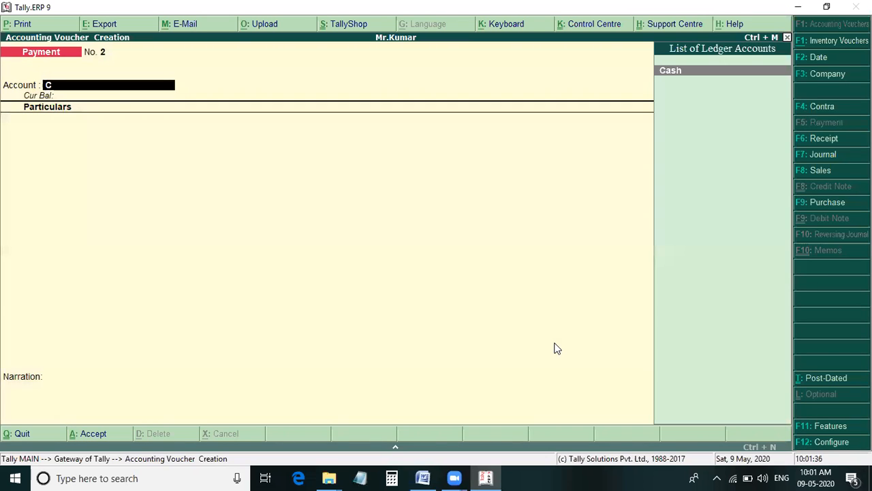
pyautogui.press('Return')
pyautogui.write('N')
pyautogui.press('Return')
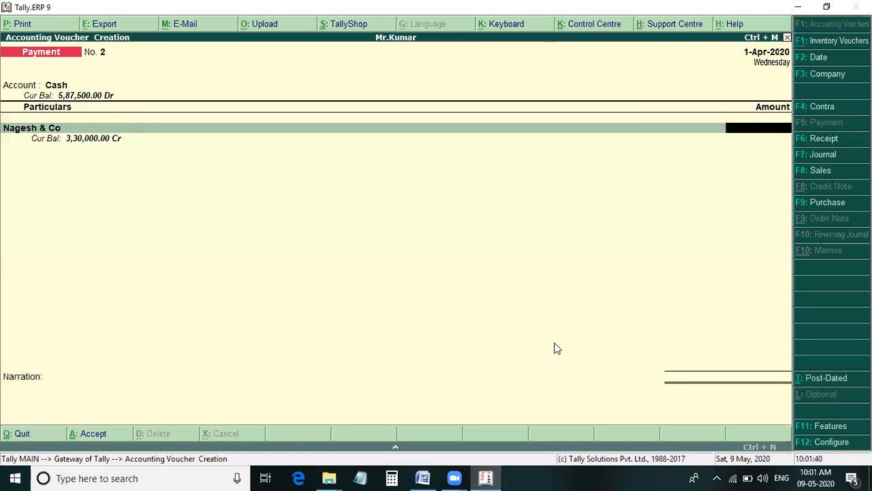
# - Enter 3,30,000 as the payment to Nagesh & Co, allocate it On Account and end the particulars list
pyautogui.write('3,30,000')
pyautogui.press('Return')
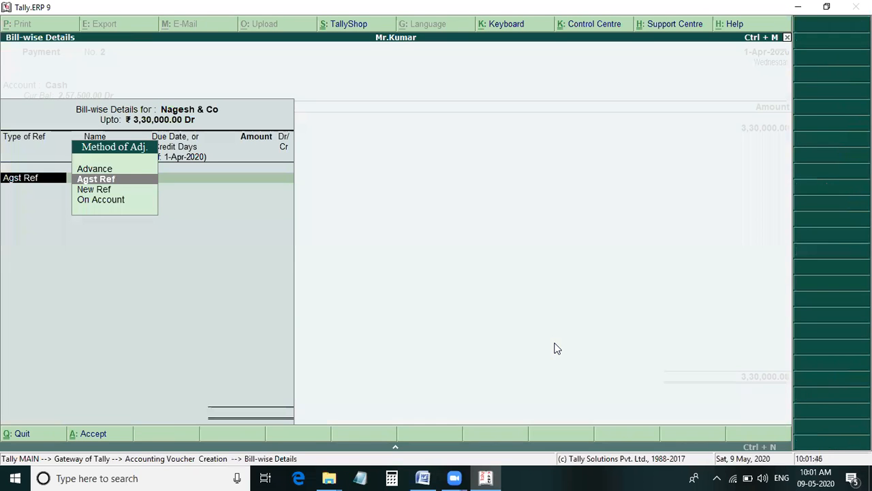
pyautogui.press('Down')
pyautogui.press('Down')
pyautogui.press('Return')
pyautogui.press('Return')
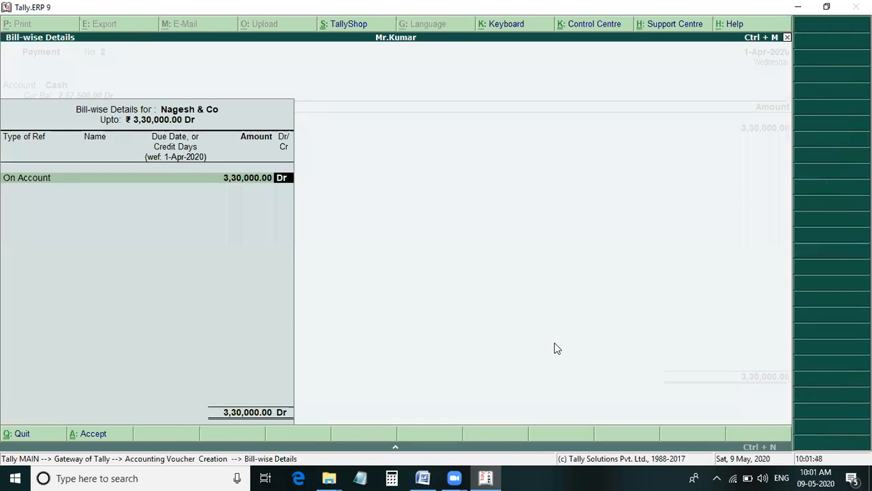
pyautogui.press('Return')
pyautogui.press('Return')
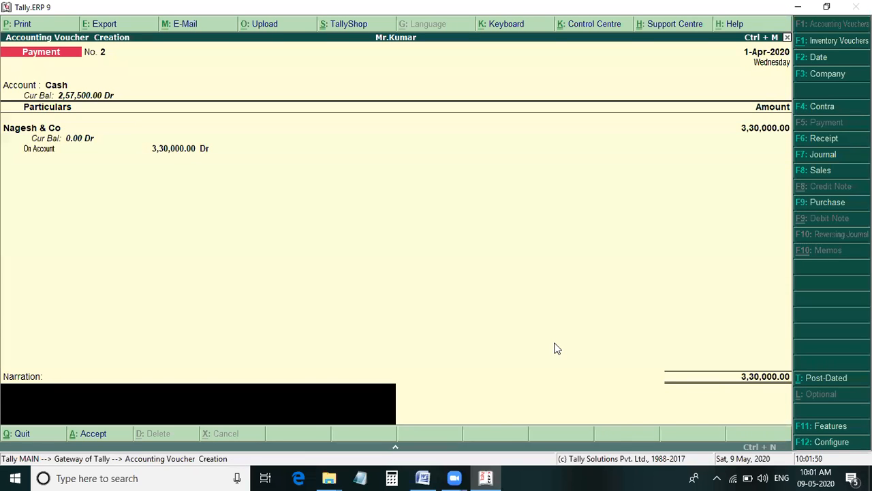
# - Accept the Nagesh & Co payment voucher without a narration and switch to the Word notes for the next transaction
pyautogui.press('Return')
pyautogui.press('Return')
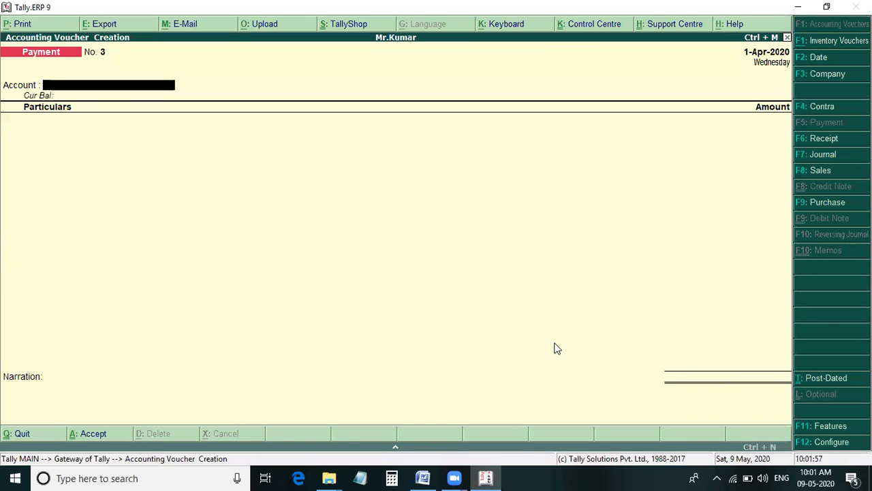
pyautogui.hotkey('alt', 'Tab')
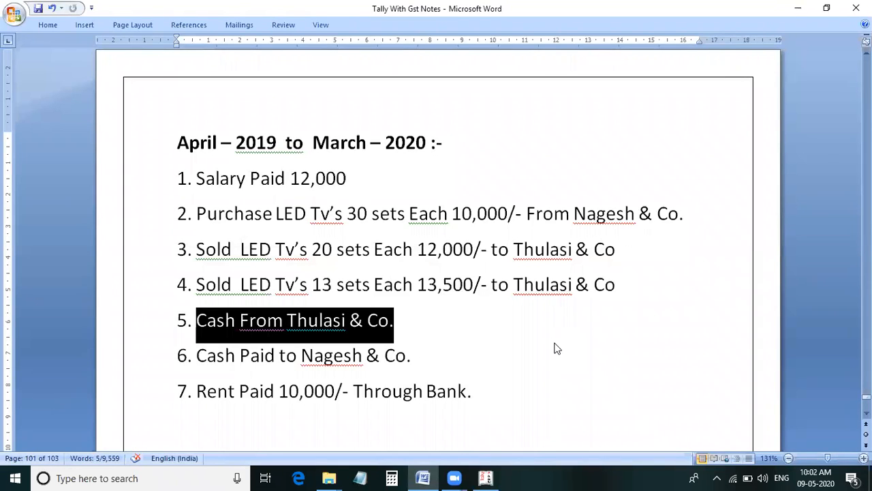
# - Return to Tally and start a payment voucher with Sbi as the account and Rent Paid as the particulars ledger
pyautogui.hotkey('alt', 'Tab')
pyautogui.write('S')
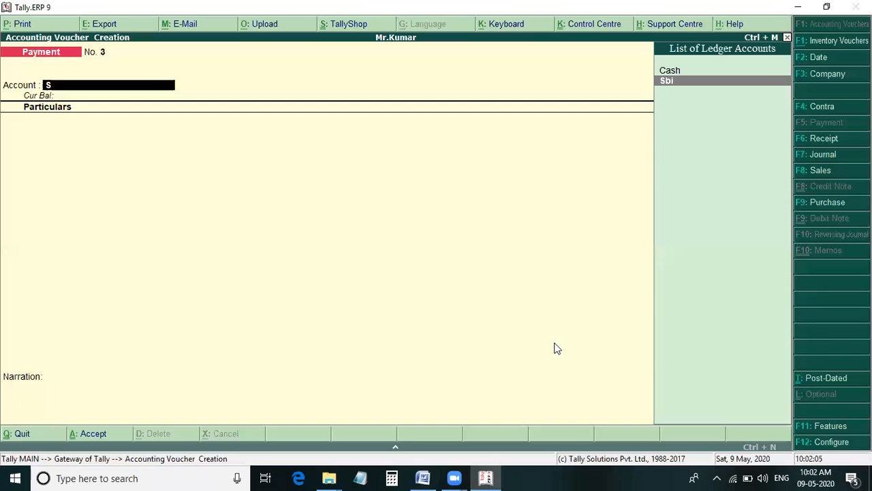
pyautogui.press('Return')
pyautogui.write('R')
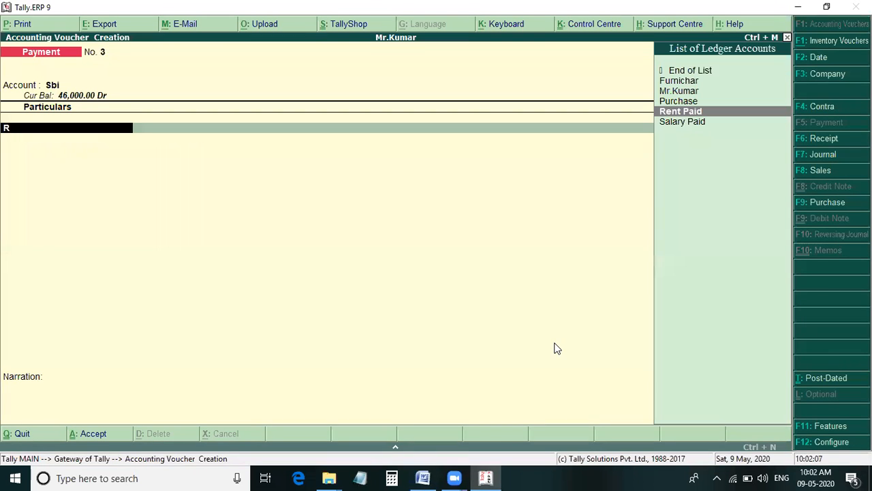
pyautogui.press('Return')
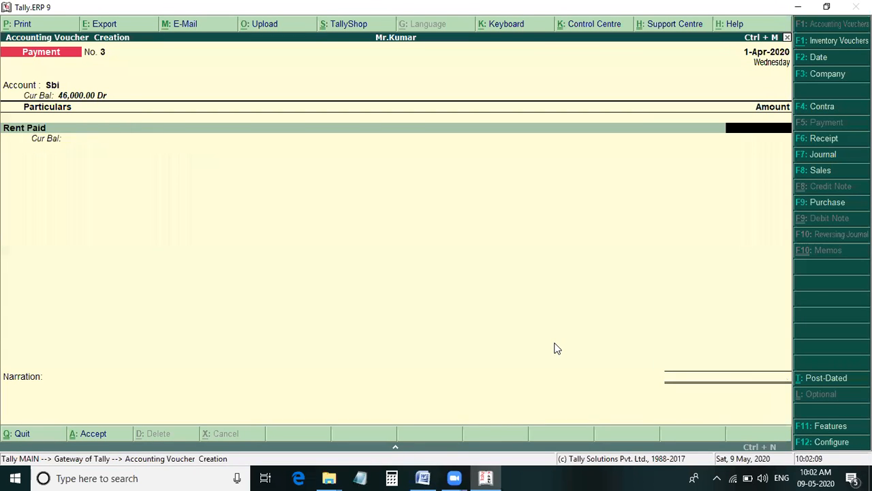
# - Enter 10,000 as the rent amount after checking the notes, keep the default cheque allocation for Sbi and accept the payment voucher
pyautogui.hotkey('alt', 'Tab')
pyautogui.hotkey('alt', 'Tab')
pyautogui.write('10000')
pyautogui.press('Return')
pyautogui.press('Return')
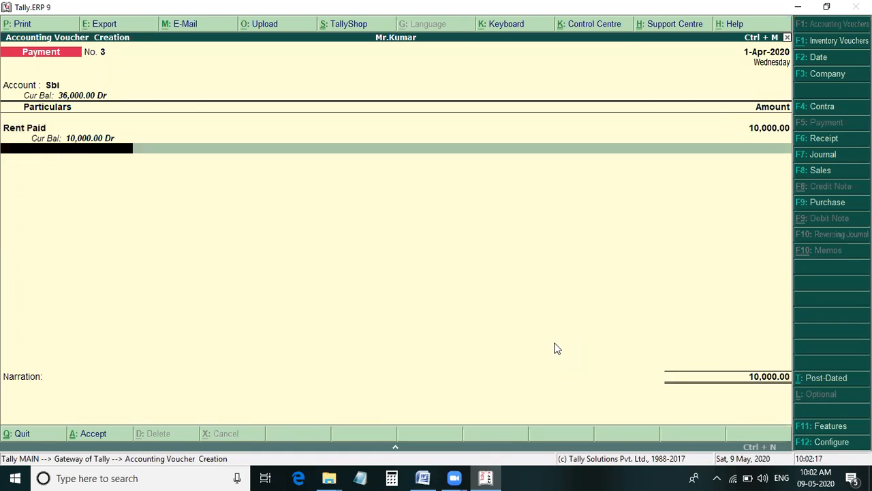
pyautogui.press('Return')
pyautogui.press('Return')
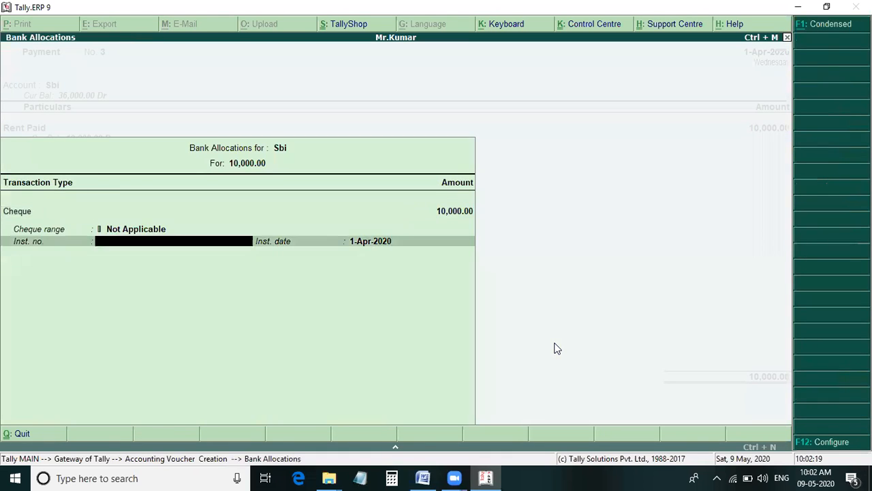
pyautogui.press('Return')
pyautogui.press('Return')
pyautogui.press('Return')
pyautogui.press('Return')
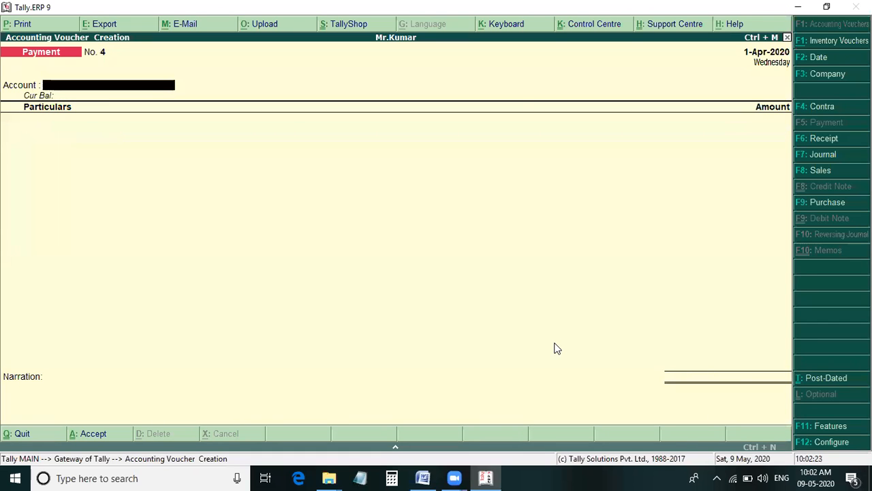
# - Compare the balance sheet in Tally with the expected net profit and balance sheet total in the Word notes
pyautogui.hotkey('alt', 'Tab')
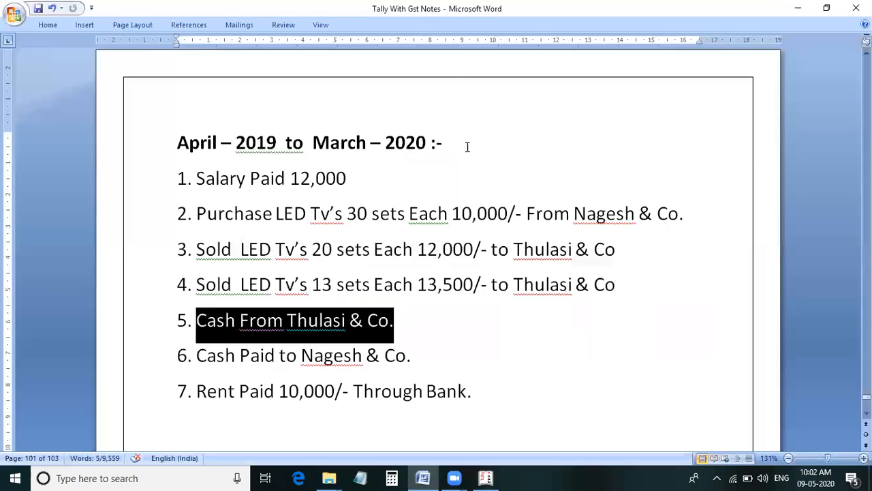
pyautogui.scroll(-4, 465, 143)
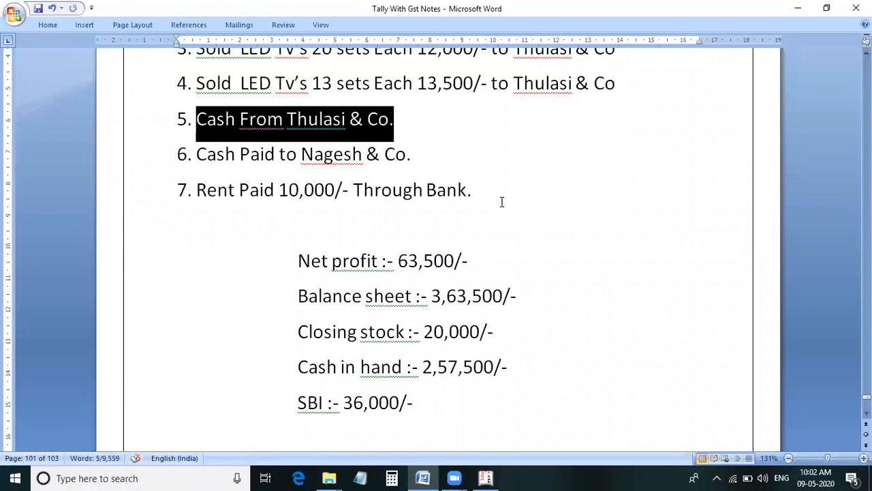
pyautogui.hotkey('alt', 'Tab')
pyautogui.press('Escape')
pyautogui.press('b')
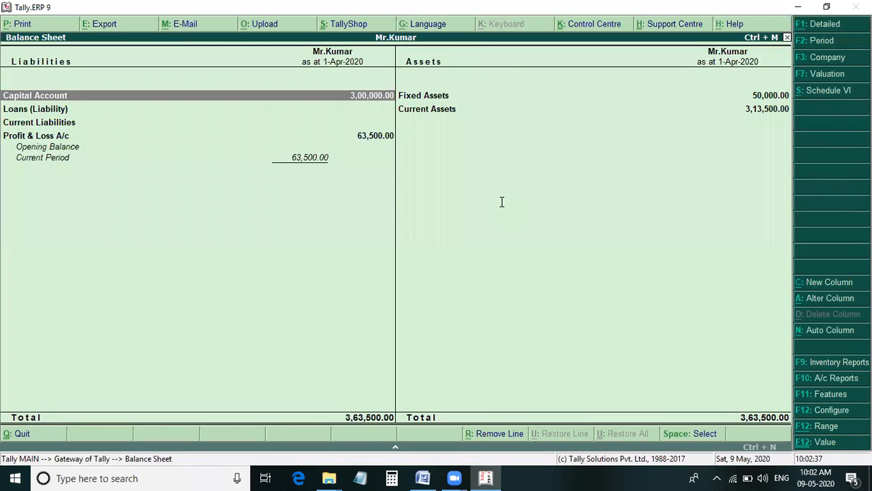
pyautogui.hotkey('alt', 'Tab')
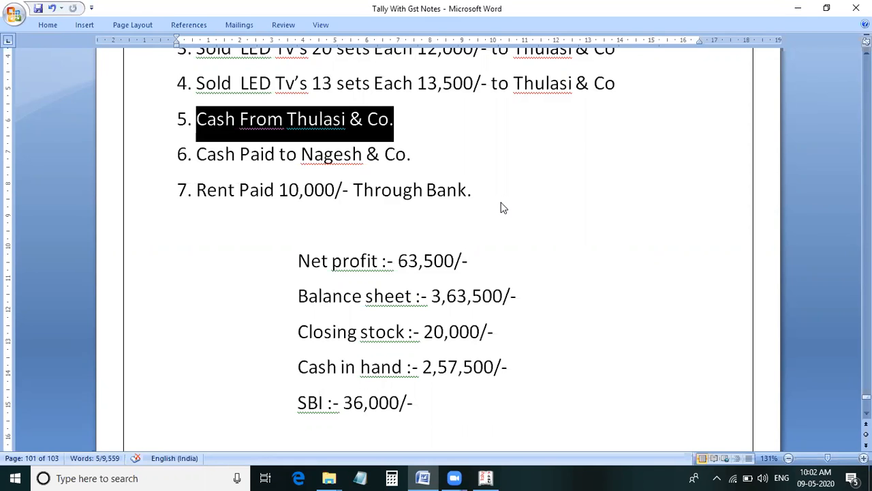
pyautogui.hotkey('alt', 'Tab')
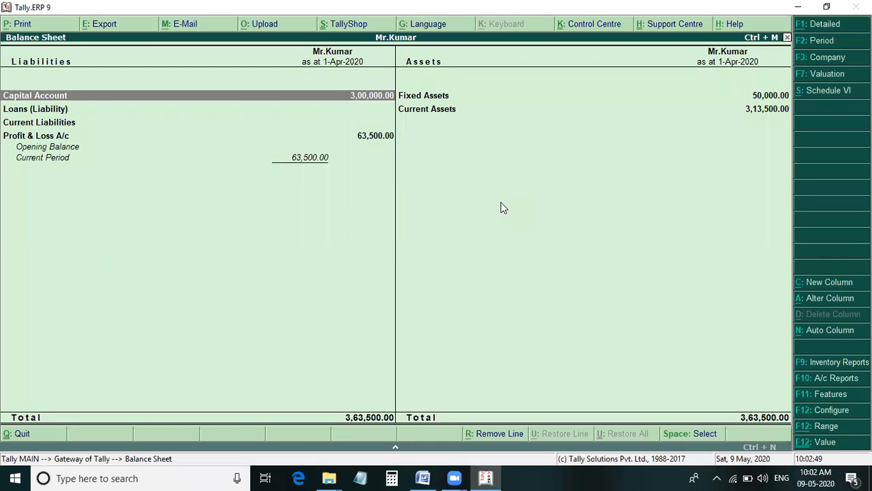
# - Check the Cash/Bank Summary against the expected cash and SBI balances in the Word notes and return to the Gateway of Tally
pyautogui.press('Escape')
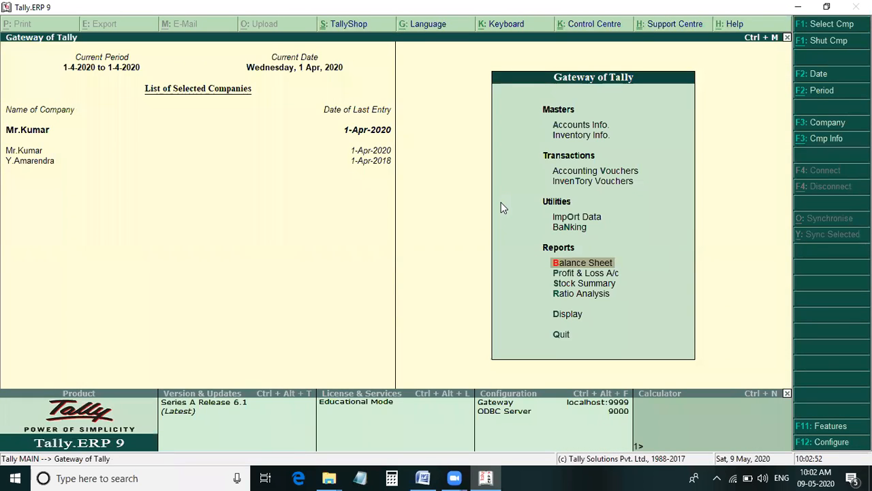
pyautogui.press('d')
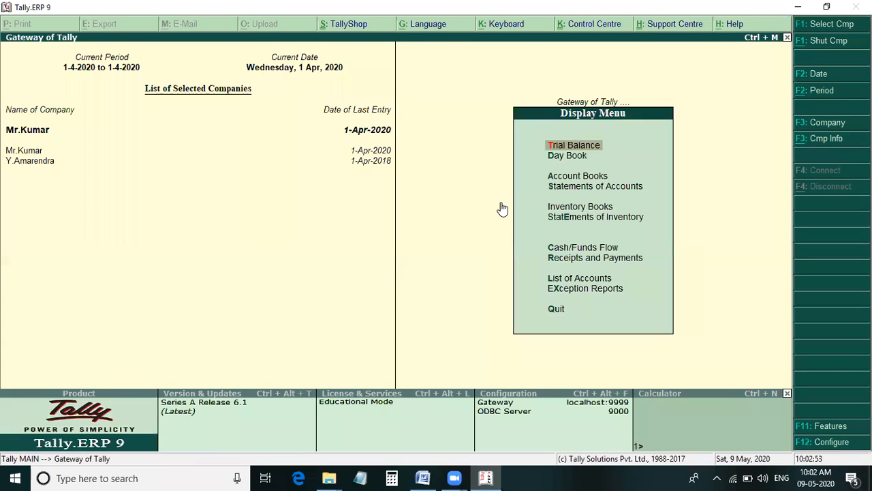
pyautogui.press('a')
pyautogui.press('c')
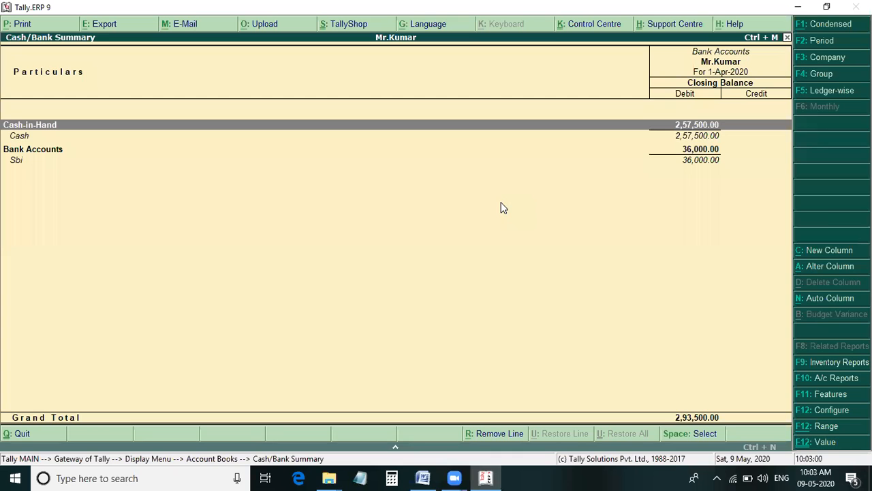
pyautogui.hotkey('alt', 'Tab')
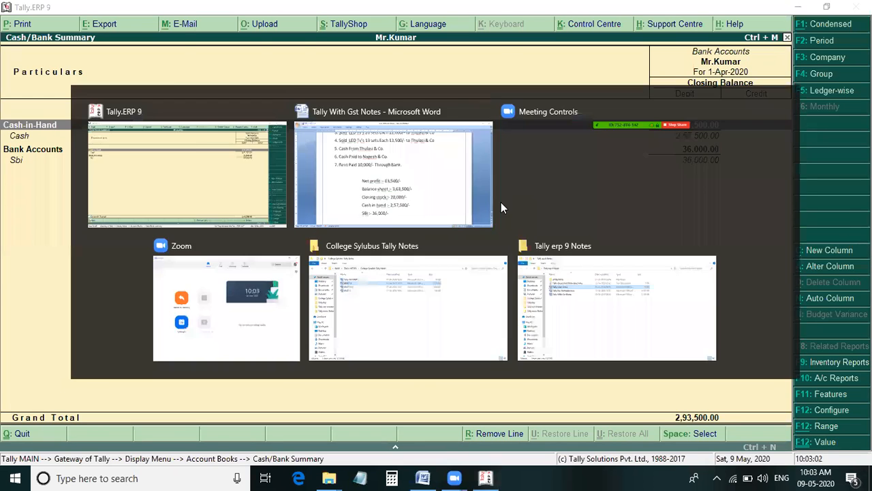
pyautogui.hotkey('alt', 'Tab')
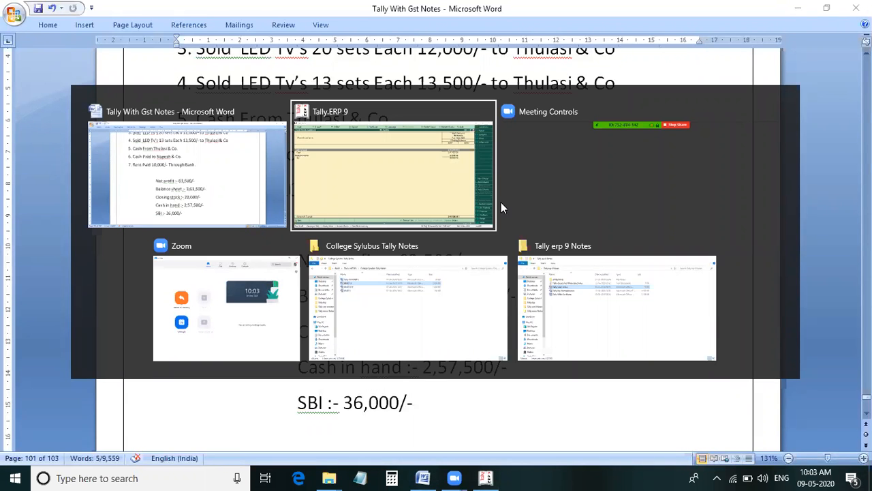
pyautogui.press('Escape')
pyautogui.press('Escape')
pyautogui.press('Escape')
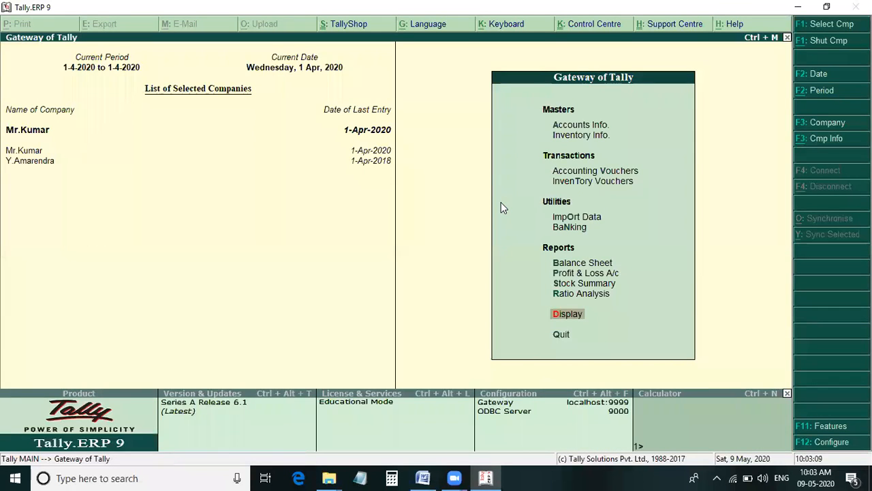
# - Review the LED TV transactions and last year's opening stock in the Word notes
pyautogui.click(438, 468)
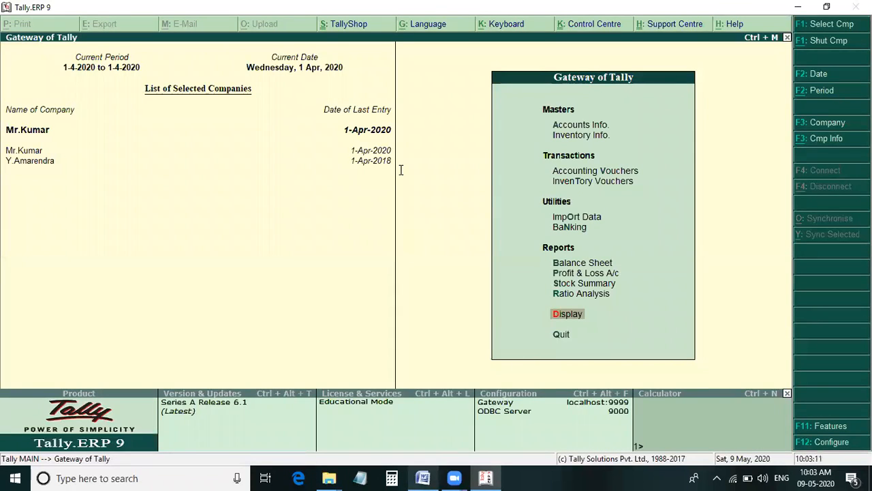
pyautogui.scroll(2, 398, 171)
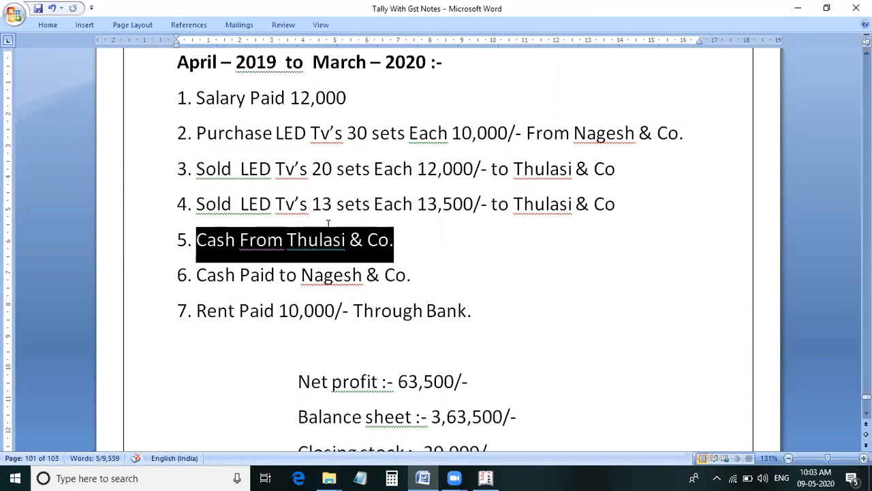
pyautogui.scroll(5, 330, 206)
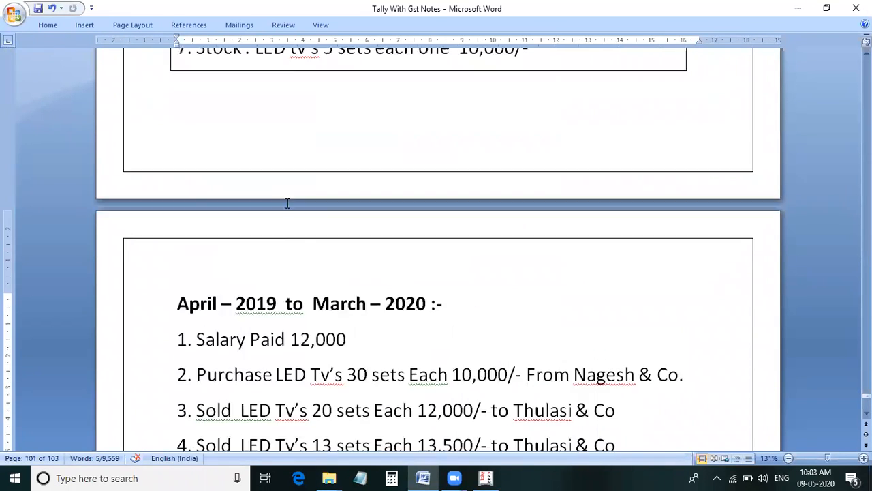
pyautogui.scroll(3, 287, 203)
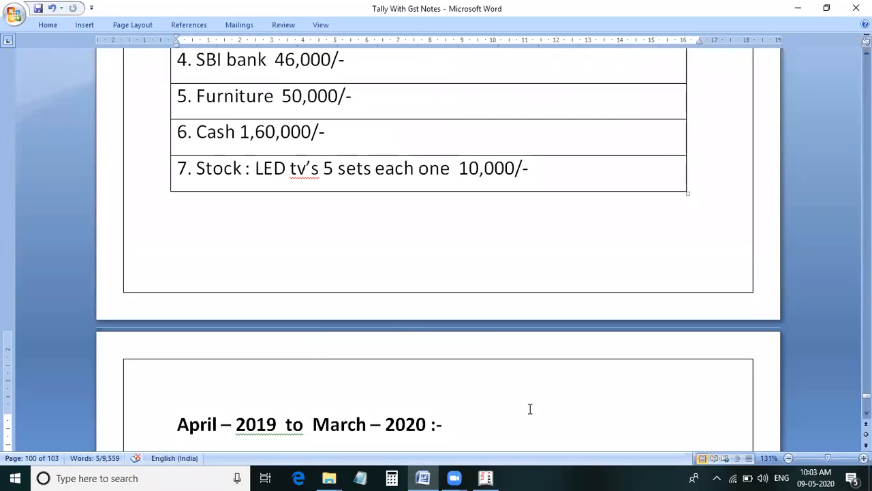
# - Check the closing quantity and value of the Led TV's in Tally's Stock Summary and return to the Gateway of Tally
pyautogui.hotkey('alt', 'Tab')
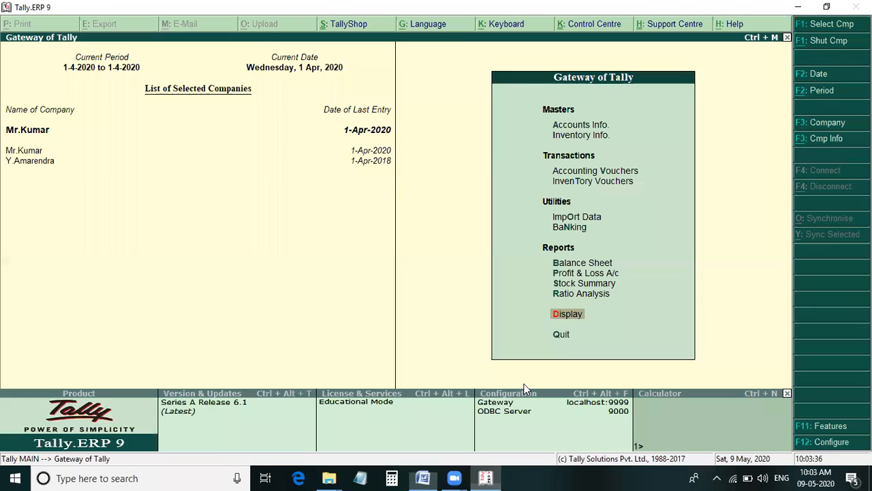
pyautogui.press('s')
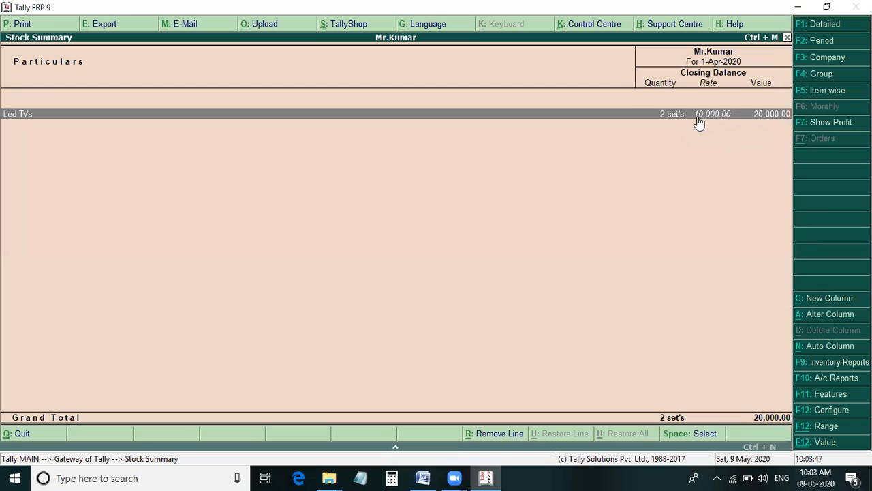
pyautogui.press('Escape')
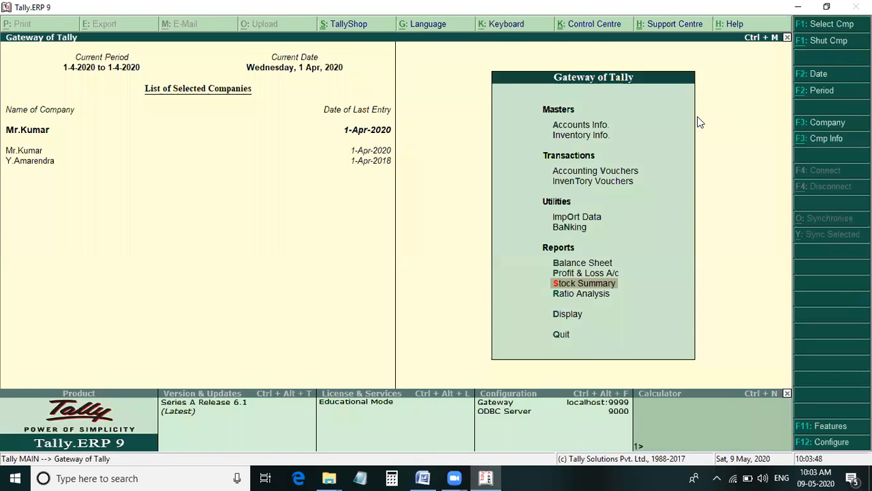
pyautogui.press('Escape')
pyautogui.press('Return')
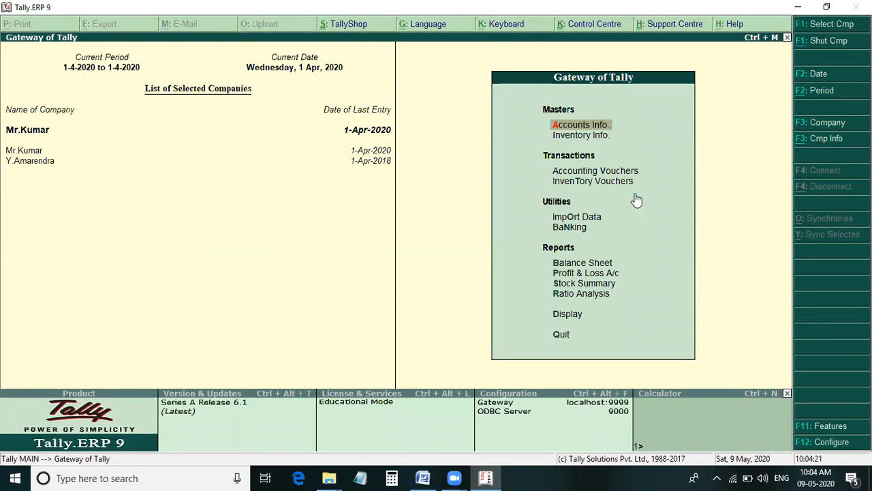
# - Review the April 2018 to March 2019 opening balances and the following year's transactions in the Word notes, clearing the highlighted receipt line
pyautogui.click(423, 478)
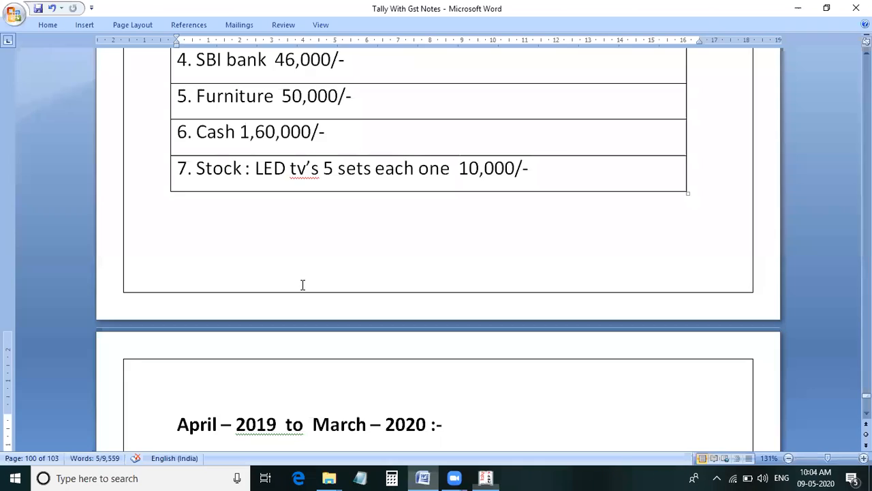
pyautogui.scroll(3, 241, 325)
pyautogui.scroll(1, 243, 323)
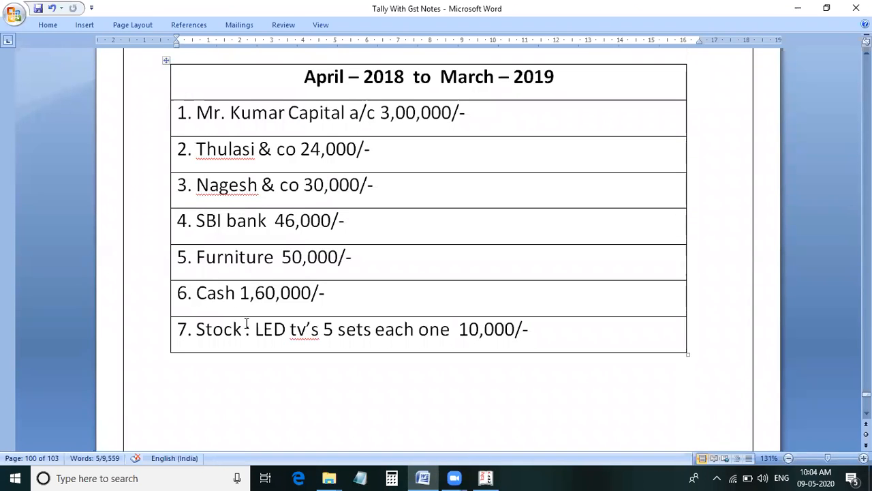
pyautogui.scroll(-5, 239, 293)
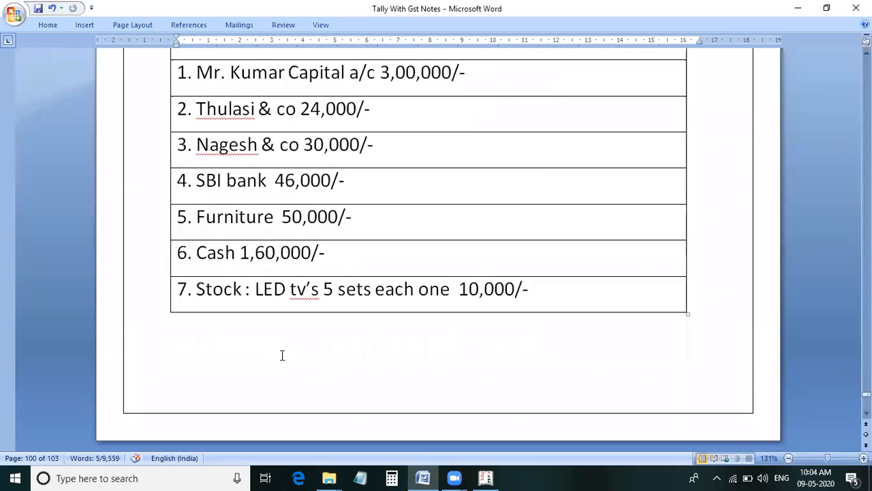
pyautogui.scroll(-3, 239, 288)
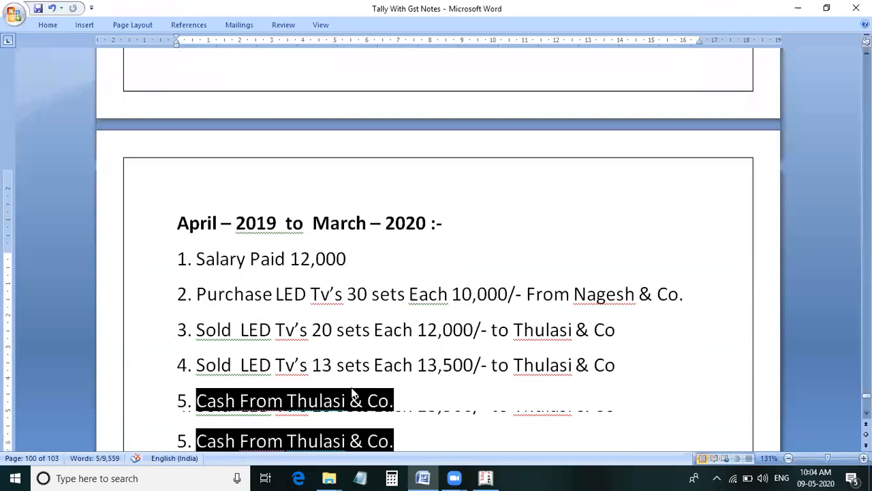
pyautogui.click(420, 405)
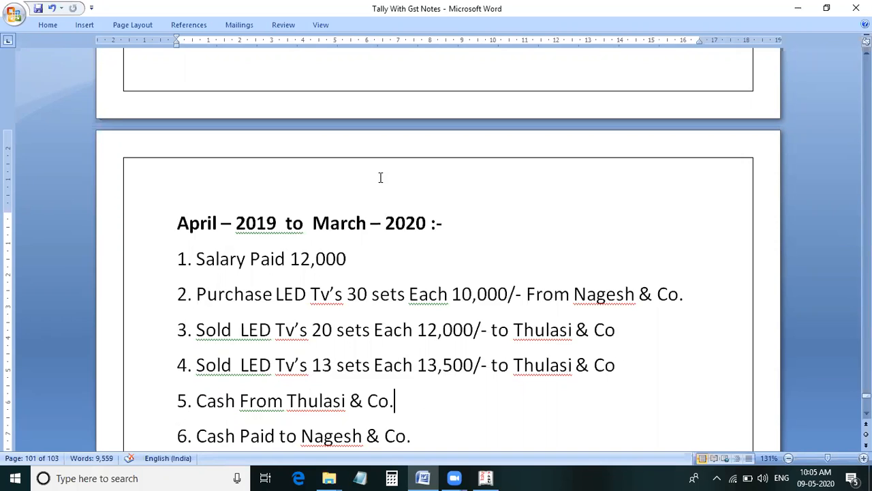
# - Examine the Problem 1 opening balances and the Last Year Trading Account Notes 1 and 2 in the Word document
pyautogui.scroll(12, 400, 307)
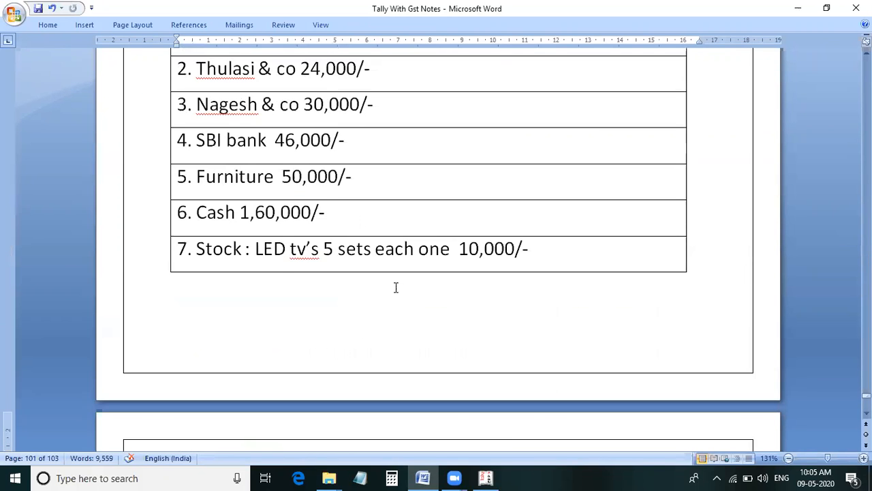
pyautogui.scroll(4, 394, 284)
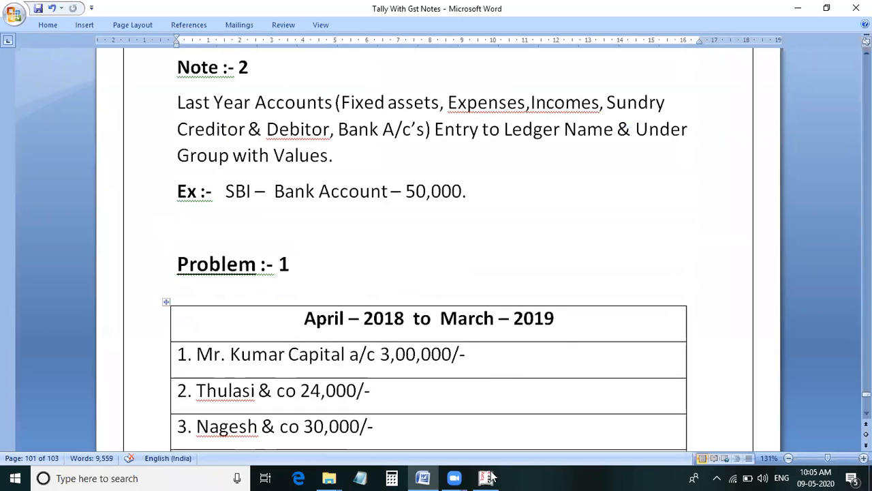
pyautogui.scroll(-2, 498, 303)
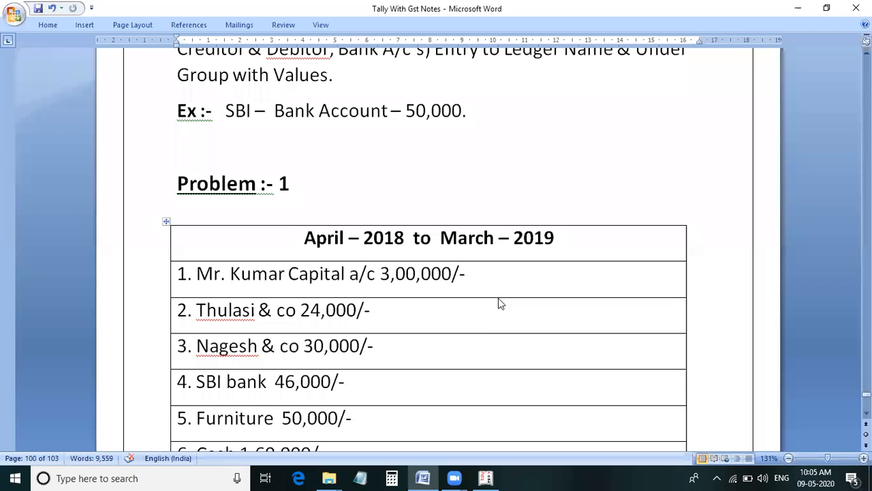
pyautogui.click(456, 477)
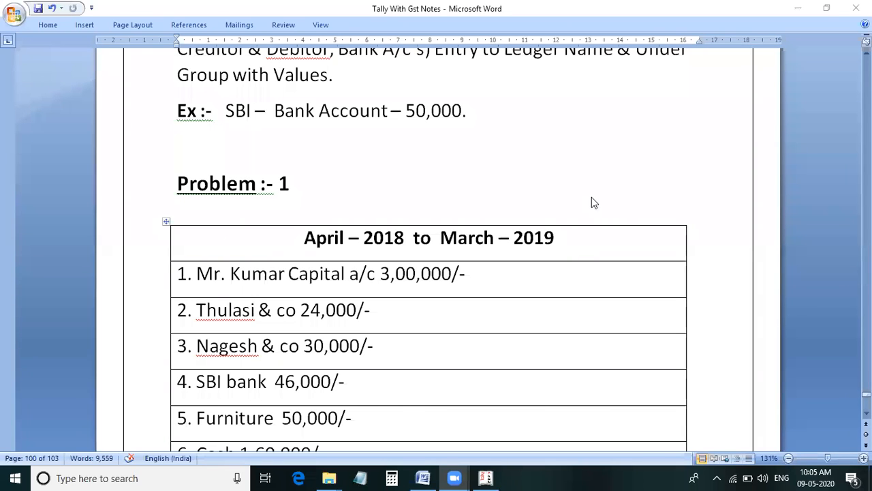
pyautogui.scroll(2, 591, 194)
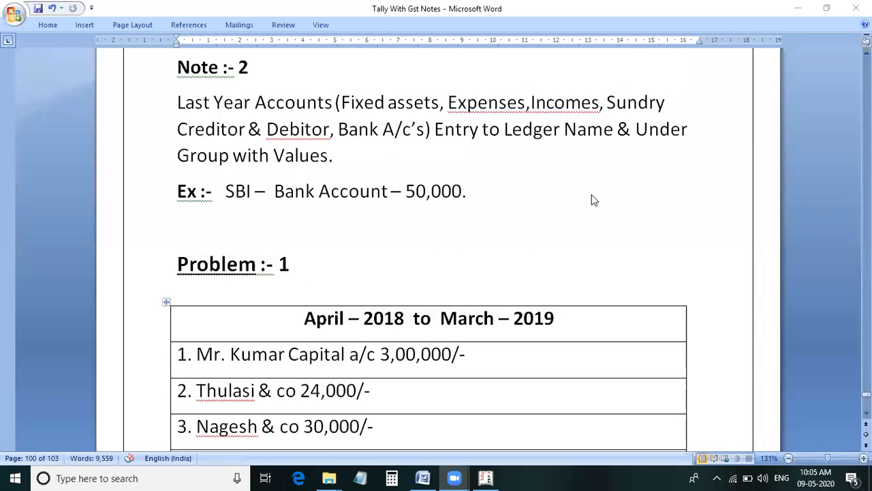
pyautogui.scroll(4, 591, 194)
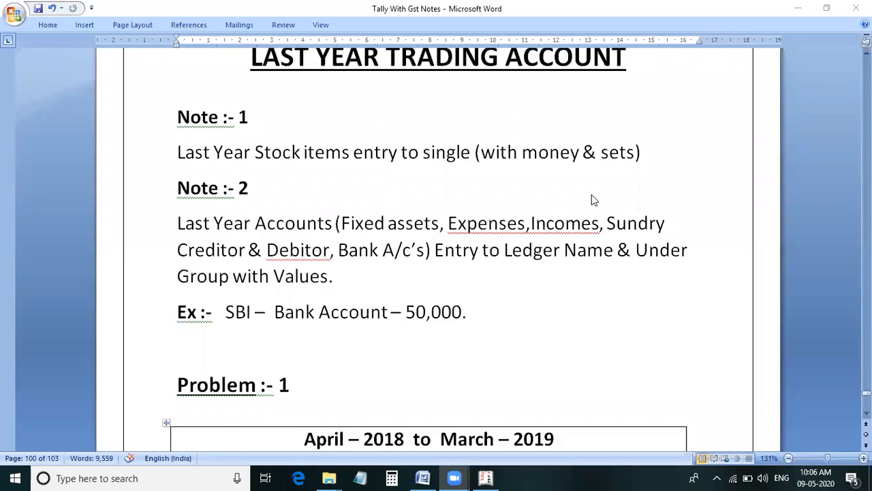